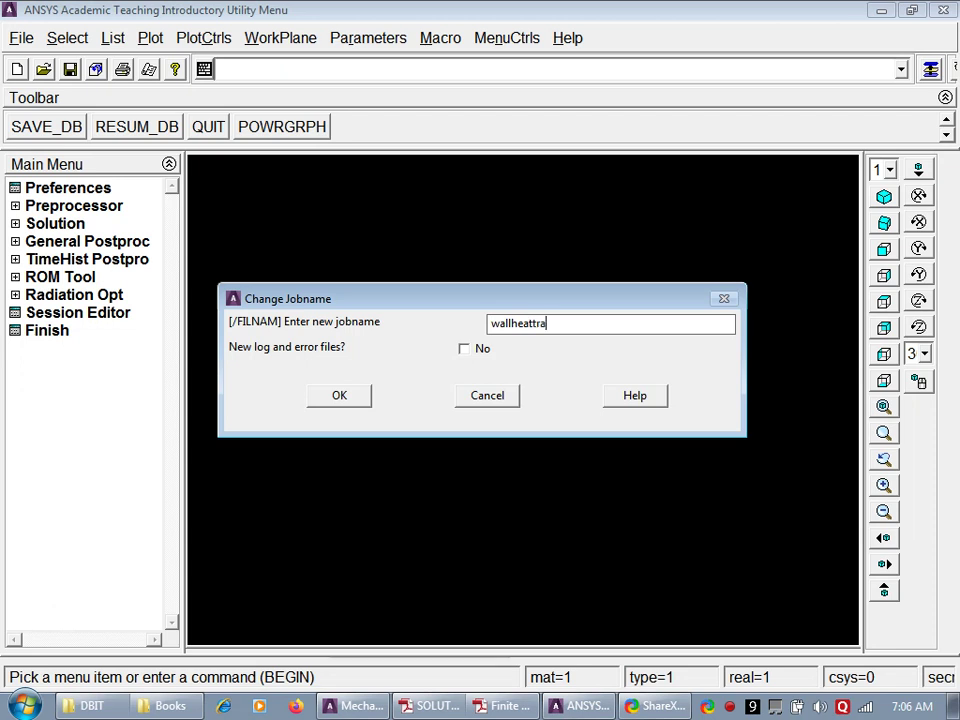
Step: Change the jobname to wallheattransfer
{"action": "type", "text": "sfer"}
{"action": "key", "text": "Return"}
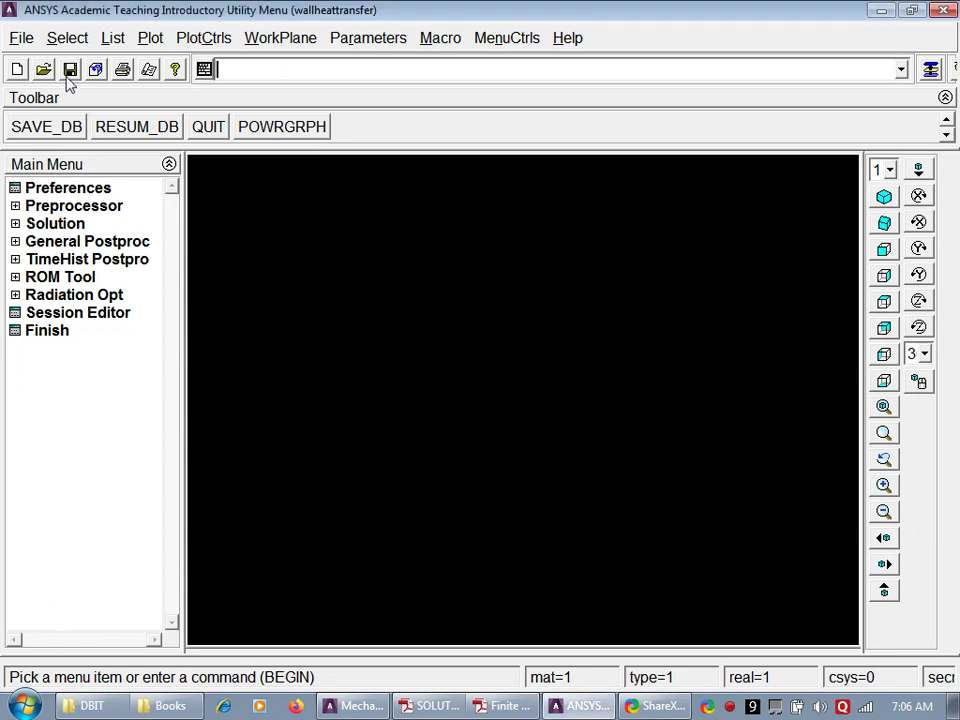
Step: Change the working directory to the ANSYS Mechanical APDL subfolder inside DBIT > FEA > FEA LAB on drive D
{"action": "left_click", "coordinate": [21, 37]}
{"action": "left_click", "coordinate": [30, 106]}
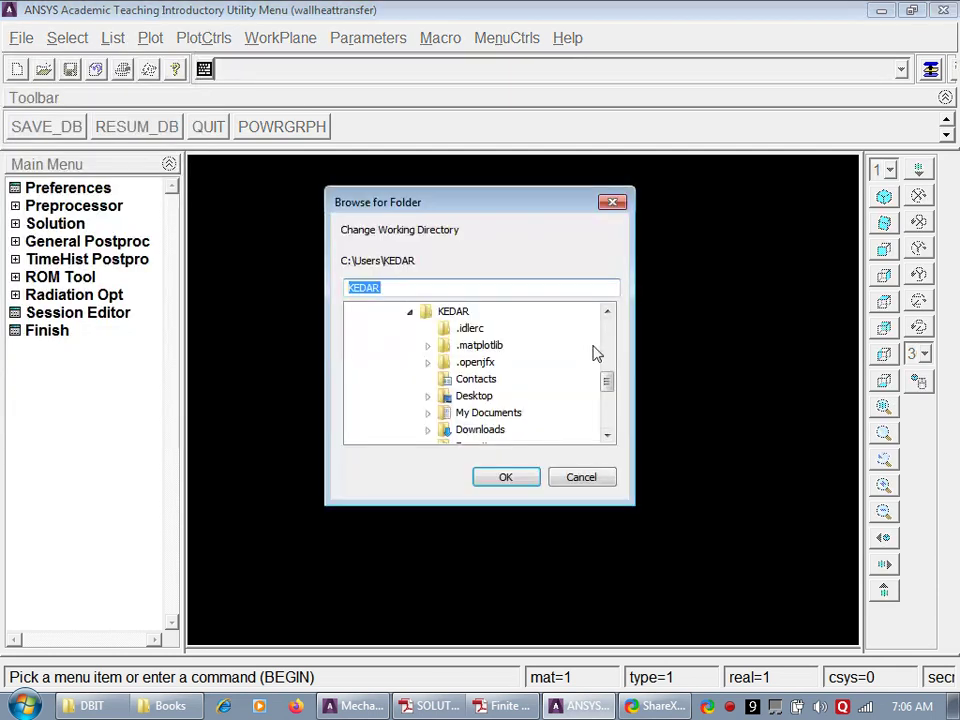
{"action": "scroll", "coordinate": [605, 376], "scroll_direction": "up", "scroll_amount": 1}
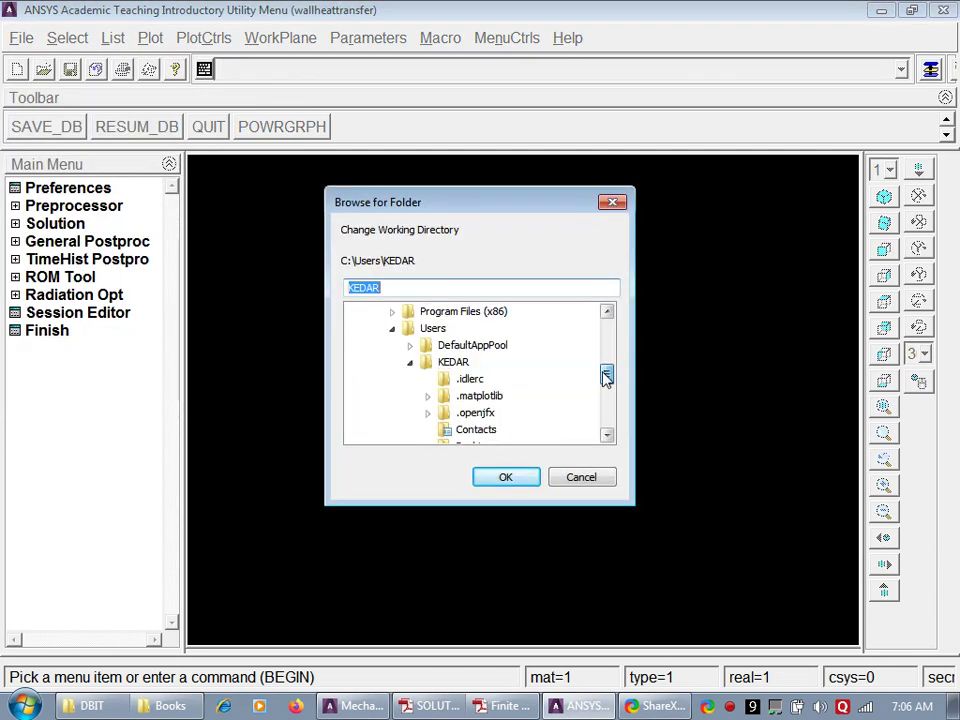
{"action": "left_click_drag", "start_coordinate": [605, 376], "coordinate": [609, 345]}
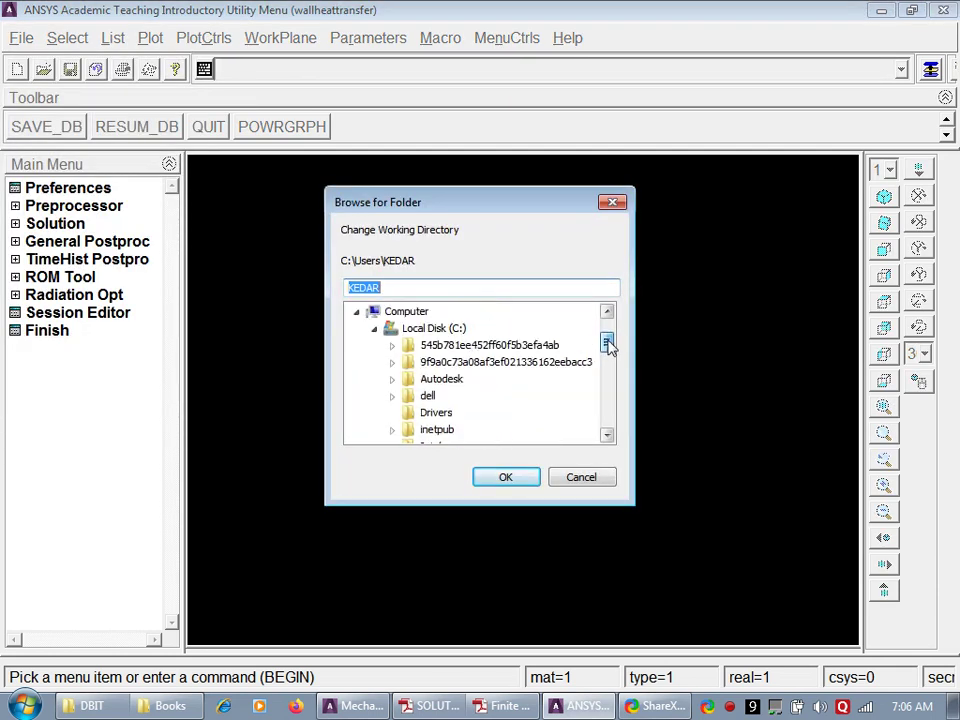
{"action": "left_click", "coordinate": [373, 328]}
{"action": "left_click", "coordinate": [375, 395]}
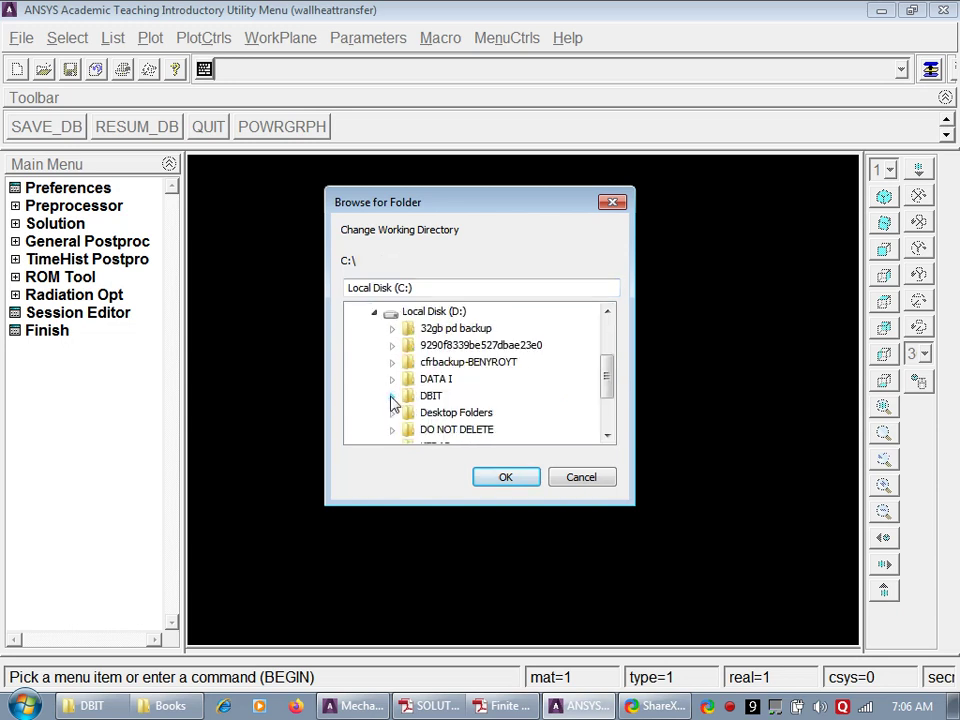
{"action": "left_click", "coordinate": [392, 396]}
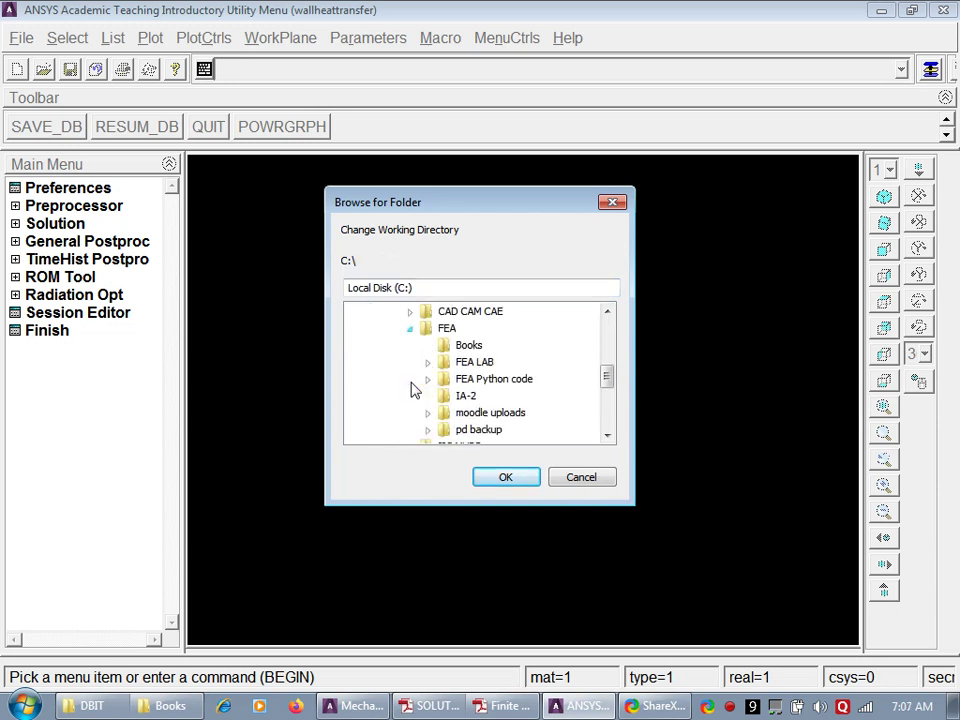
{"action": "left_click", "coordinate": [427, 362]}
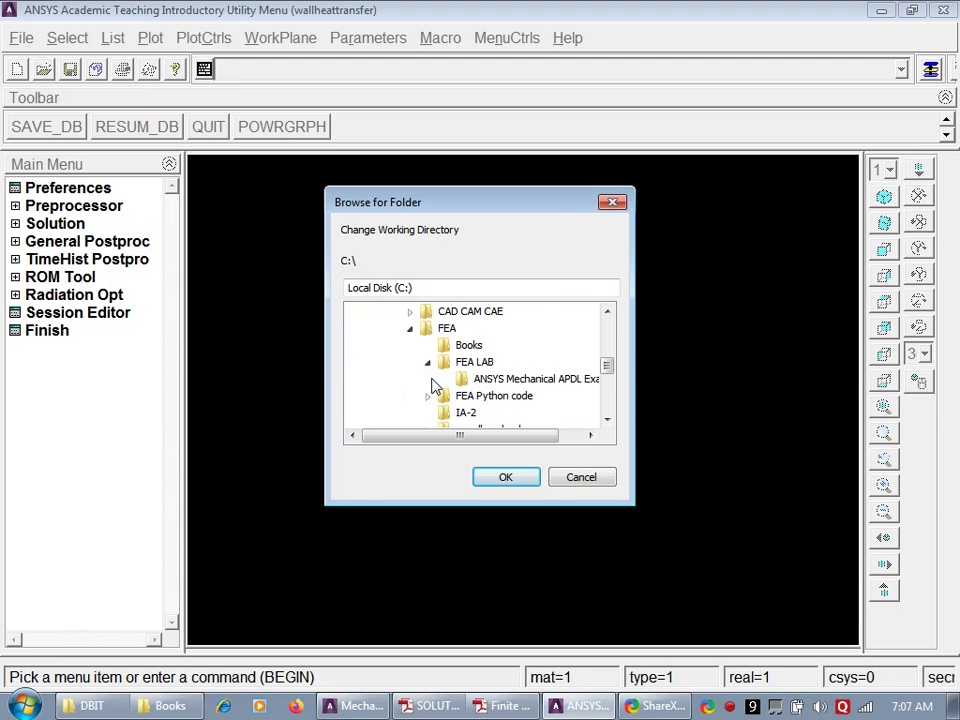
{"action": "left_click", "coordinate": [470, 379]}
{"action": "left_click", "coordinate": [519, 478]}
Step: Set the analysis title to "Heat Transfer through composite Wall"
{"action": "left_click", "coordinate": [21, 38]}
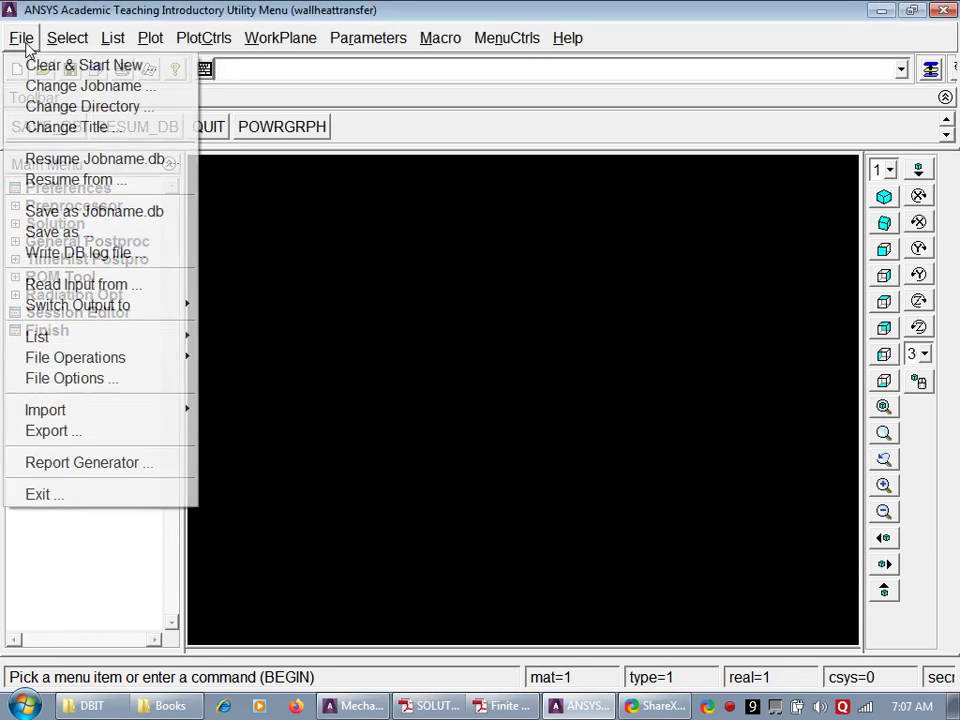
{"action": "left_click", "coordinate": [70, 127]}
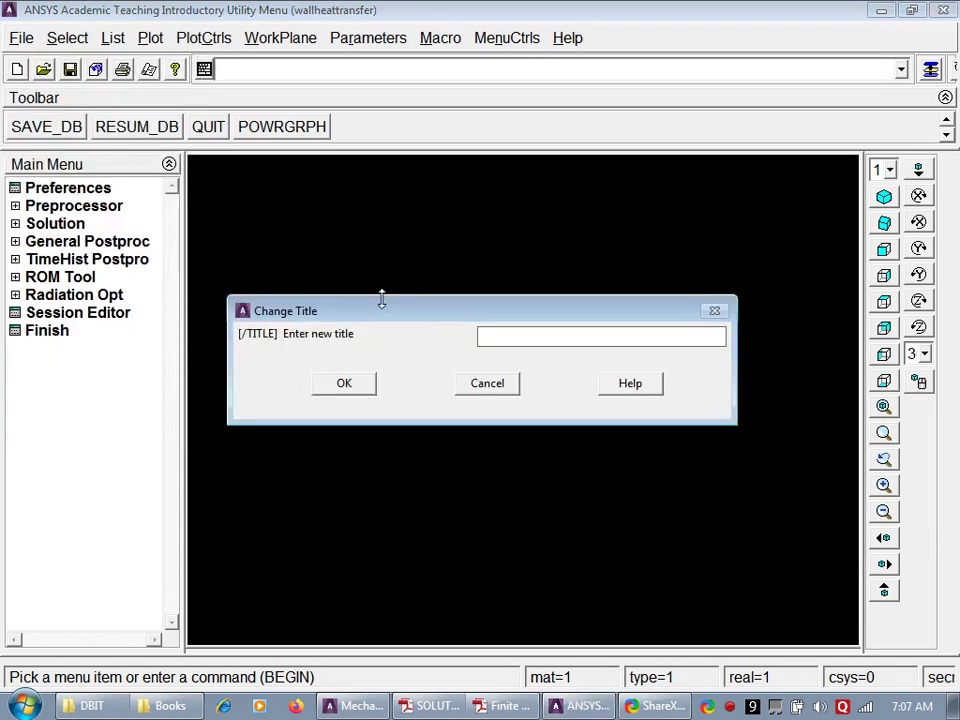
{"action": "type", "text": "Heat Transfer through "}
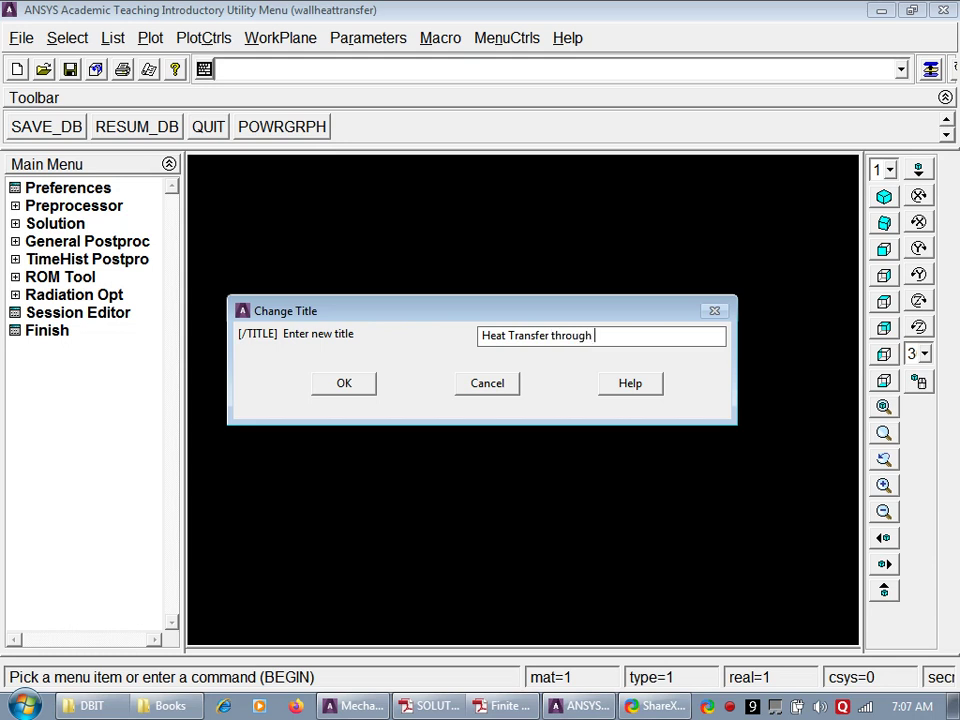
{"action": "type", "text": "composite Wall"}
{"action": "left_click", "coordinate": [361, 389]}
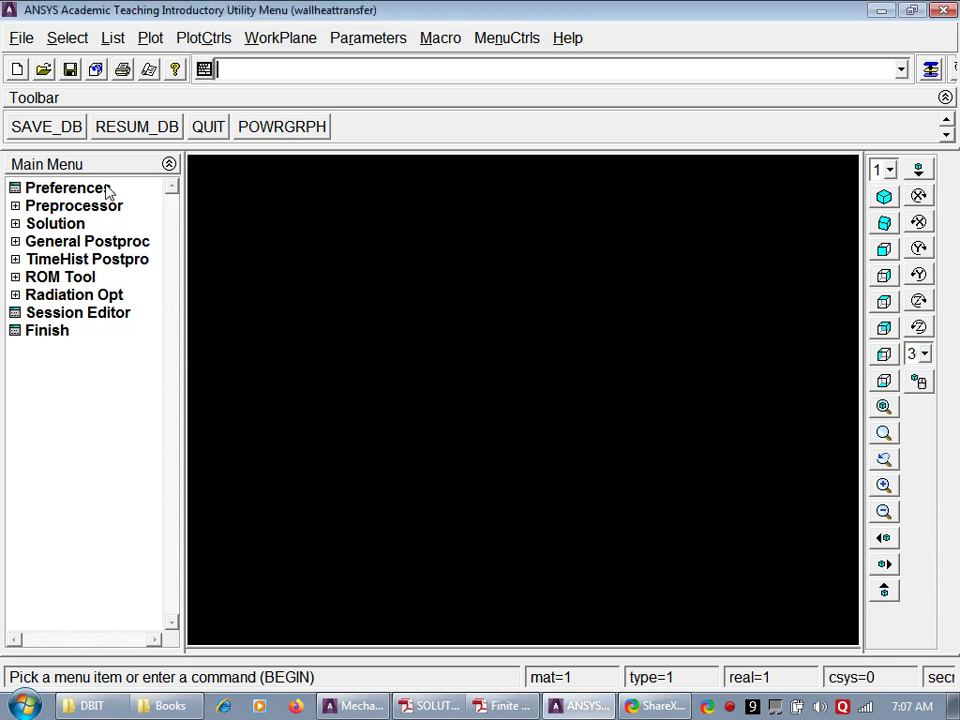
Step: Filter the interface preferences to the Thermal discipline only
{"action": "left_click", "coordinate": [108, 190]}
{"action": "left_click", "coordinate": [507, 244]}
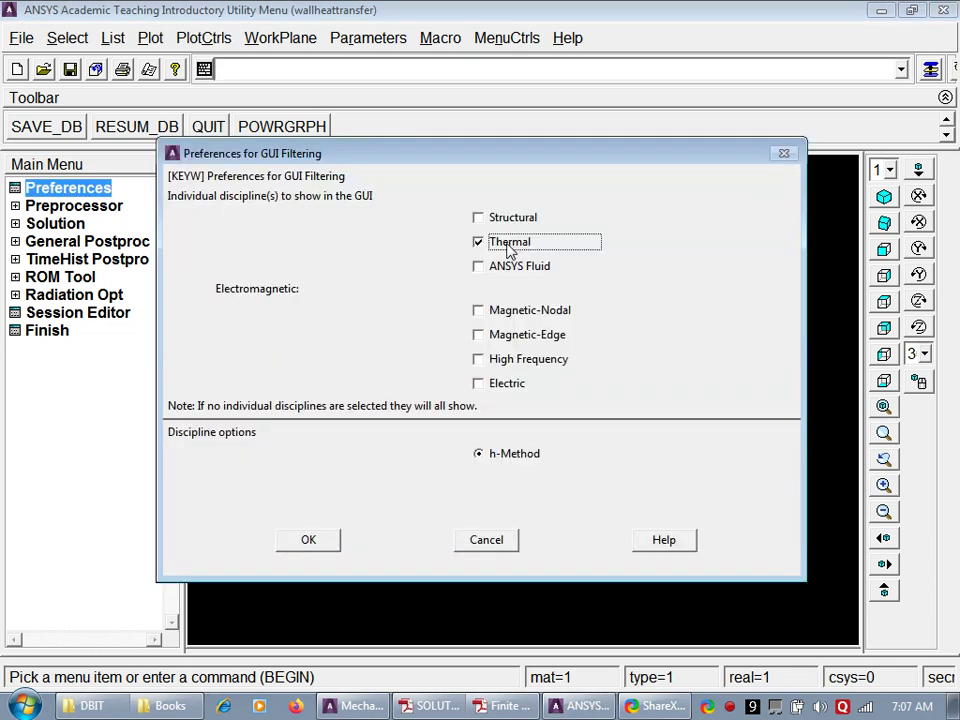
{"action": "left_click", "coordinate": [322, 548]}
Step: Add the thermal solid element Quad 4node 55 as element type 1 in the preprocessor
{"action": "left_click", "coordinate": [78, 207]}
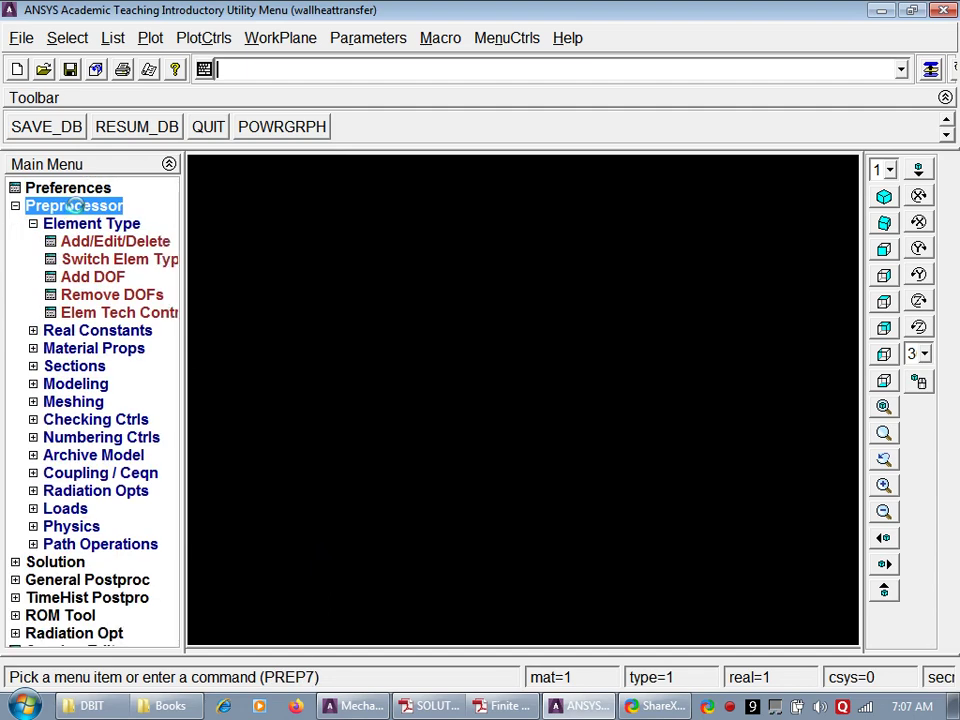
{"action": "left_click", "coordinate": [100, 241]}
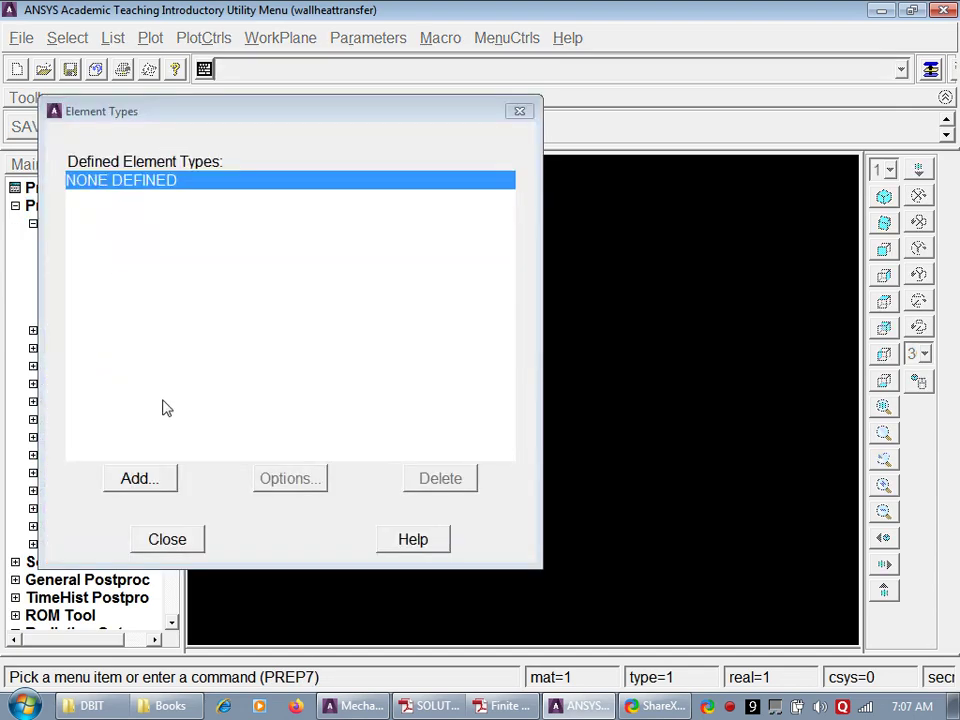
{"action": "left_click", "coordinate": [139, 478]}
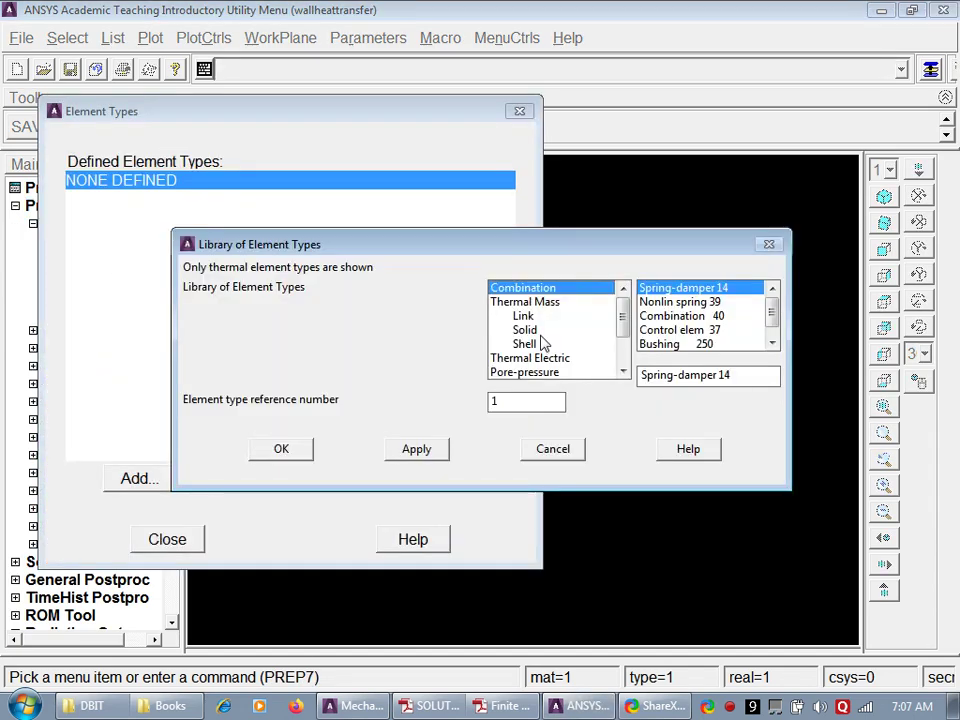
{"action": "left_click", "coordinate": [530, 330]}
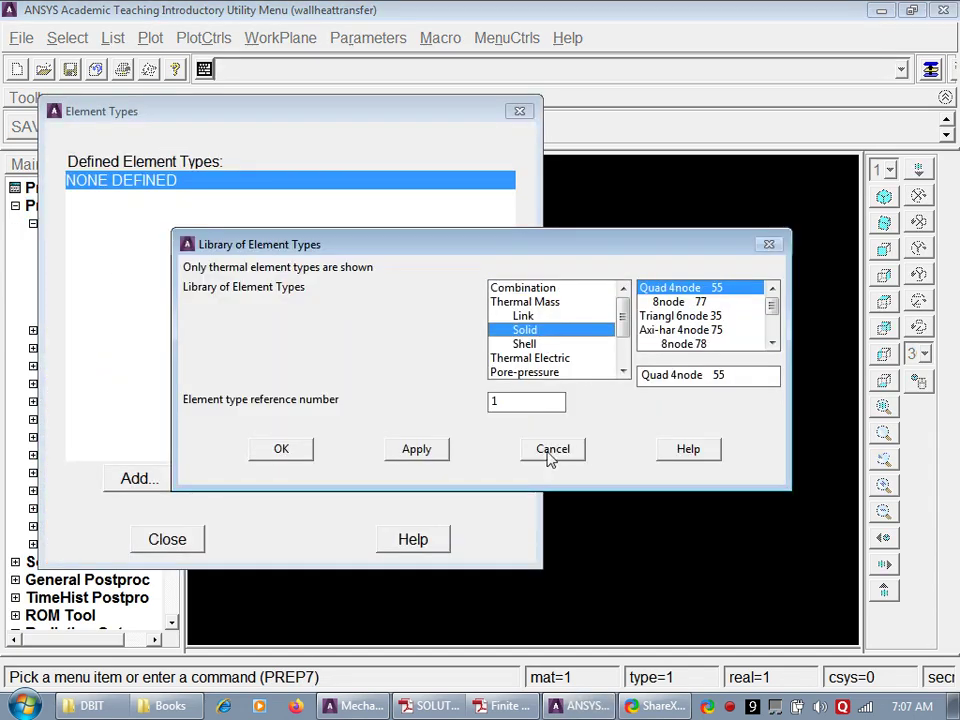
{"action": "left_click", "coordinate": [283, 449]}
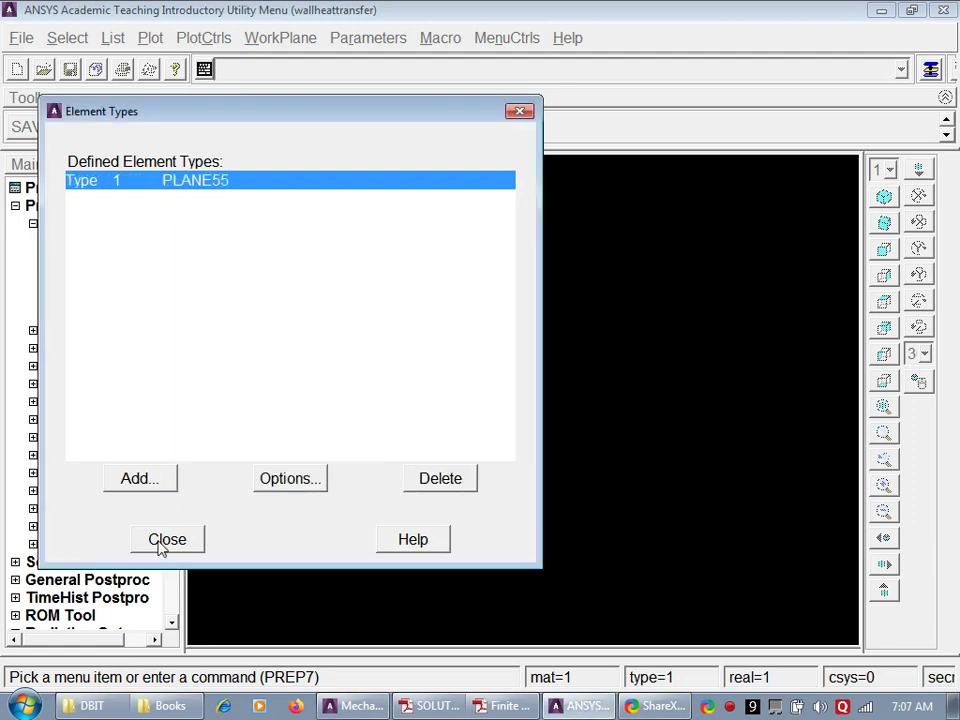
{"action": "left_click", "coordinate": [166, 540]}
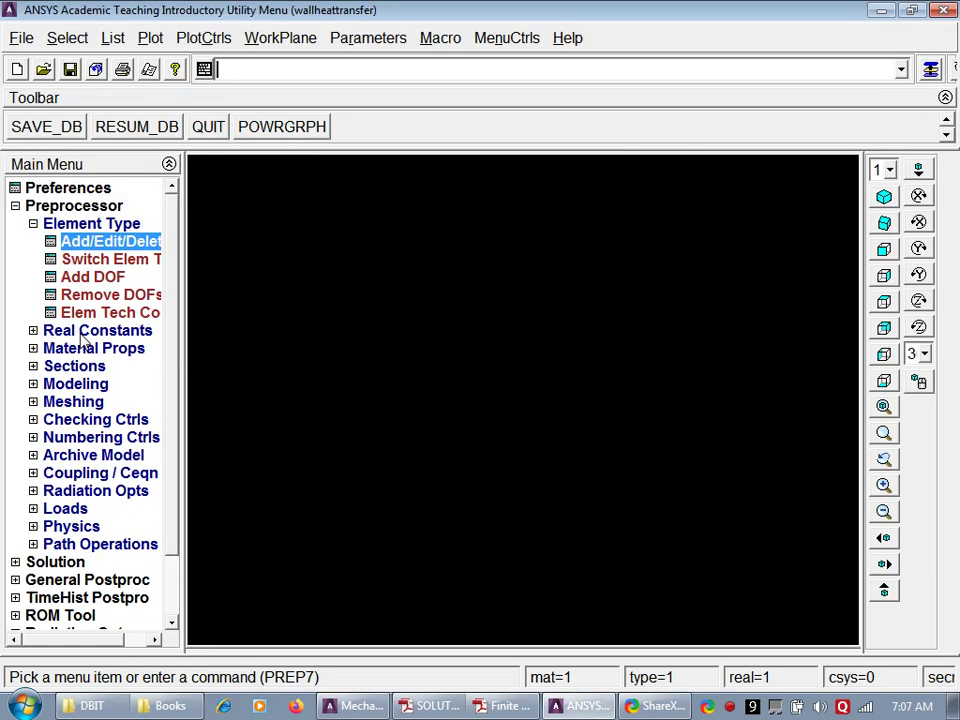
Step: Define material model 1 with an isotropic thermal conductivity KXX of 150, using k1 from Problem 4.12 in the solutions manual PDF
{"action": "left_click", "coordinate": [85, 349]}
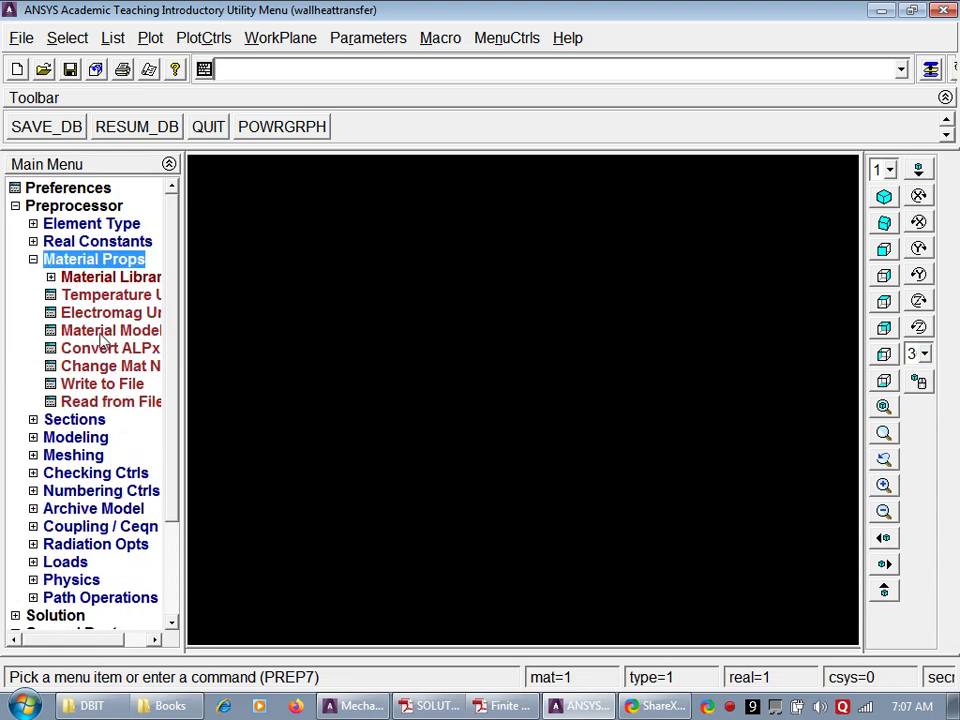
{"action": "left_click", "coordinate": [100, 335]}
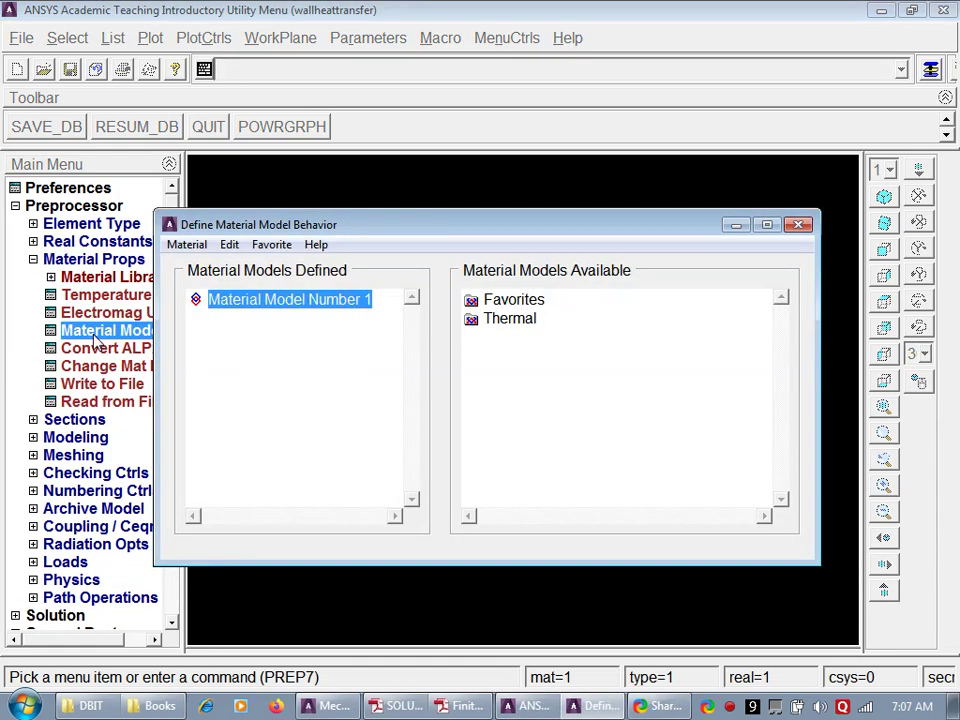
{"action": "double_click", "coordinate": [509, 318]}
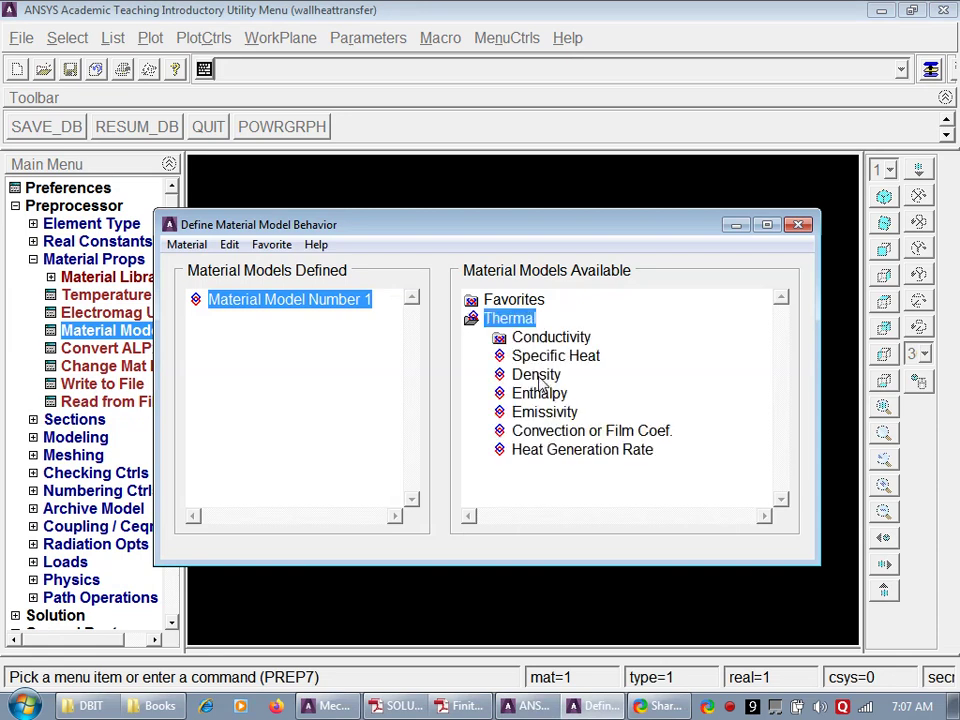
{"action": "double_click", "coordinate": [551, 337]}
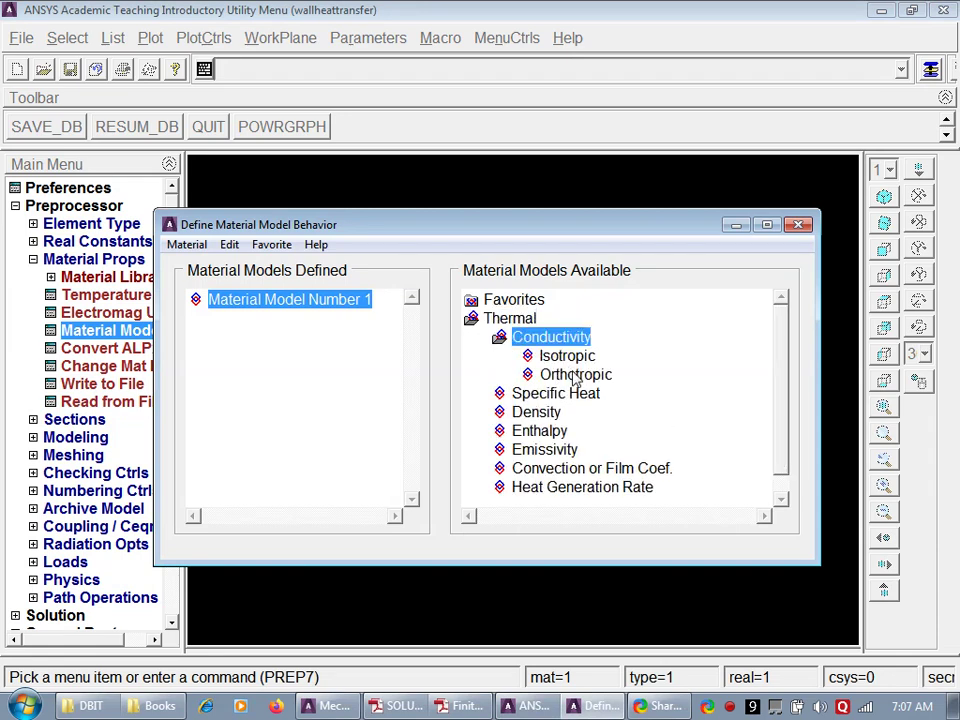
{"action": "double_click", "coordinate": [567, 356]}
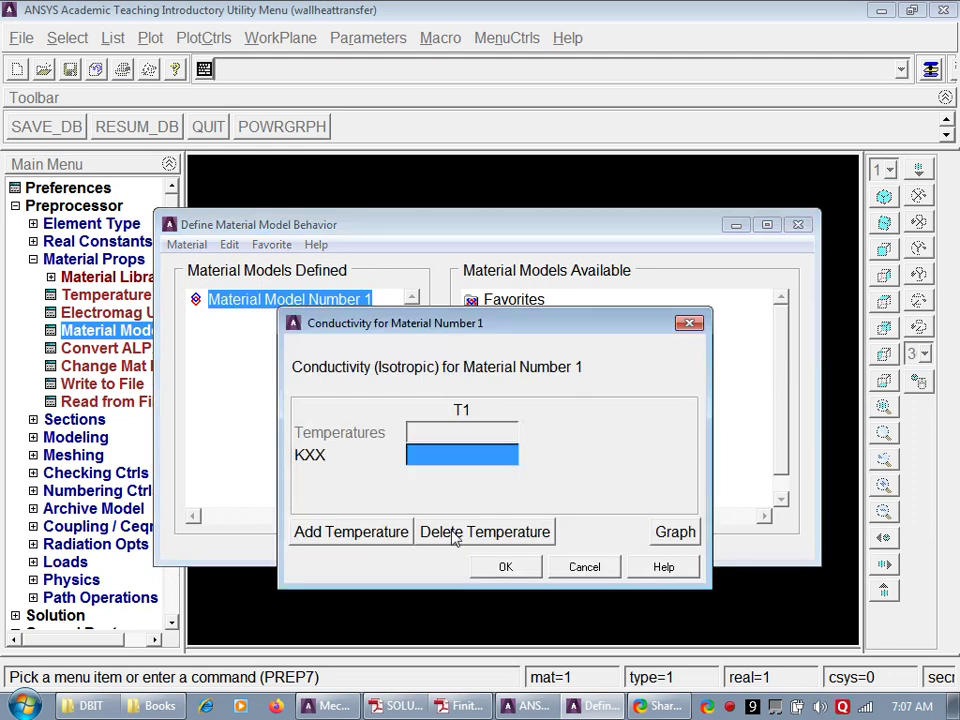
{"action": "left_click", "coordinate": [402, 705]}
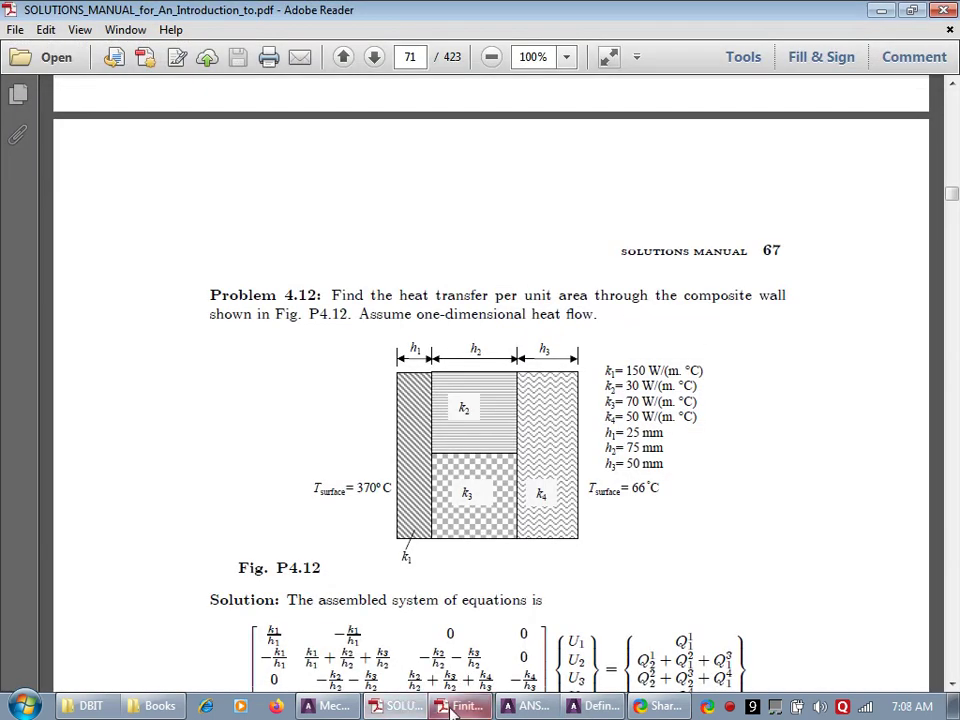
{"action": "mouse_move", "coordinate": [518, 711]}
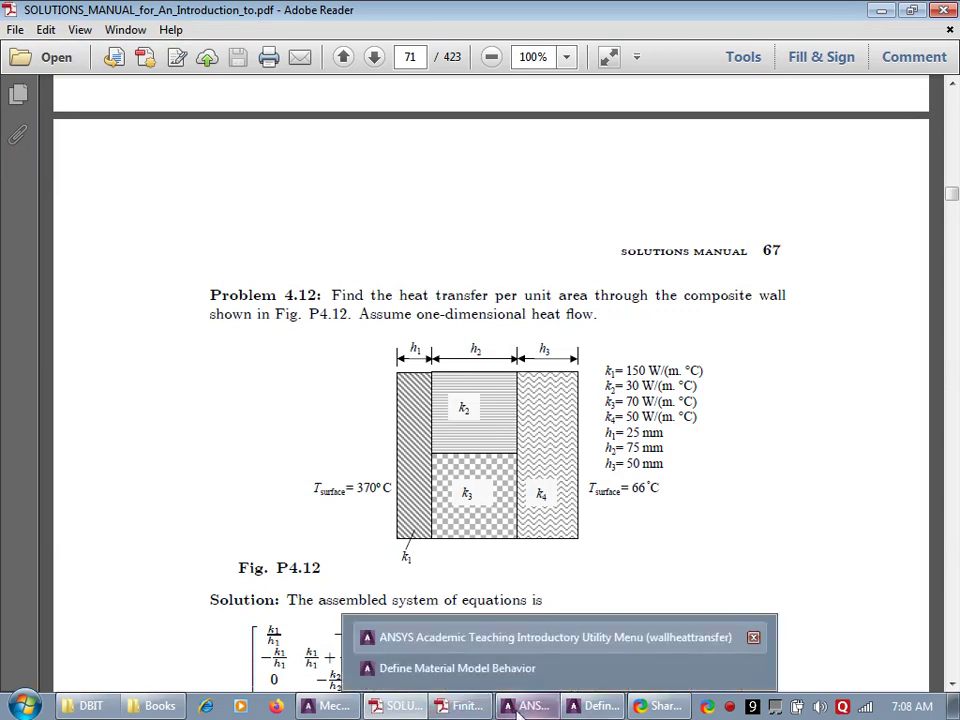
{"action": "left_click", "coordinate": [457, 668]}
{"action": "type", "text": "150"}
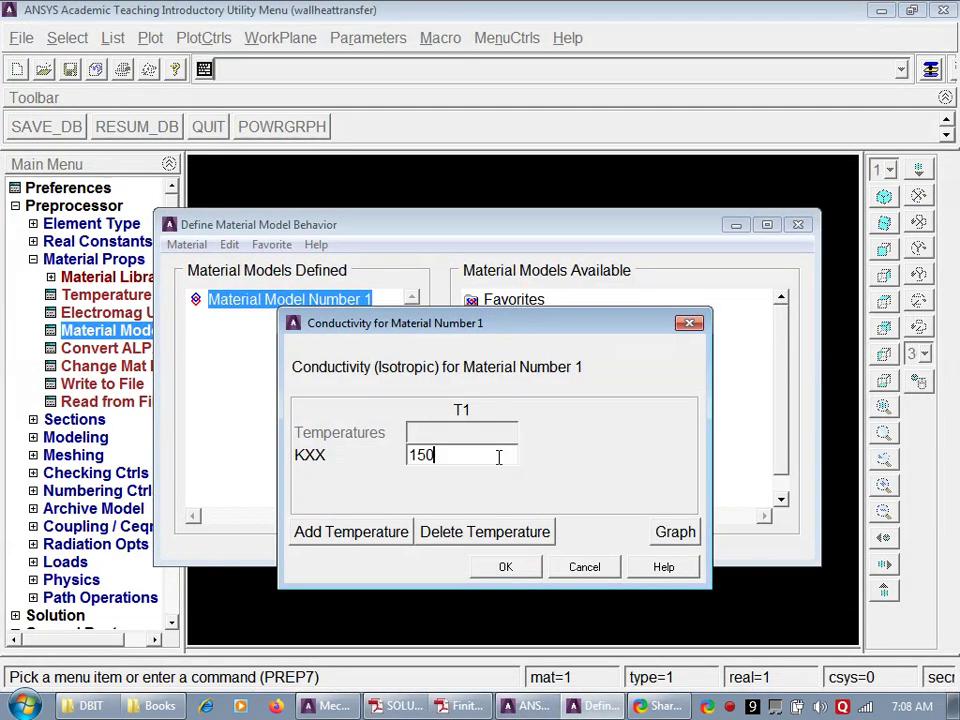
{"action": "left_click", "coordinate": [496, 567]}
Step: Add material model 2 with an isotropic thermal conductivity KXX of 30, using k2 from the solutions manual PDF
{"action": "left_click", "coordinate": [187, 245]}
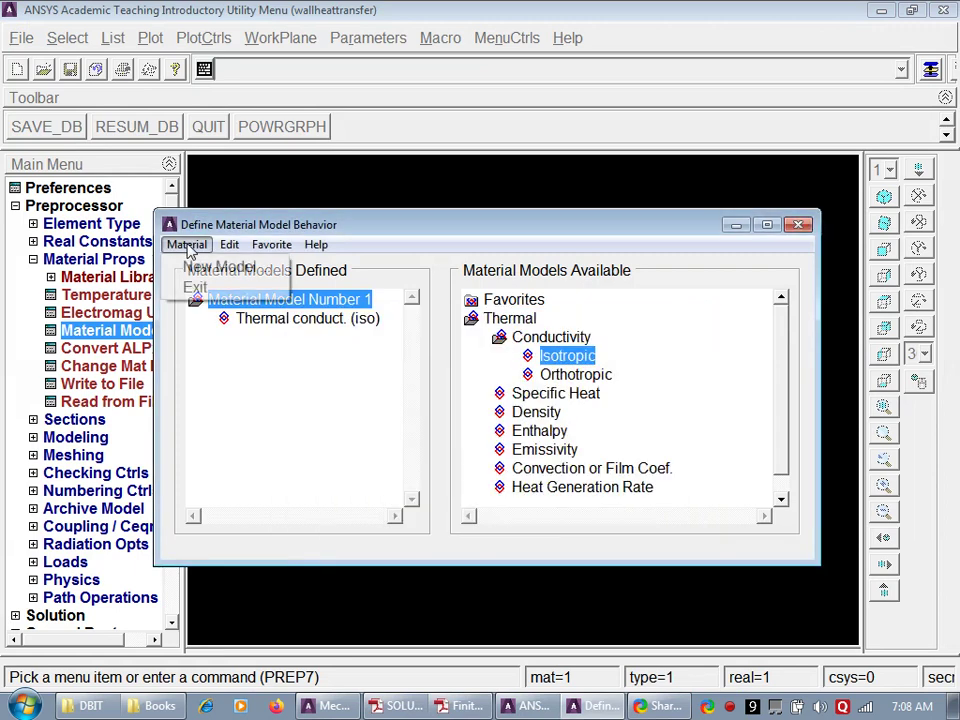
{"action": "left_click", "coordinate": [218, 267]}
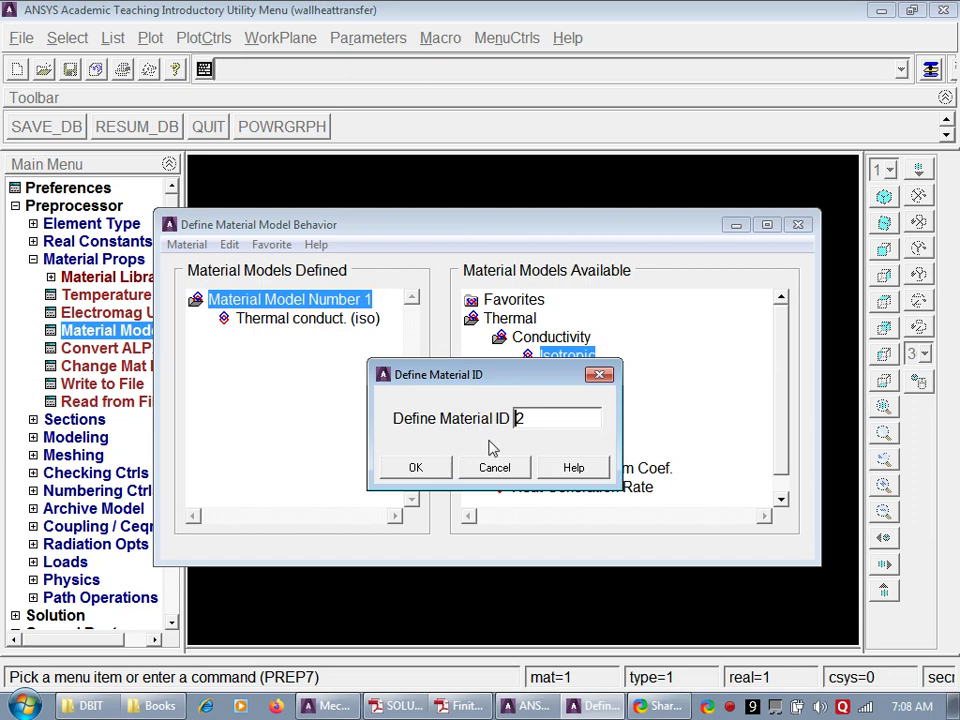
{"action": "key", "text": "Return"}
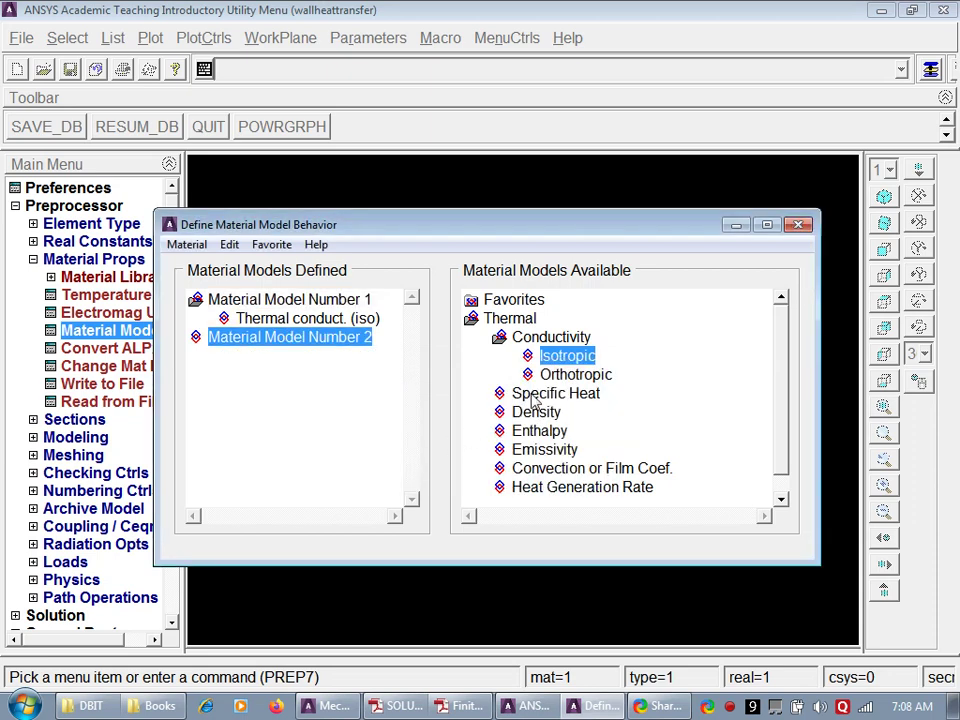
{"action": "left_click", "coordinate": [395, 707]}
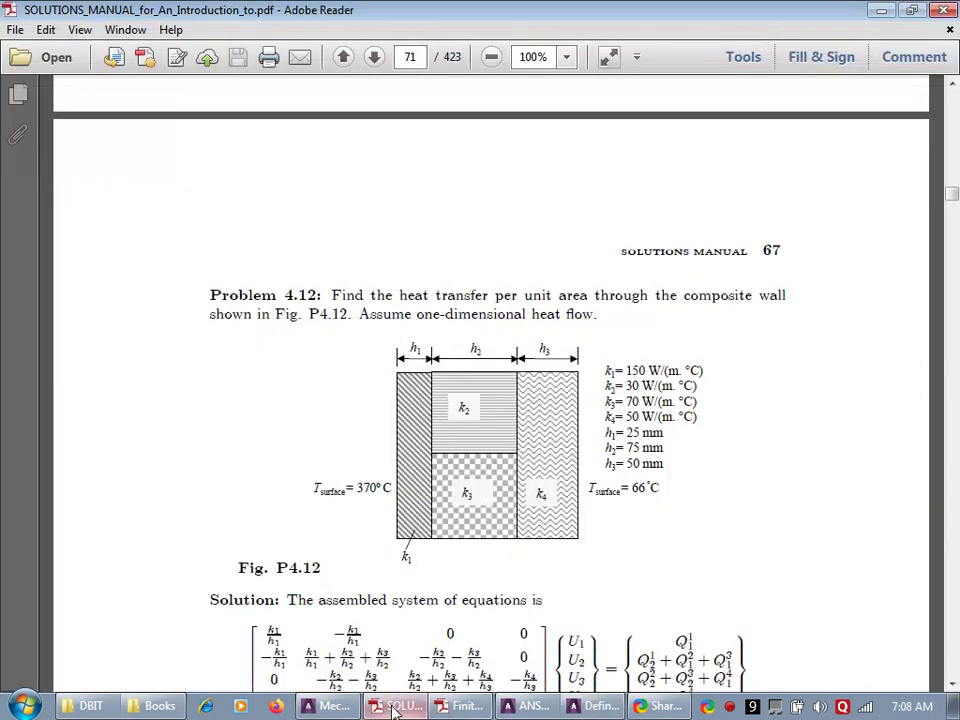
{"action": "left_click", "coordinate": [530, 706]}
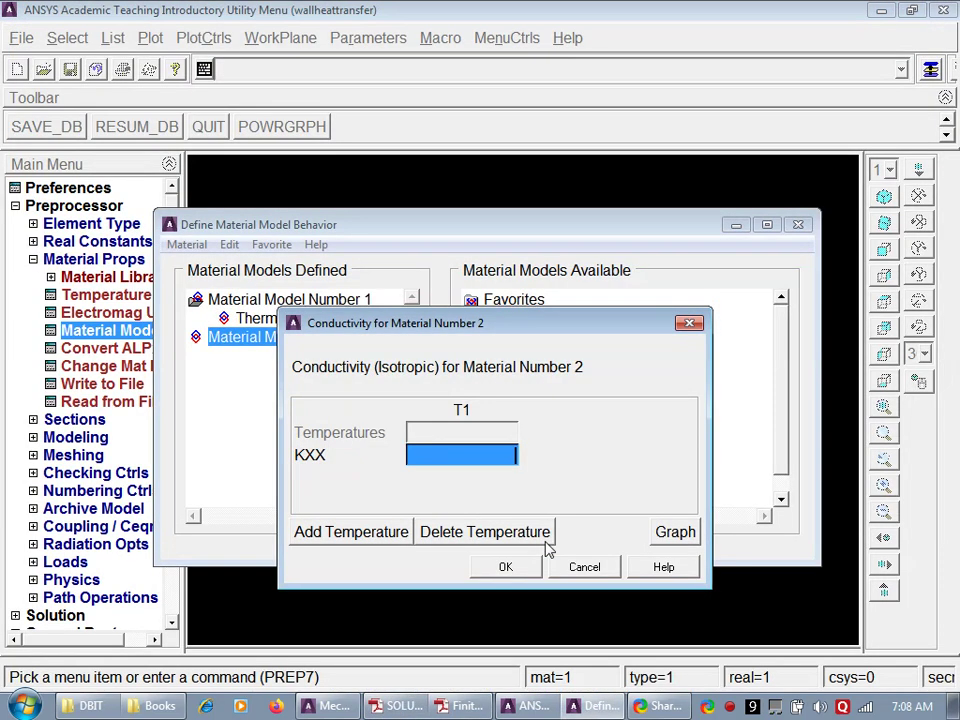
{"action": "type", "text": "30"}
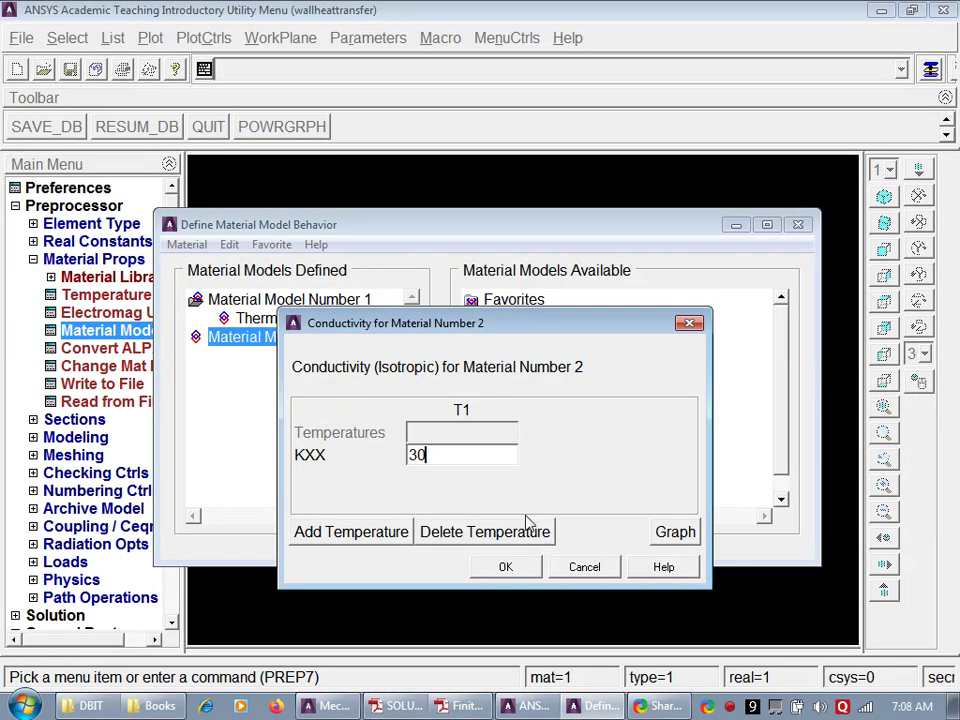
{"action": "left_click", "coordinate": [528, 567]}
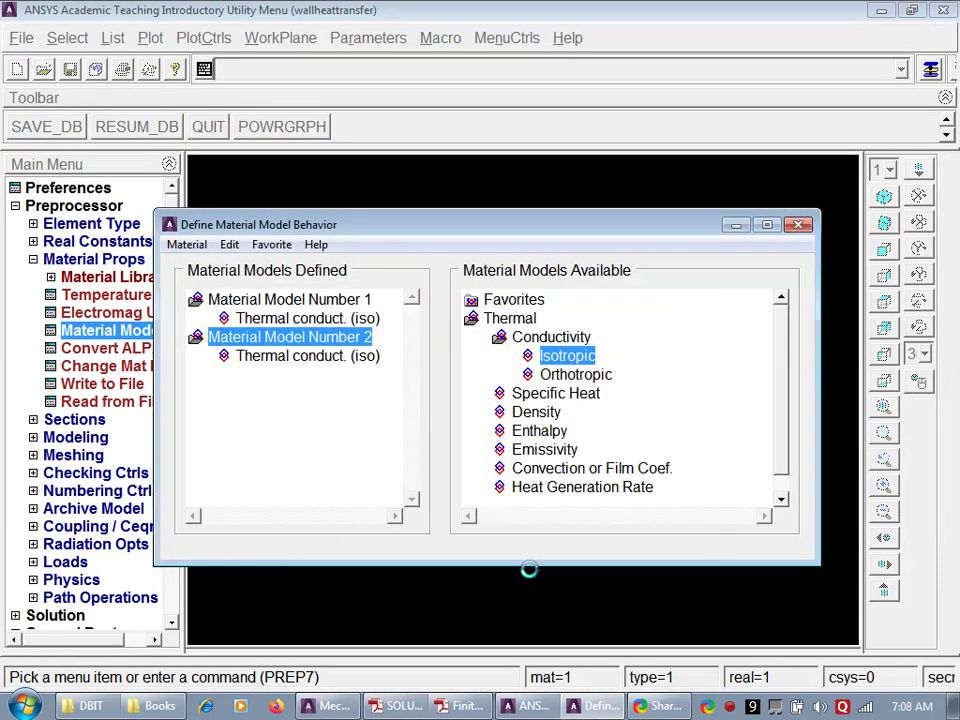
Step: Add material model 3 with an isotropic thermal conductivity KXX of 70, using k3 from the solutions manual PDF
{"action": "left_click", "coordinate": [190, 246]}
{"action": "left_click", "coordinate": [205, 277]}
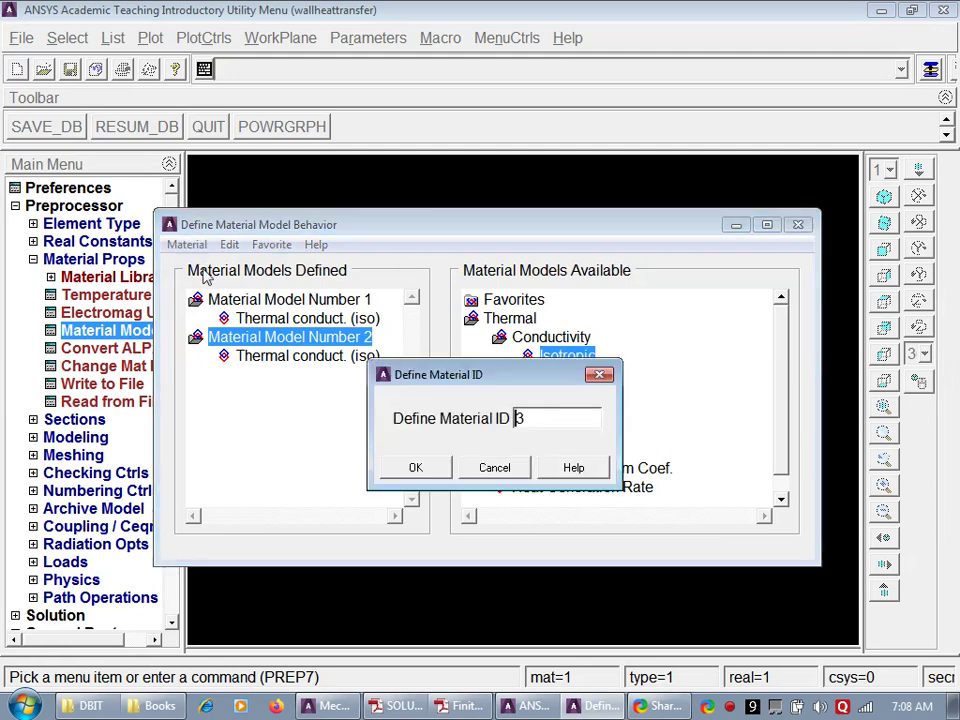
{"action": "left_click", "coordinate": [416, 472]}
{"action": "double_click", "coordinate": [578, 364]}
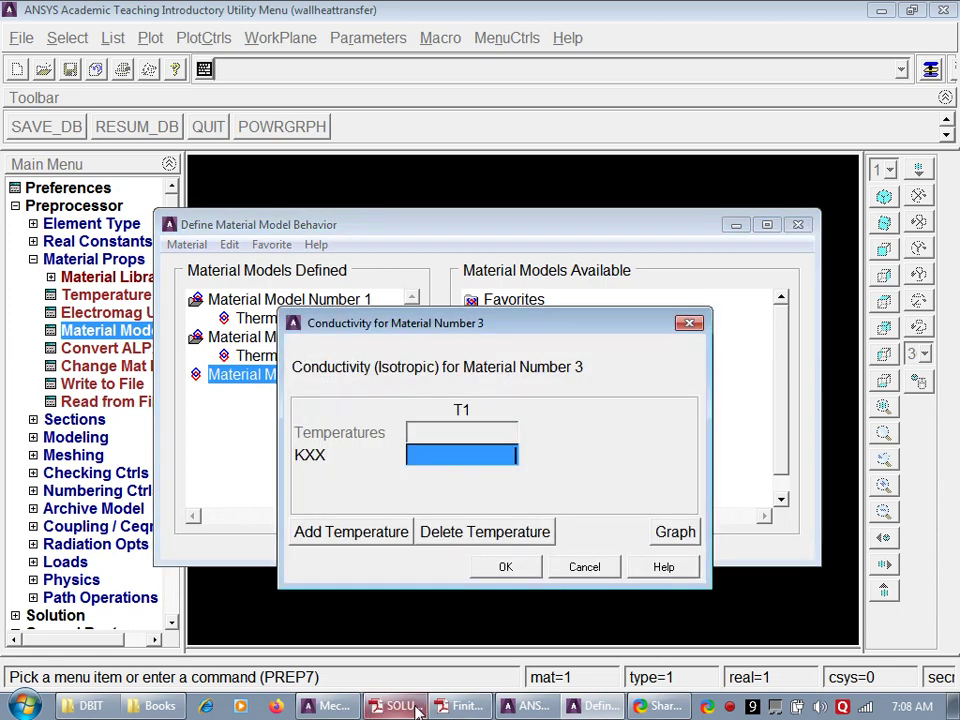
{"action": "left_click", "coordinate": [418, 708]}
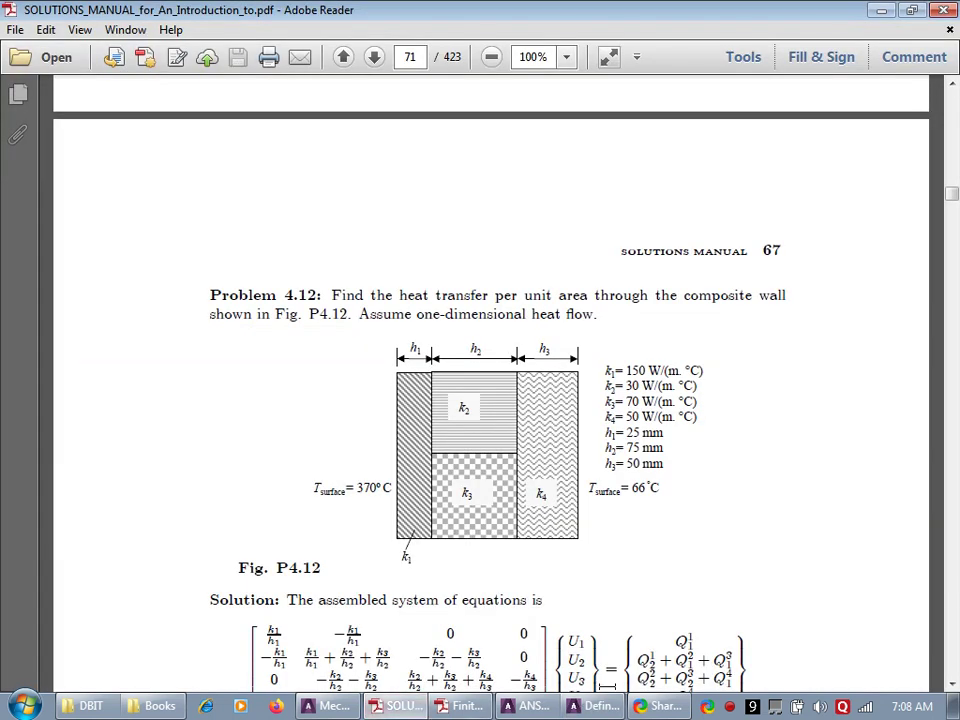
{"action": "key", "text": "alt+Tab"}
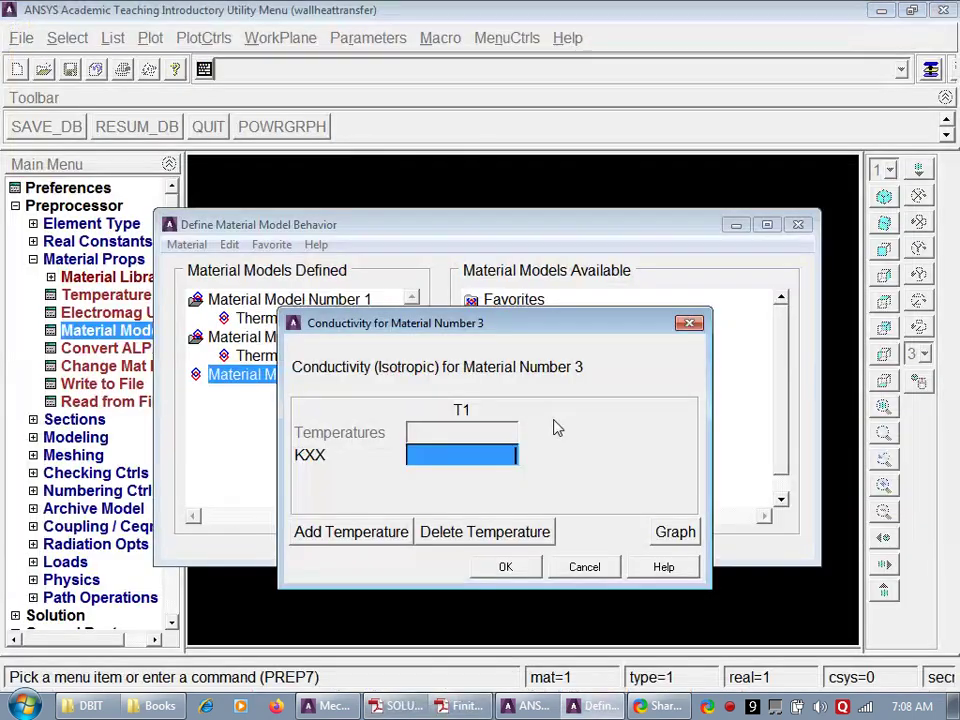
{"action": "type", "text": "70"}
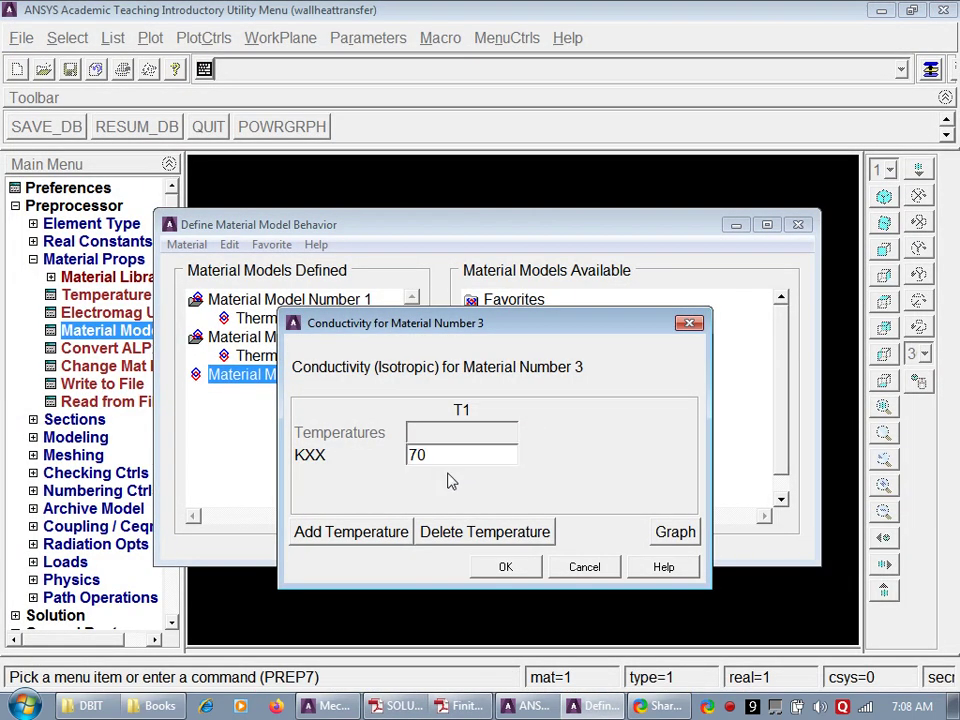
{"action": "key", "text": "Return"}
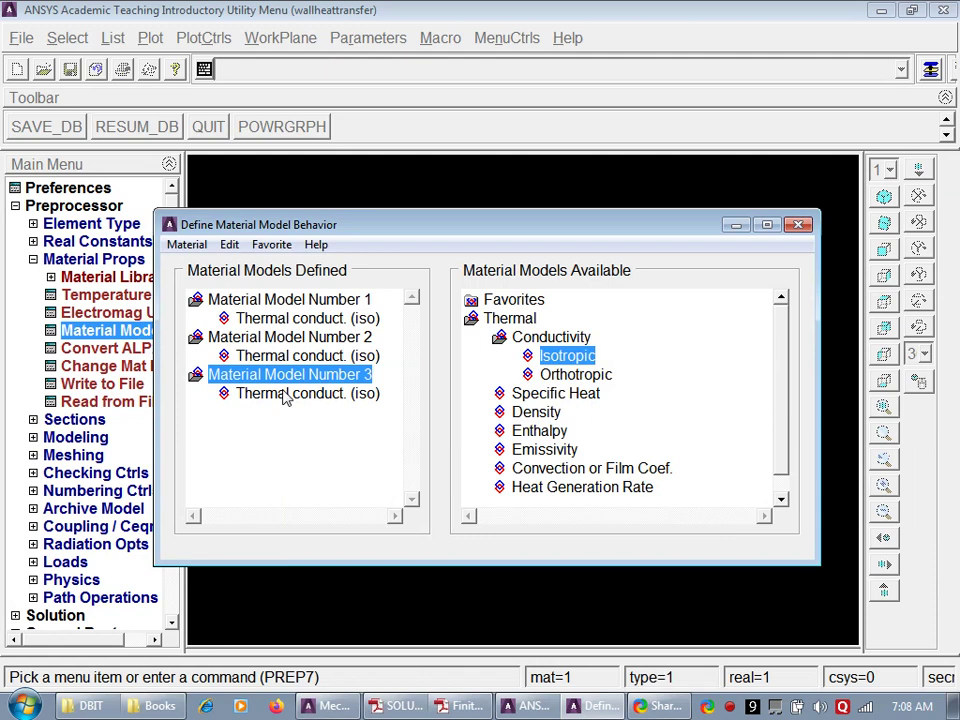
Step: Add material model 4 with isotropic conductivity KXX of 50, using k4 from the solutions manual PDF, and close the material definitions
{"action": "left_click", "coordinate": [187, 244]}
{"action": "left_click", "coordinate": [215, 267]}
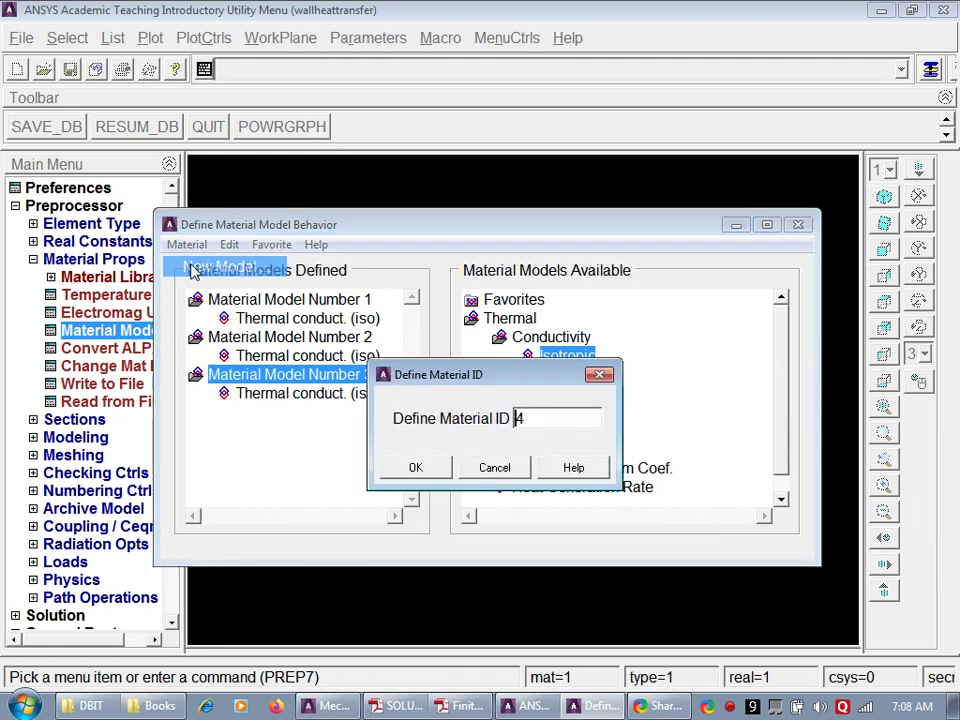
{"action": "left_click", "coordinate": [418, 470]}
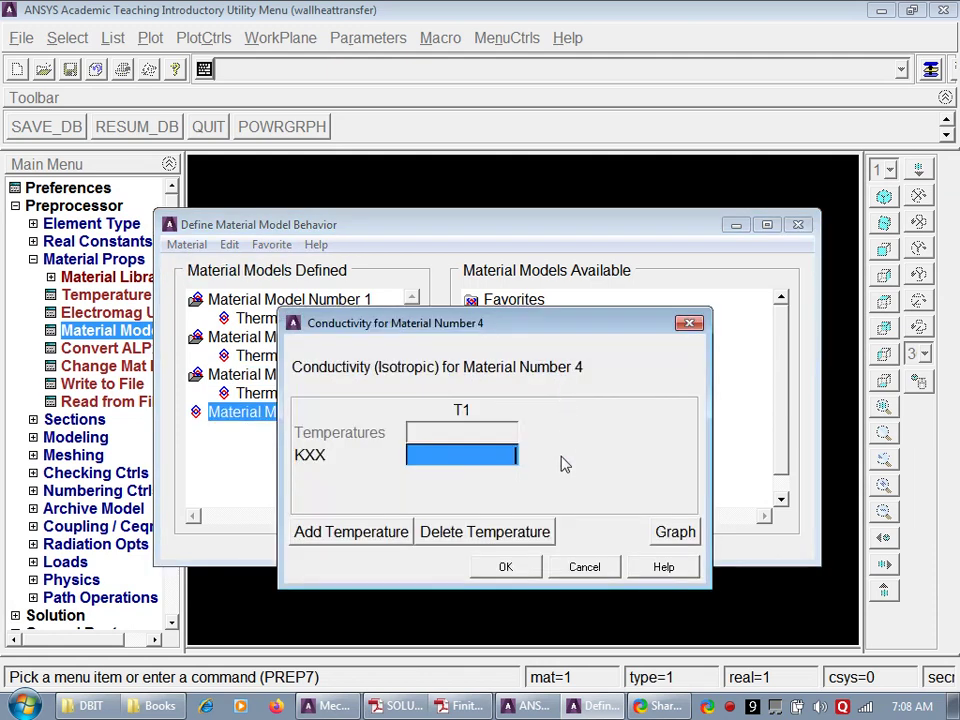
{"action": "left_click", "coordinate": [397, 706]}
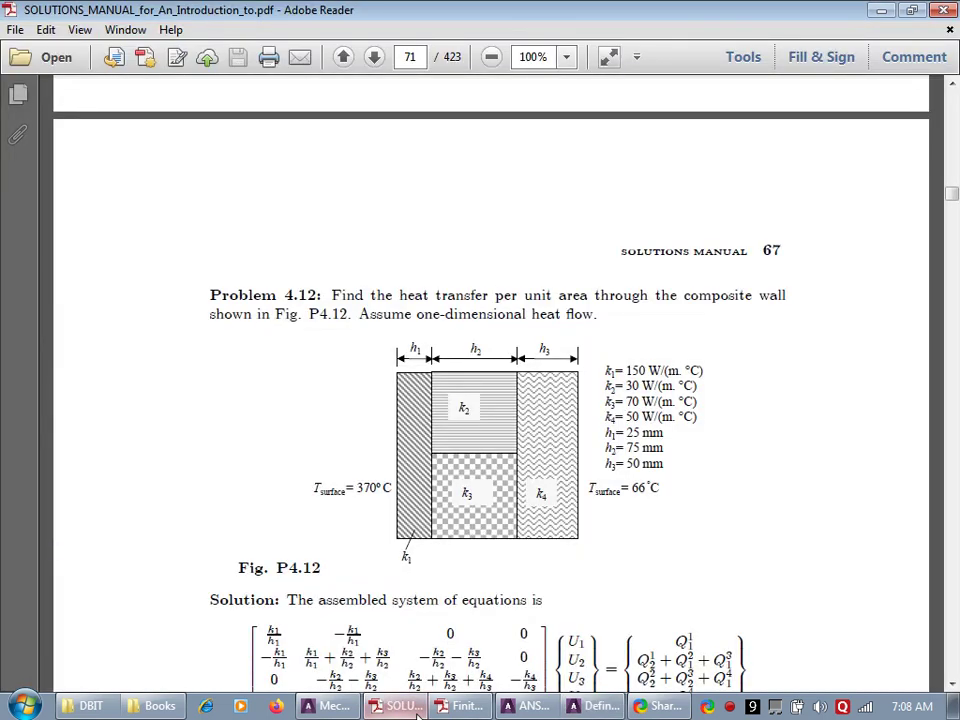
{"action": "left_click", "coordinate": [416, 707]}
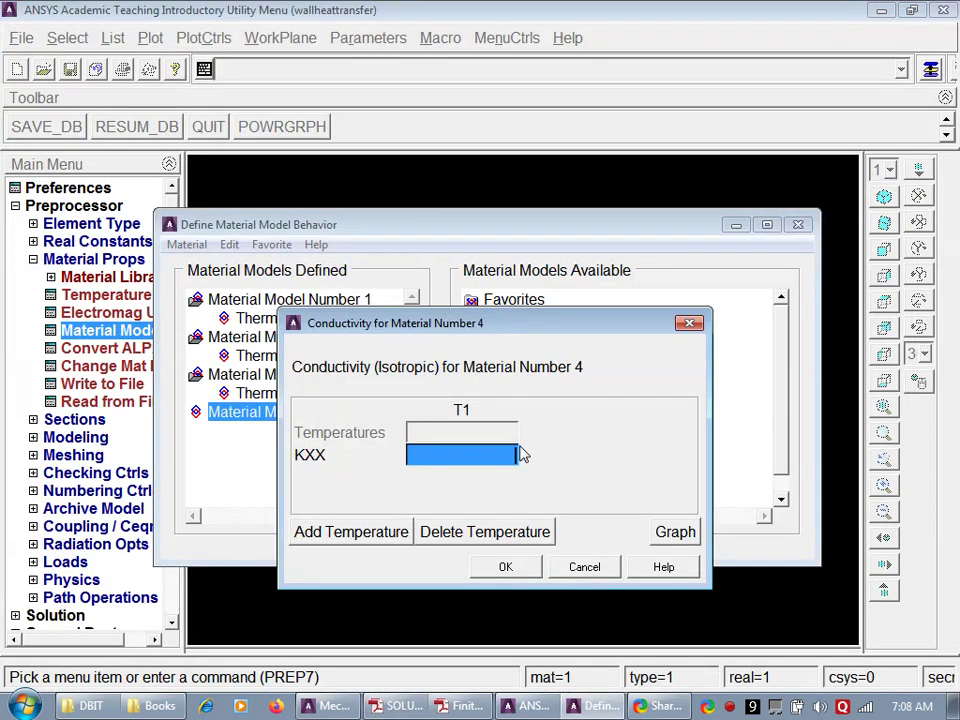
{"action": "type", "text": "50"}
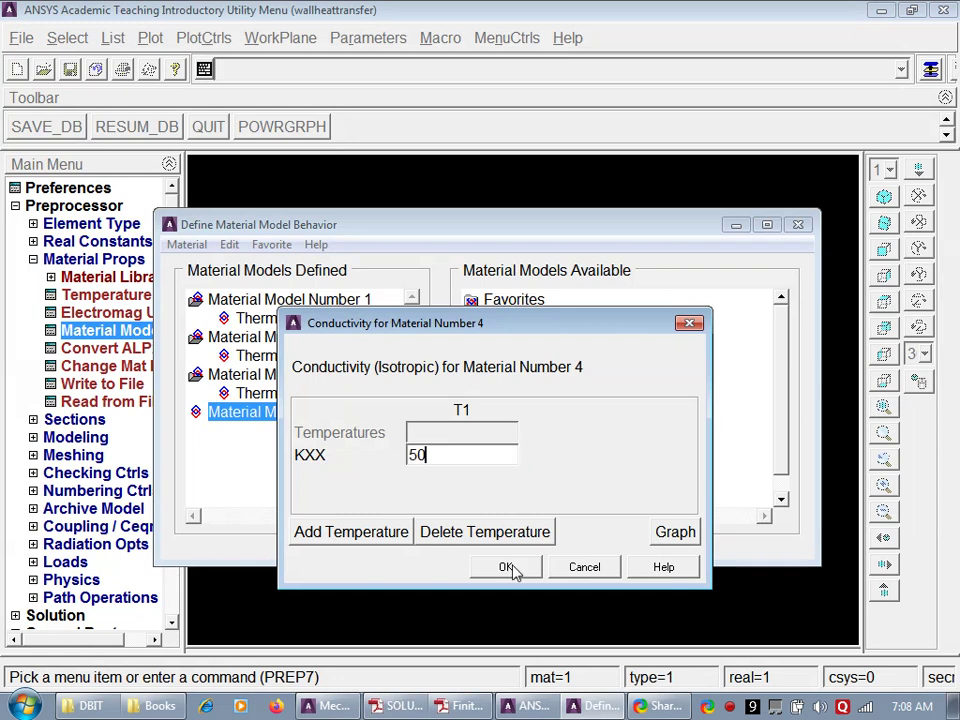
{"action": "left_click", "coordinate": [507, 567]}
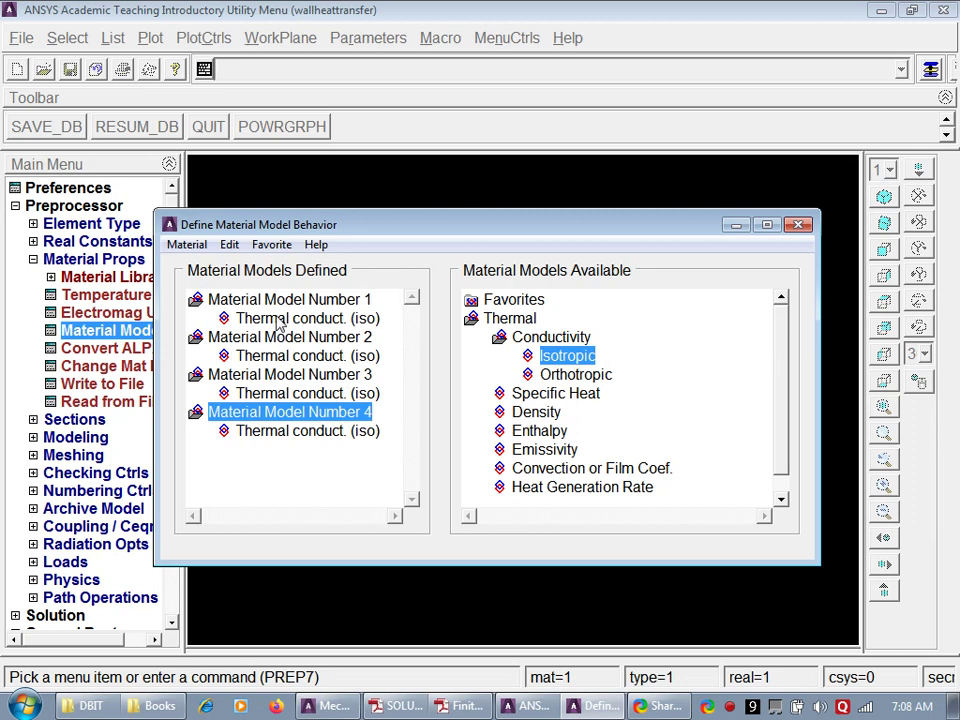
{"action": "left_click", "coordinate": [799, 225]}
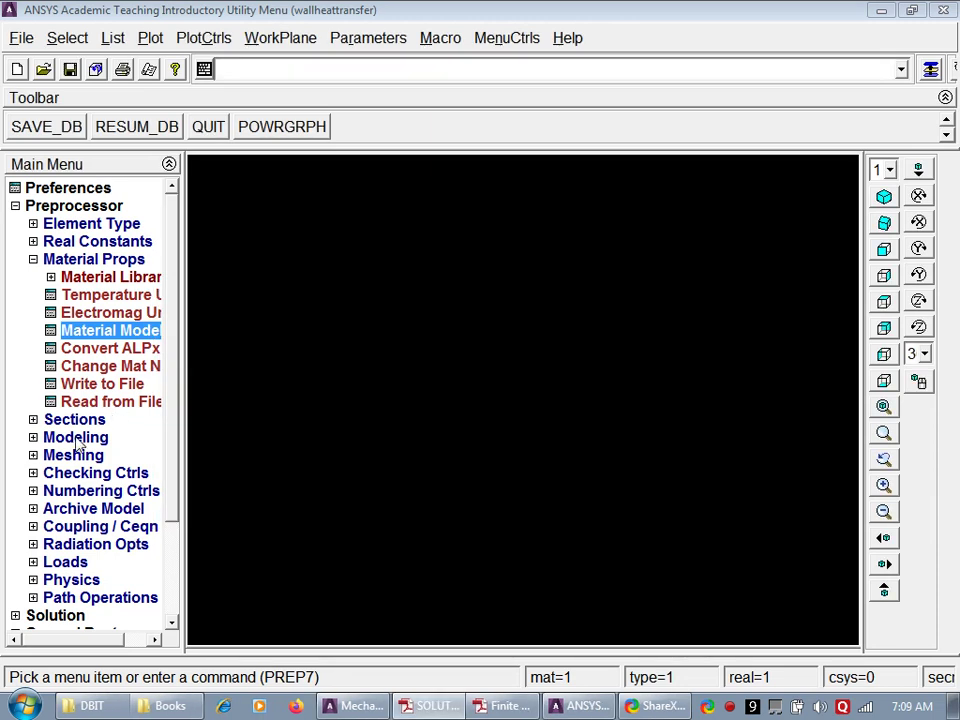
Step: Create the first wall layer as a rectangle by two corners at WP X 0, WP Y 0 with width 0.25 and height 1
{"action": "left_click", "coordinate": [76, 438]}
{"action": "left_click", "coordinate": [84, 313]}
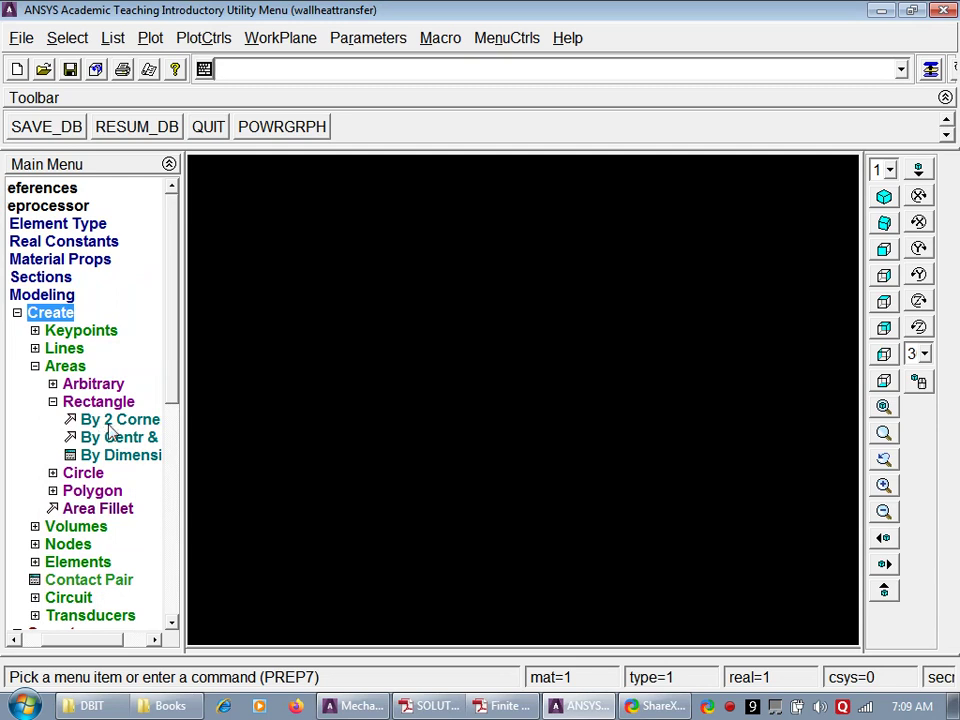
{"action": "left_click", "coordinate": [112, 422]}
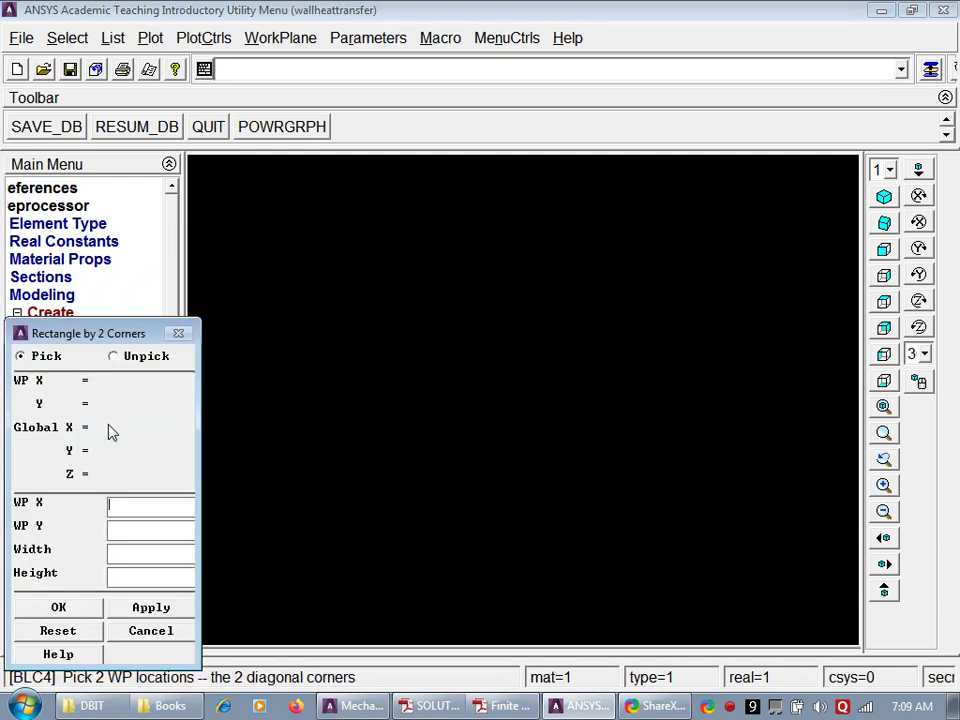
{"action": "left_click", "coordinate": [120, 504]}
{"action": "type", "text": "0"}
{"action": "key", "text": "Tab"}
{"action": "type", "text": "0"}
{"action": "key", "text": "Tab"}
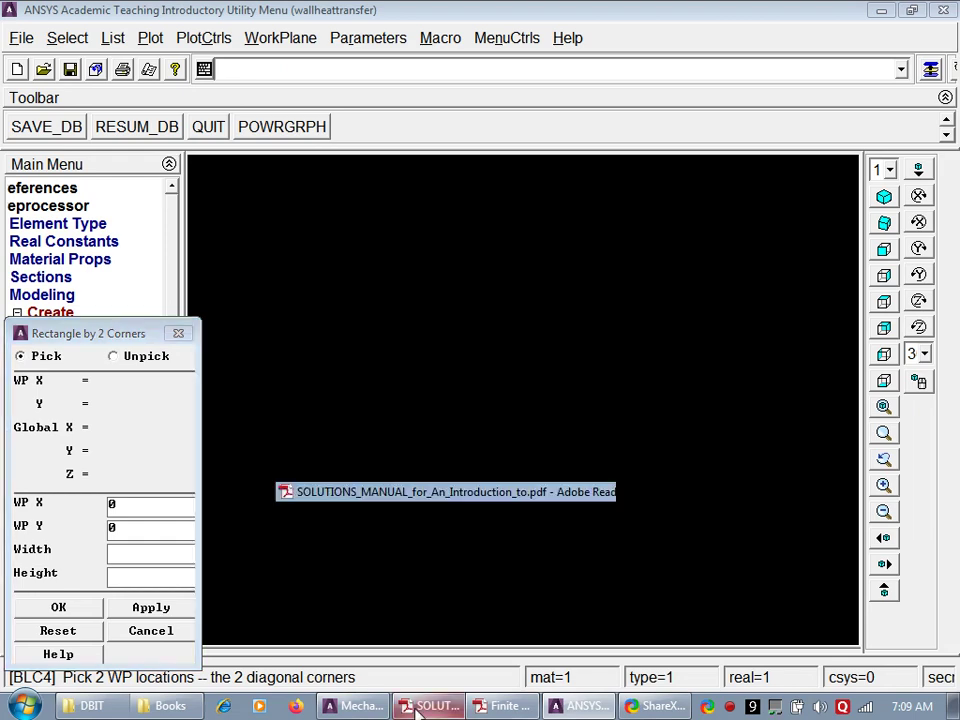
{"action": "left_click", "coordinate": [455, 704]}
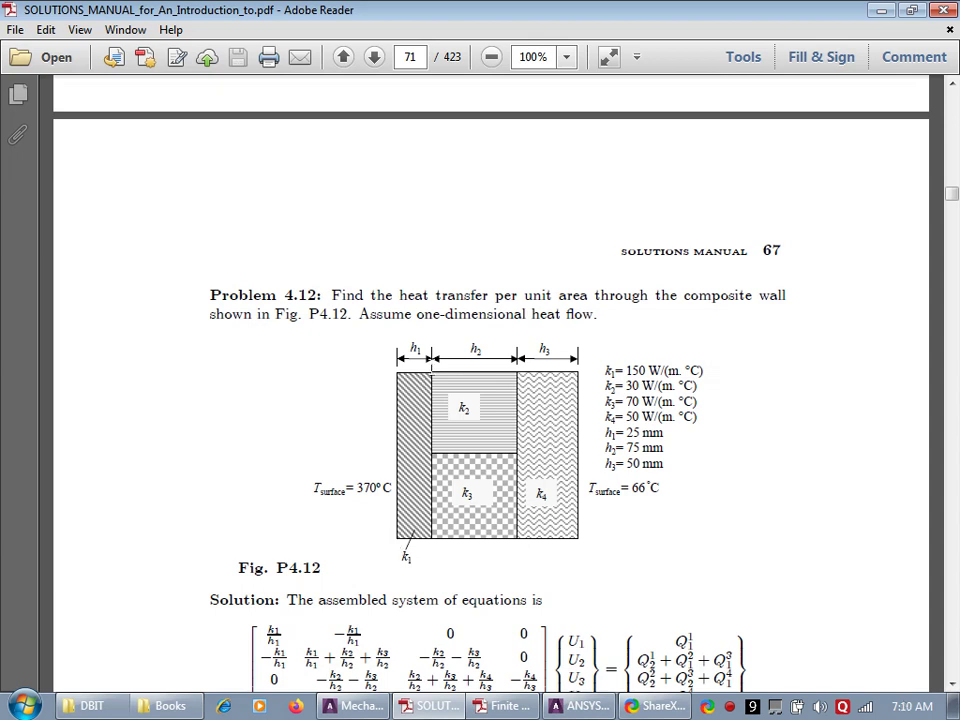
{"action": "left_click", "coordinate": [585, 706]}
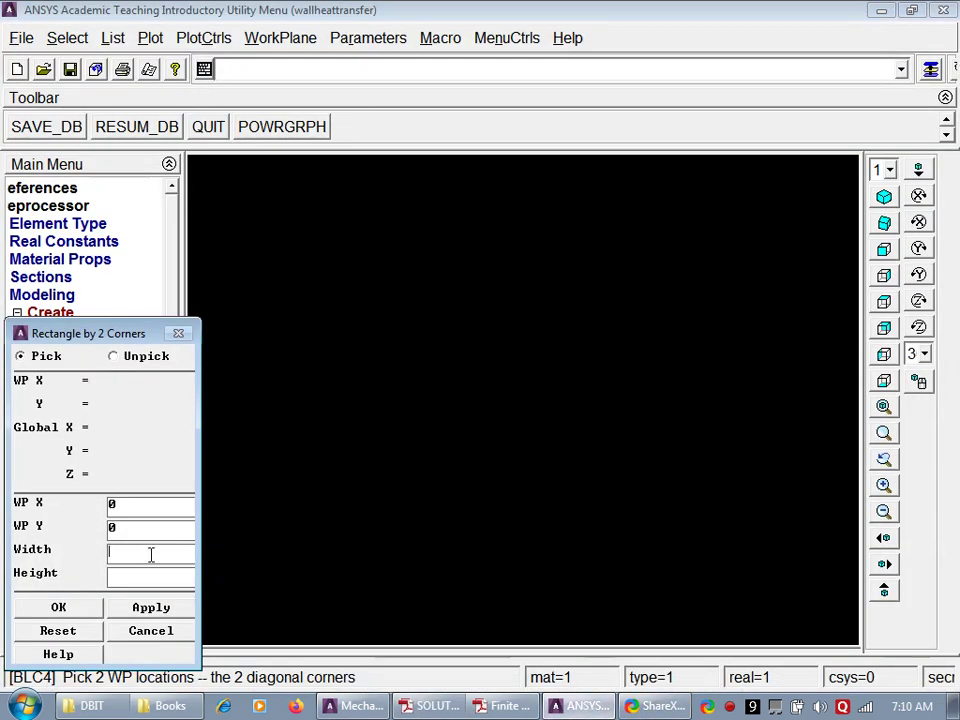
{"action": "type", "text": "0.25"}
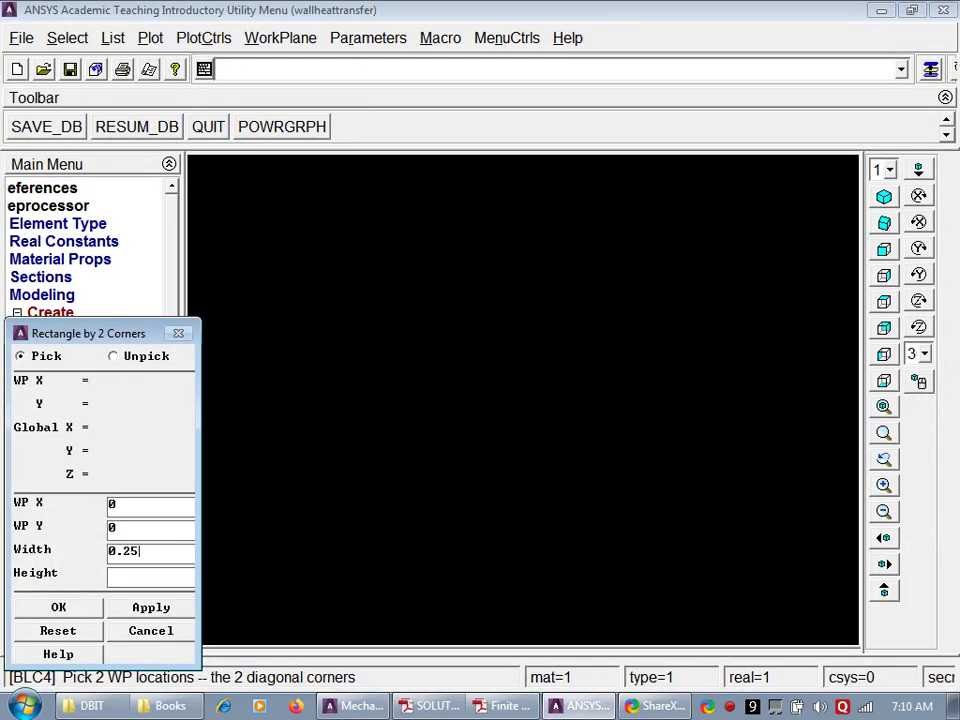
{"action": "key", "text": "Tab"}
{"action": "type", "text": "1"}
{"action": "left_click", "coordinate": [149, 608]}
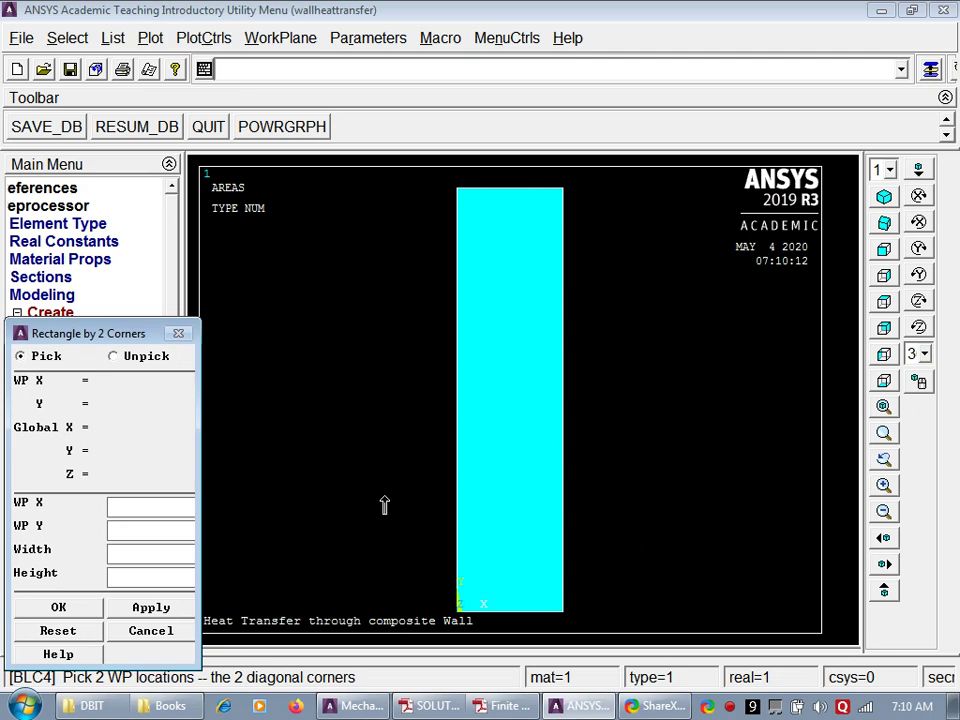
Step: Create the lower middle-layer rectangle at WP X 0.25, WP Y 0 with width 0.75 and height 0.5
{"action": "type", "text": "0.25"}
{"action": "key", "text": "Tab"}
{"action": "type", "text": "0"}
{"action": "key", "text": "Tab"}
{"action": "type", "text": "0.75"}
{"action": "key", "text": "Tab"}
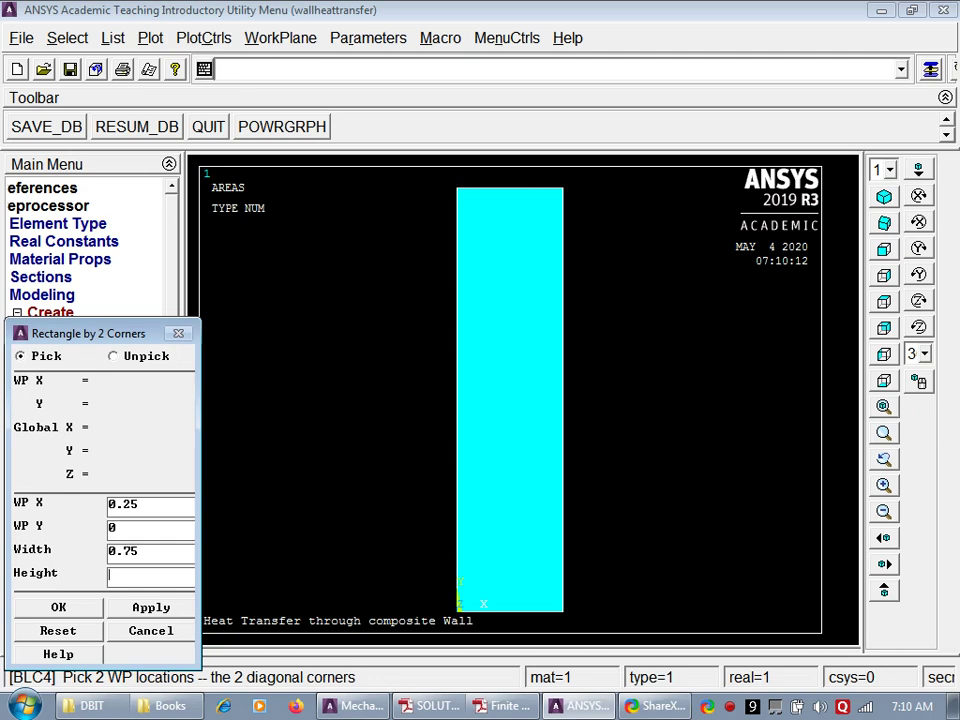
{"action": "type", "text": "0.5"}
{"action": "left_click", "coordinate": [151, 610]}
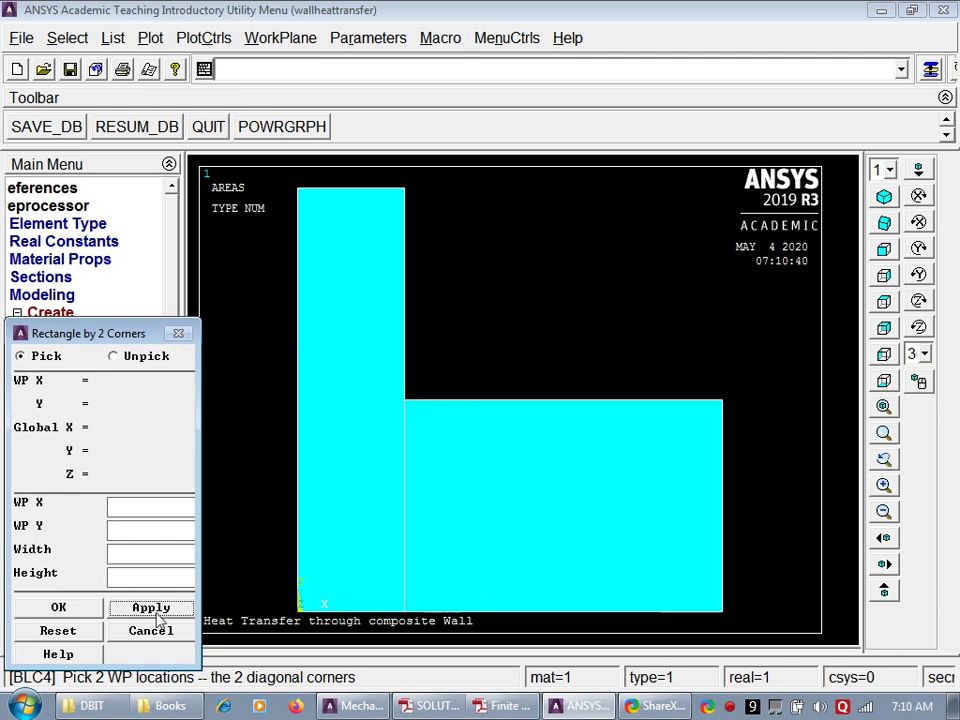
Step: Create the upper middle-layer rectangle at WP X 0.25, WP Y 0.5 with width .75 and height 0.5
{"action": "left_click", "coordinate": [130, 505]}
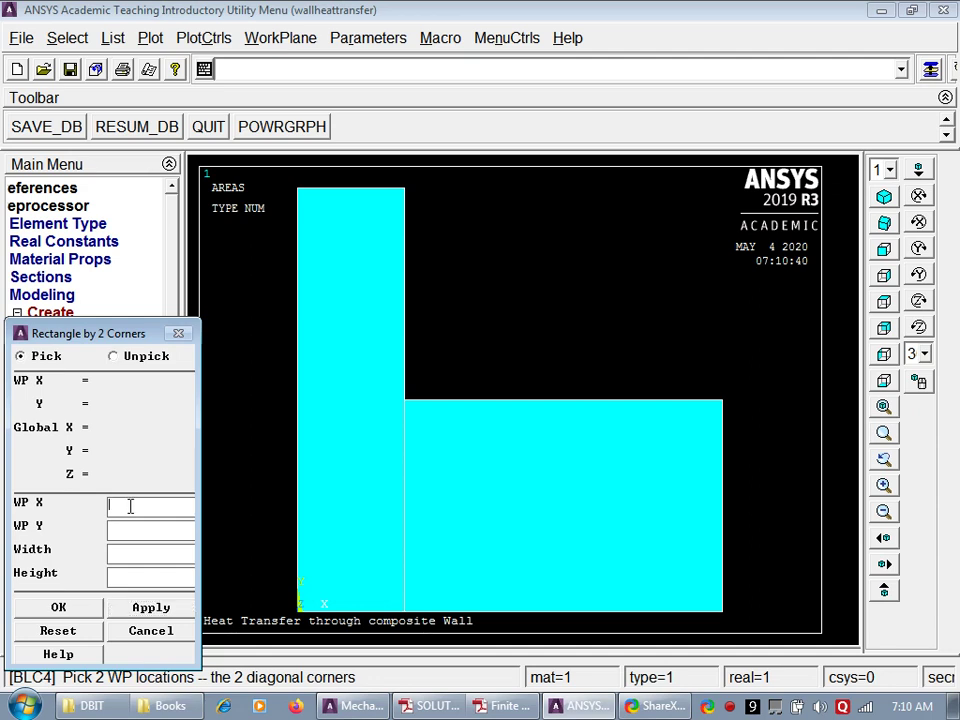
{"action": "type", "text": "0.25"}
{"action": "left_click", "coordinate": [130, 529]}
{"action": "type", "text": "0.5"}
{"action": "left_click", "coordinate": [150, 553]}
{"action": "type", "text": "-75"}
{"action": "key", "text": "Tab"}
{"action": "type", "text": "0.5"}
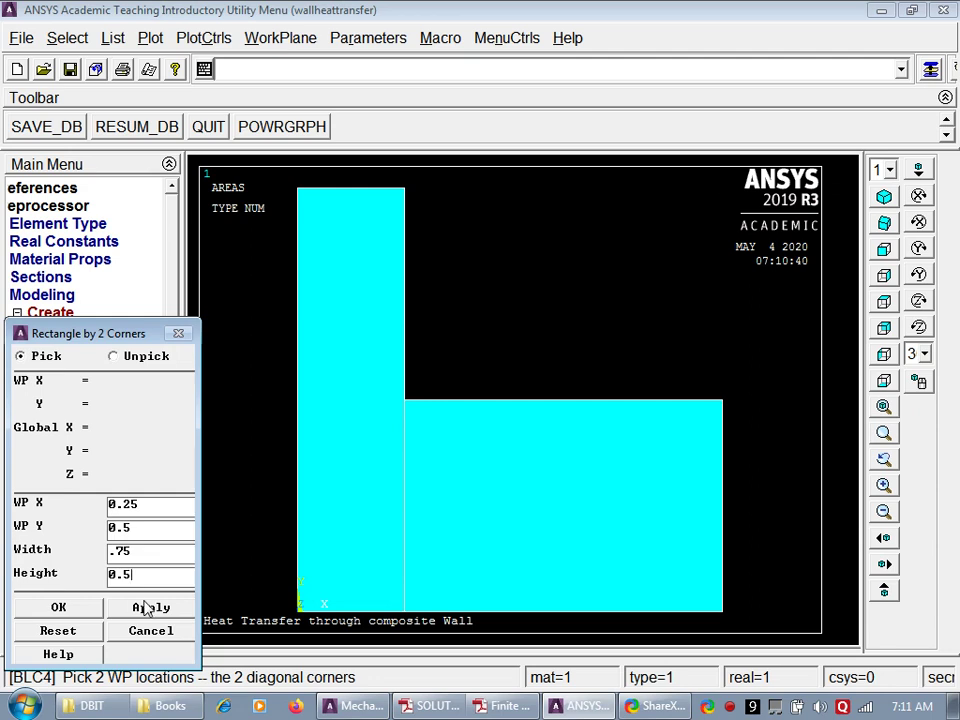
{"action": "left_click", "coordinate": [148, 607]}
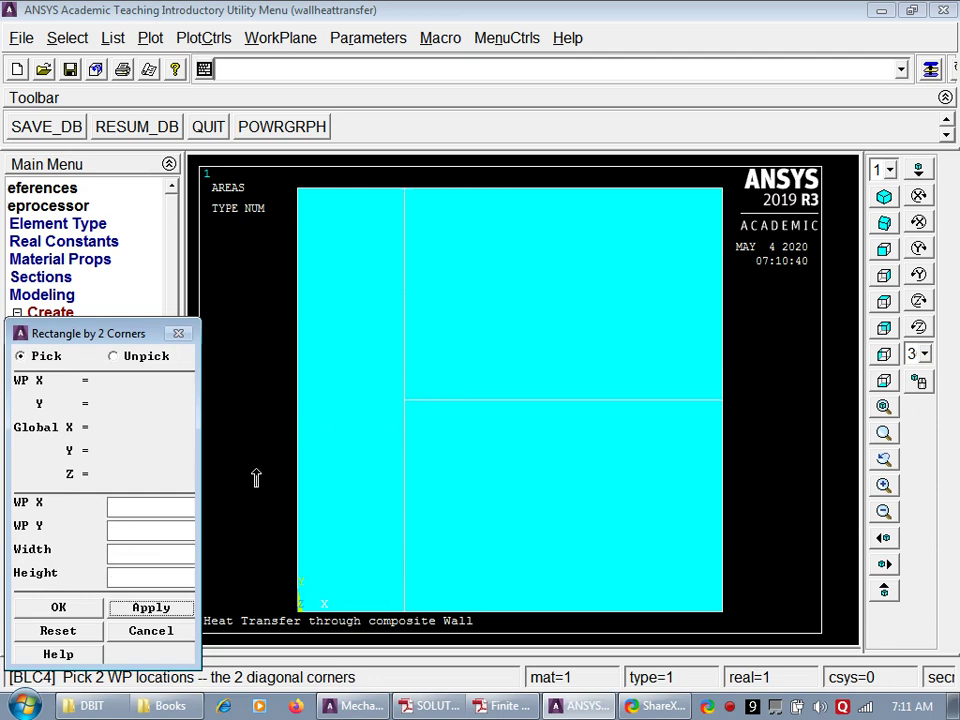
Step: Create the last wall layer at WP X 1, WP Y 0 with width 0.5 and height 1, checking the figure in the solutions manual PDF
{"action": "left_click", "coordinate": [140, 505]}
{"action": "type", "text": "1"}
{"action": "key", "text": "Tab"}
{"action": "type", "text": "0"}
{"action": "key", "text": "Tab"}
{"action": "type", "text": "0.5"}
{"action": "key", "text": "Tab"}
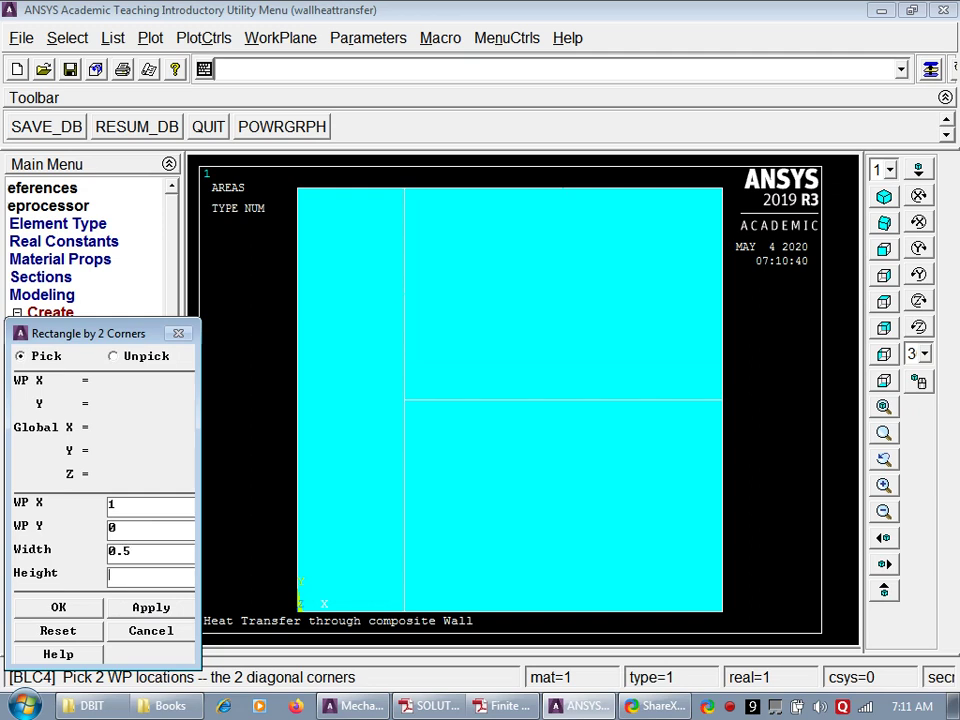
{"action": "type", "text": "1"}
{"action": "left_click", "coordinate": [440, 706]}
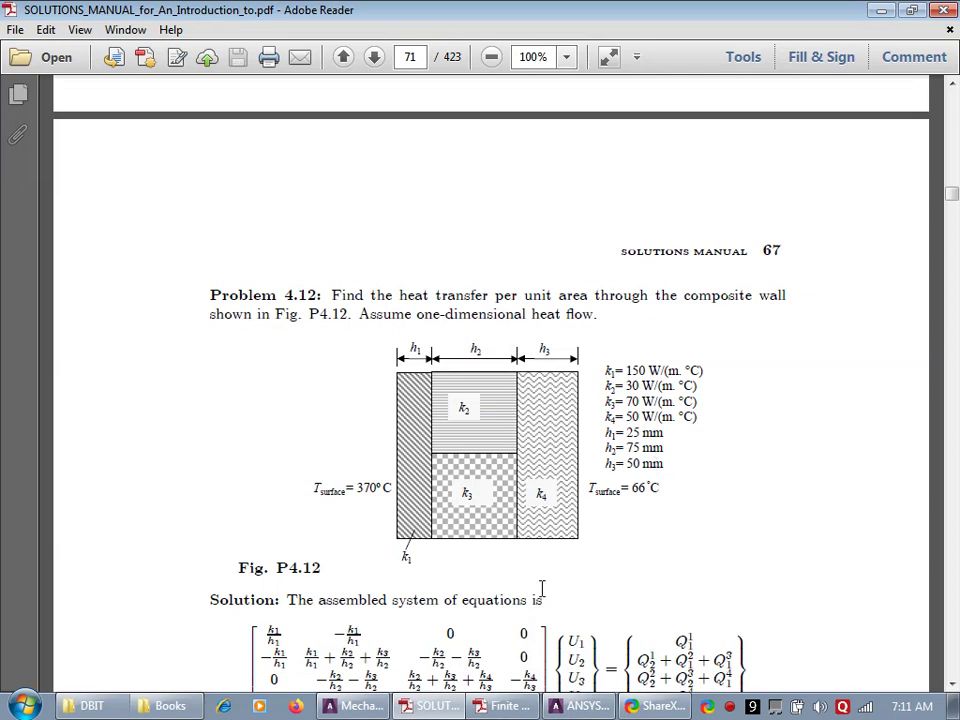
{"action": "left_click", "coordinate": [583, 706]}
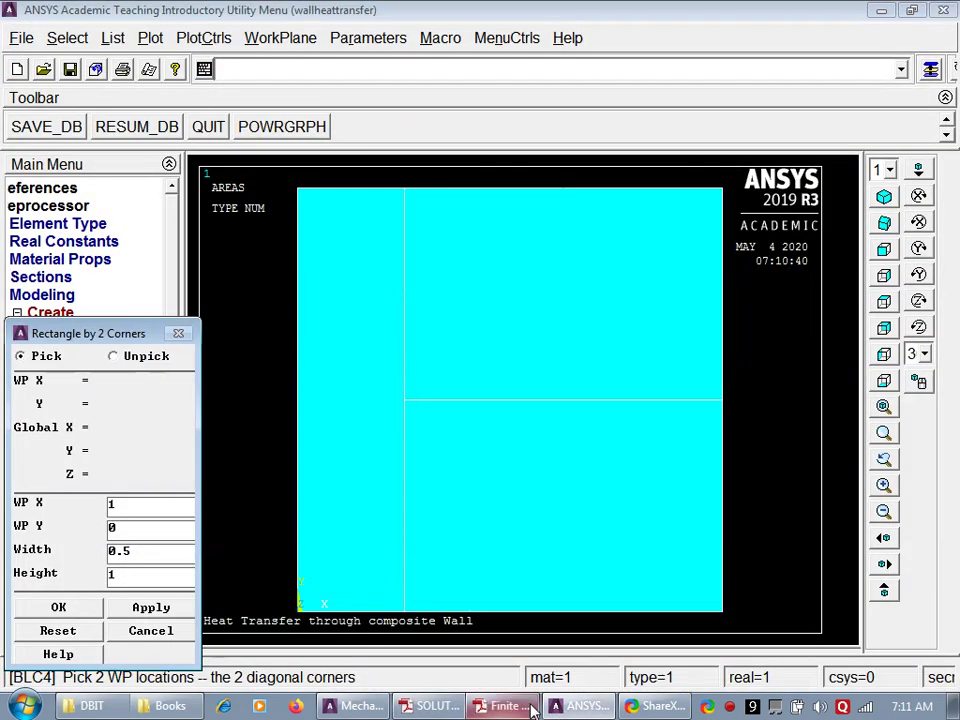
{"action": "left_click", "coordinate": [57, 608]}
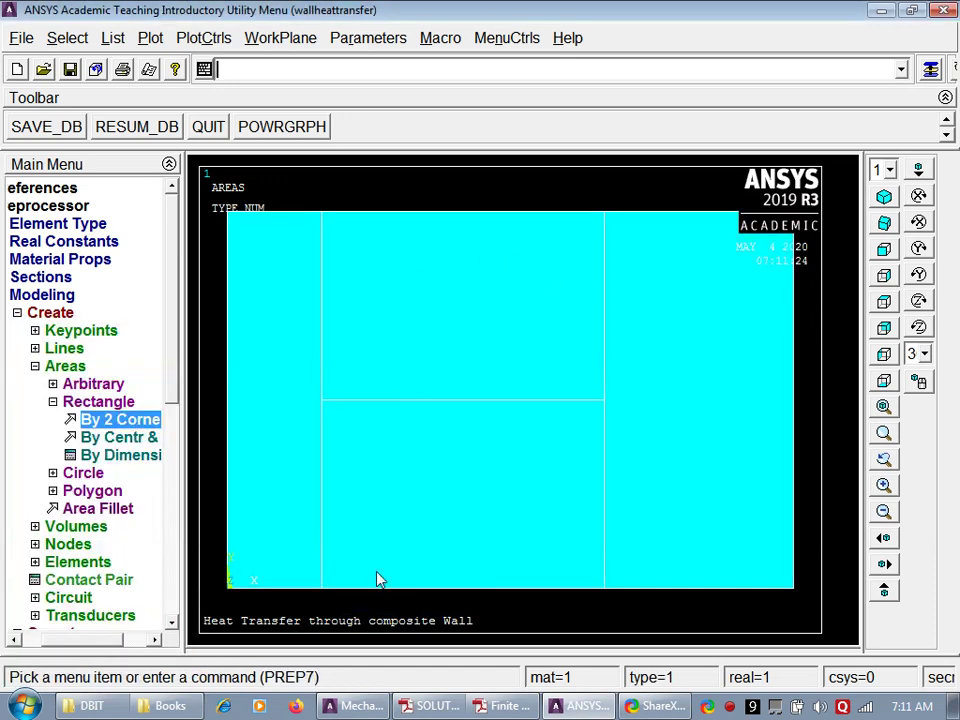
Step: Glue all four wall rectangles together with the Boolean Glue operation for areas
{"action": "left_click", "coordinate": [55, 313]}
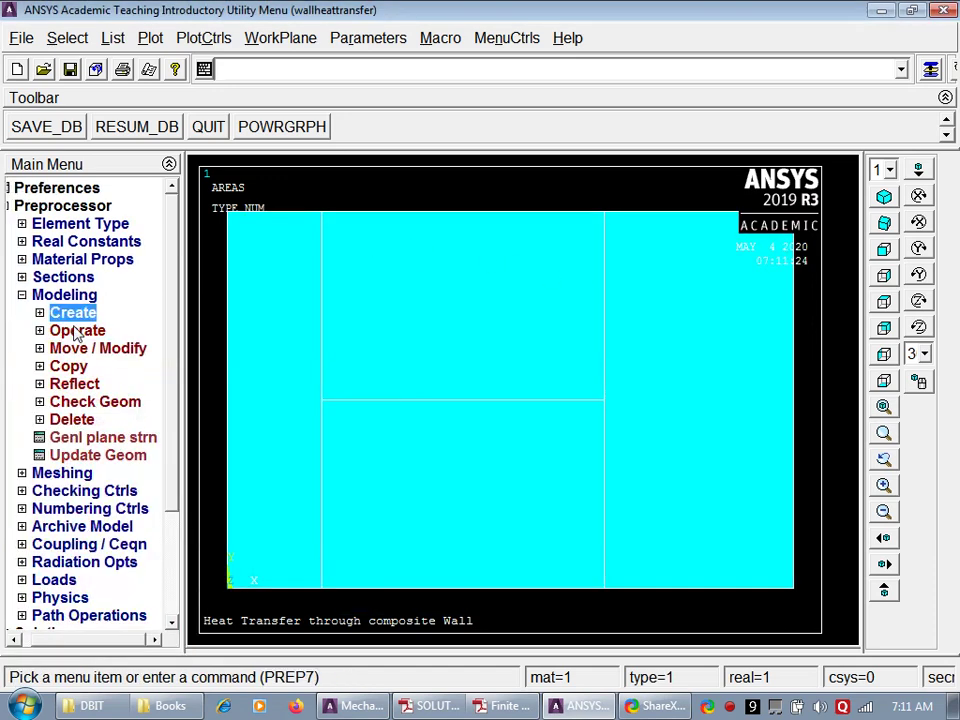
{"action": "left_click", "coordinate": [77, 331]}
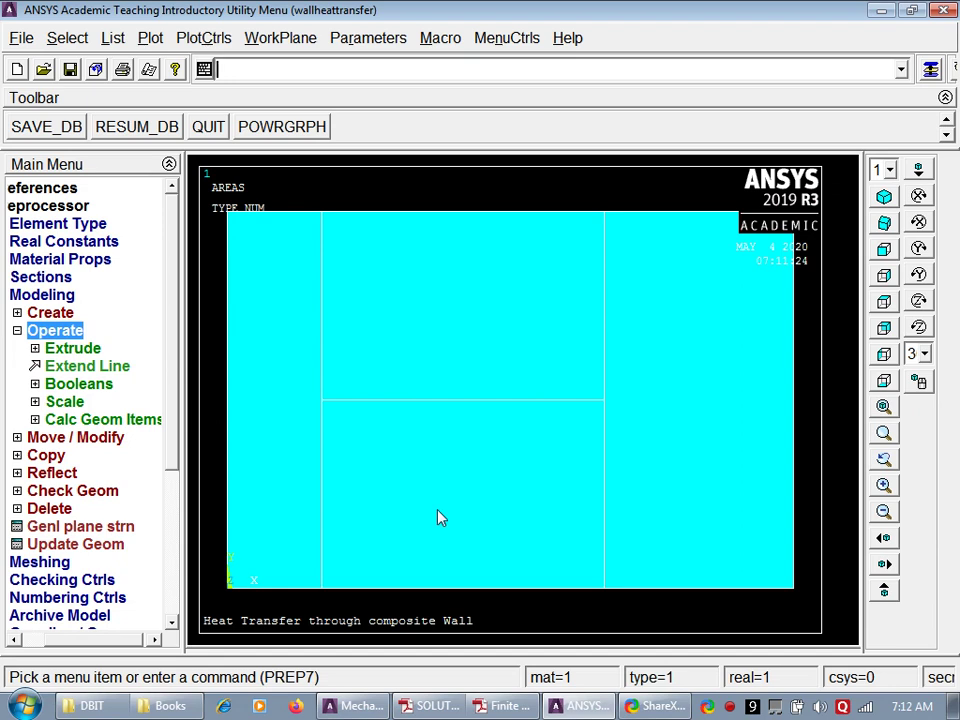
{"action": "left_click", "coordinate": [96, 386]}
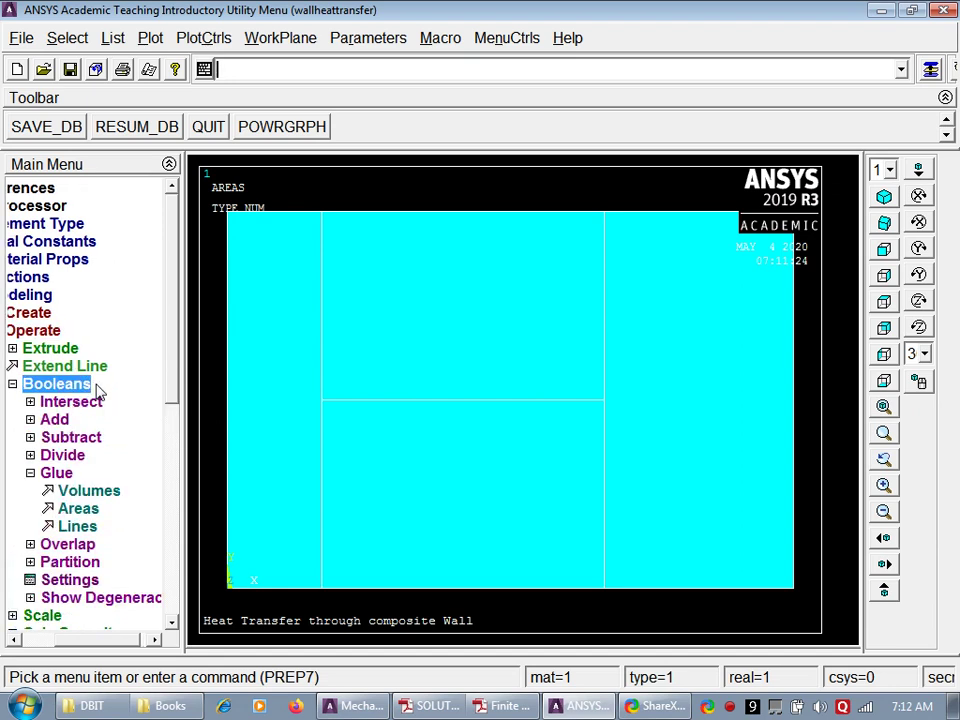
{"action": "left_click", "coordinate": [78, 509]}
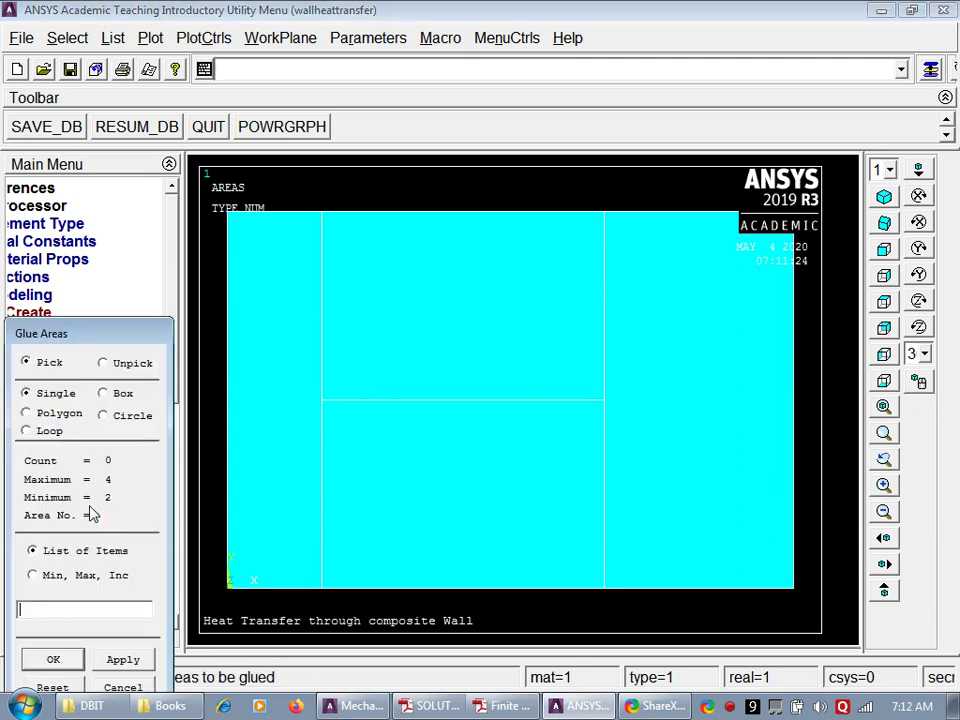
{"action": "left_click", "coordinate": [272, 450]}
{"action": "left_click", "coordinate": [407, 383]}
{"action": "left_click", "coordinate": [680, 450]}
{"action": "left_click", "coordinate": [429, 542]}
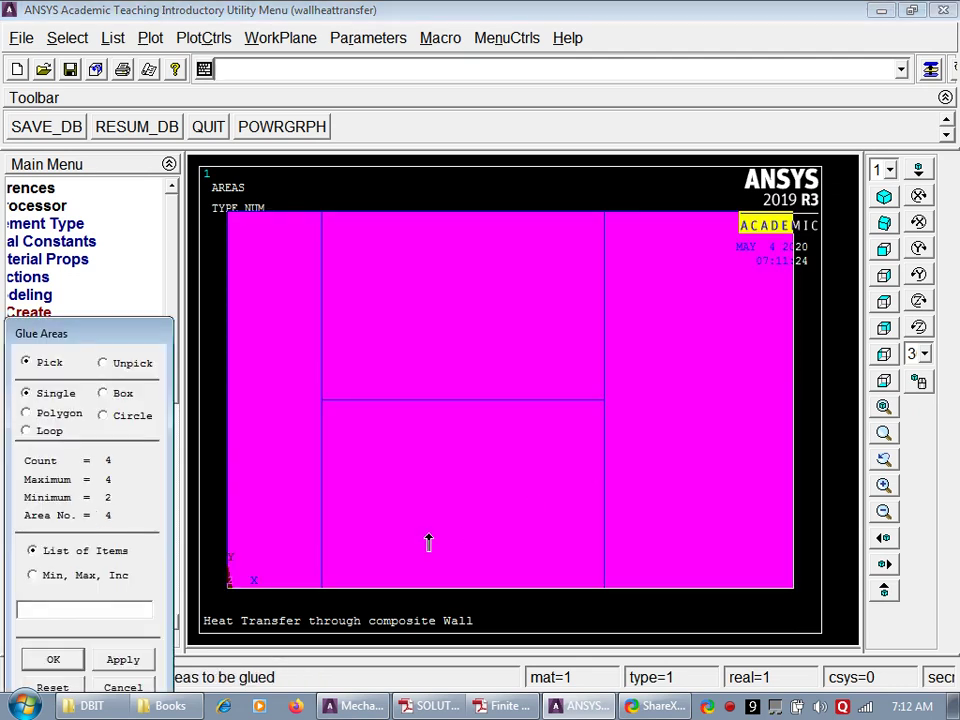
{"action": "left_click", "coordinate": [53, 659]}
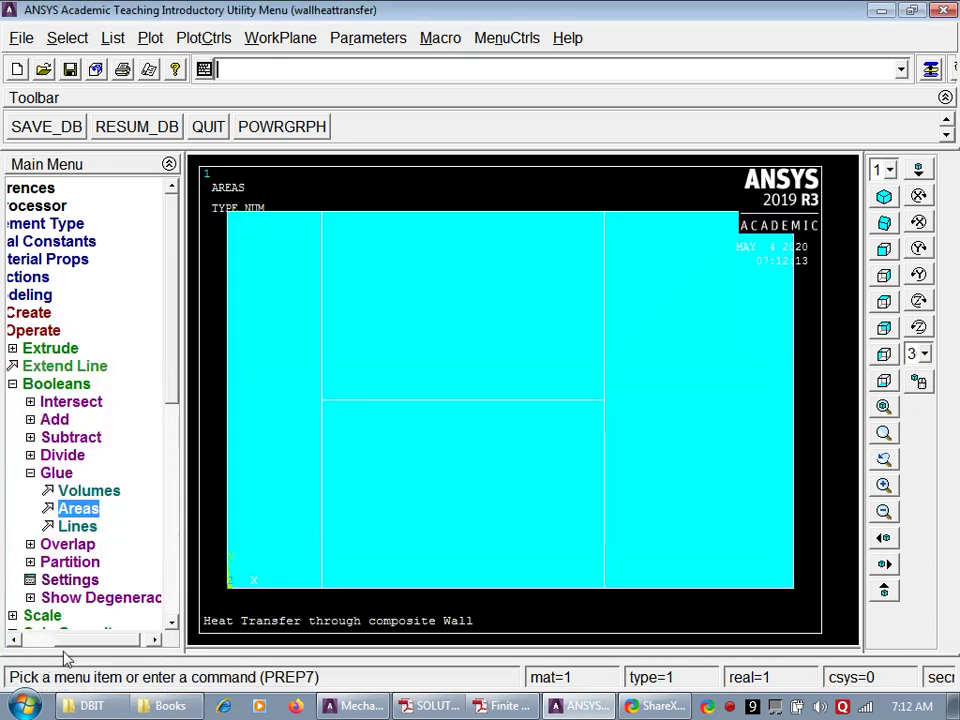
Step: Set the element edge length on all areas to 0.025
{"action": "left_click", "coordinate": [64, 388]}
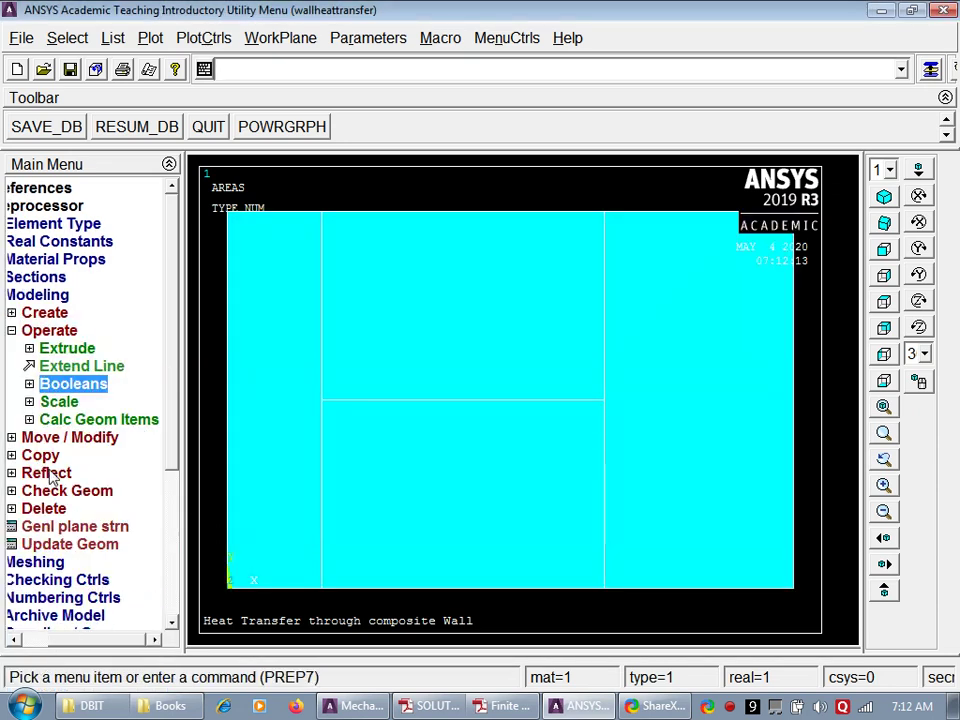
{"action": "left_click", "coordinate": [35, 562]}
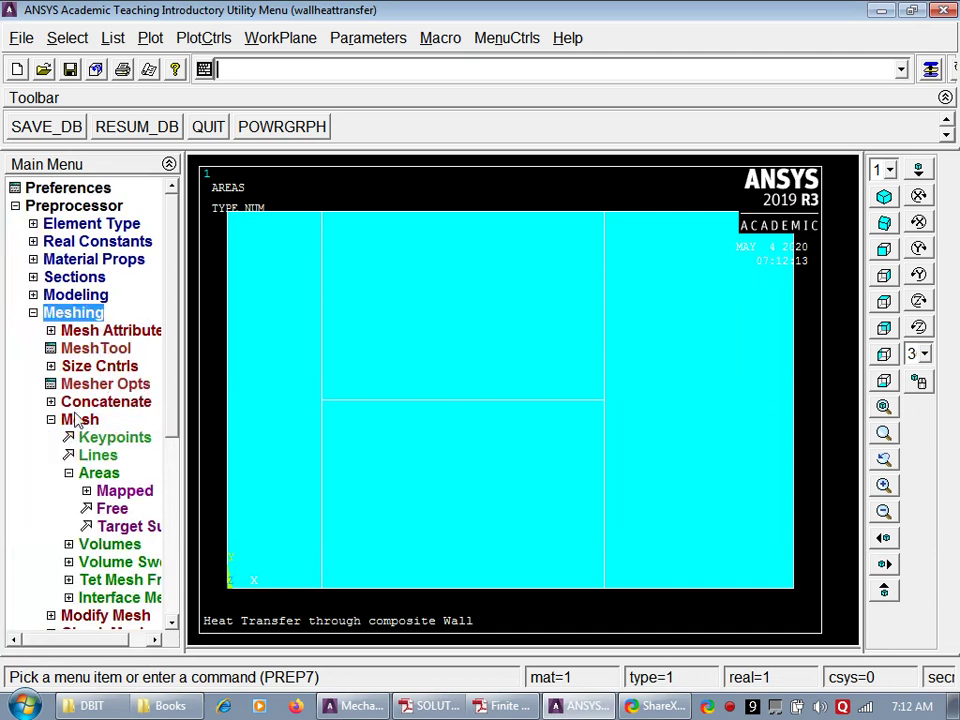
{"action": "left_click", "coordinate": [88, 368]}
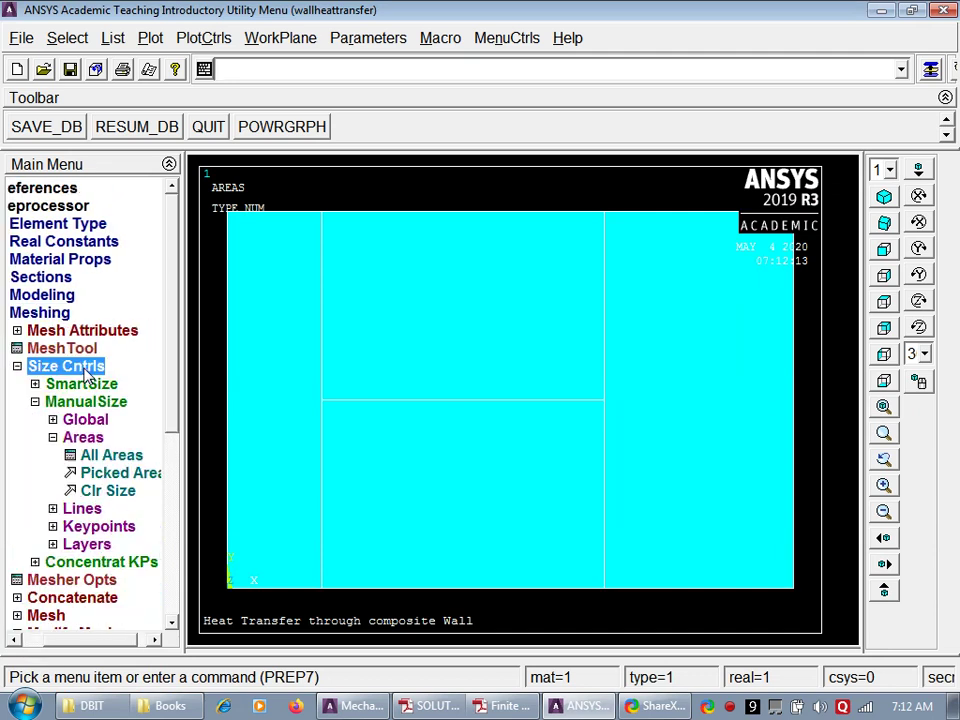
{"action": "left_click", "coordinate": [73, 458]}
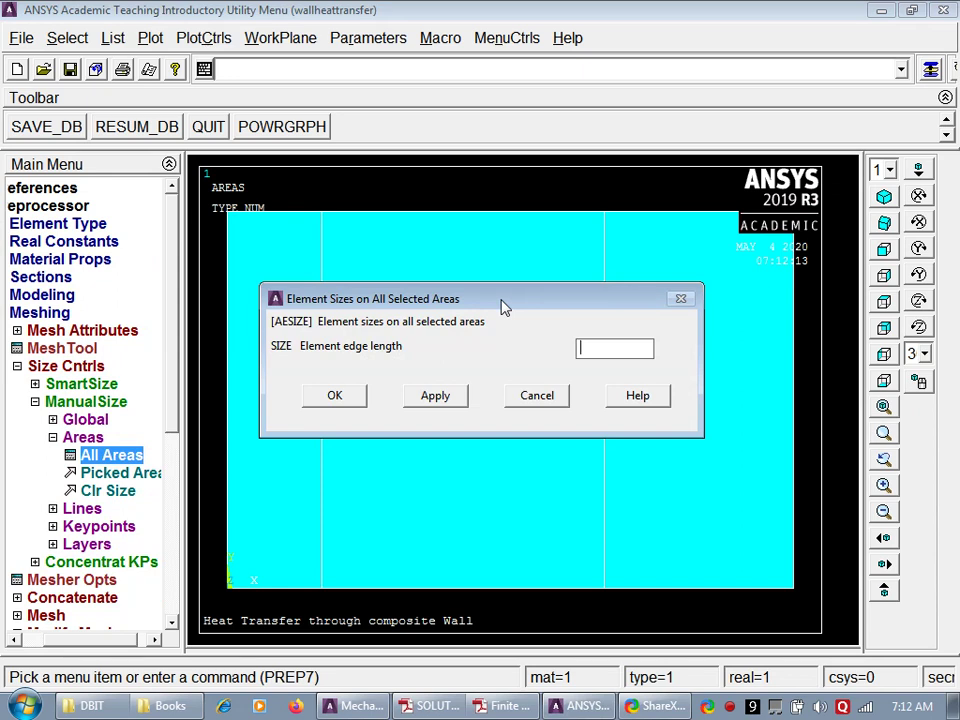
{"action": "type", "text": "0.025"}
{"action": "left_click", "coordinate": [358, 398]}
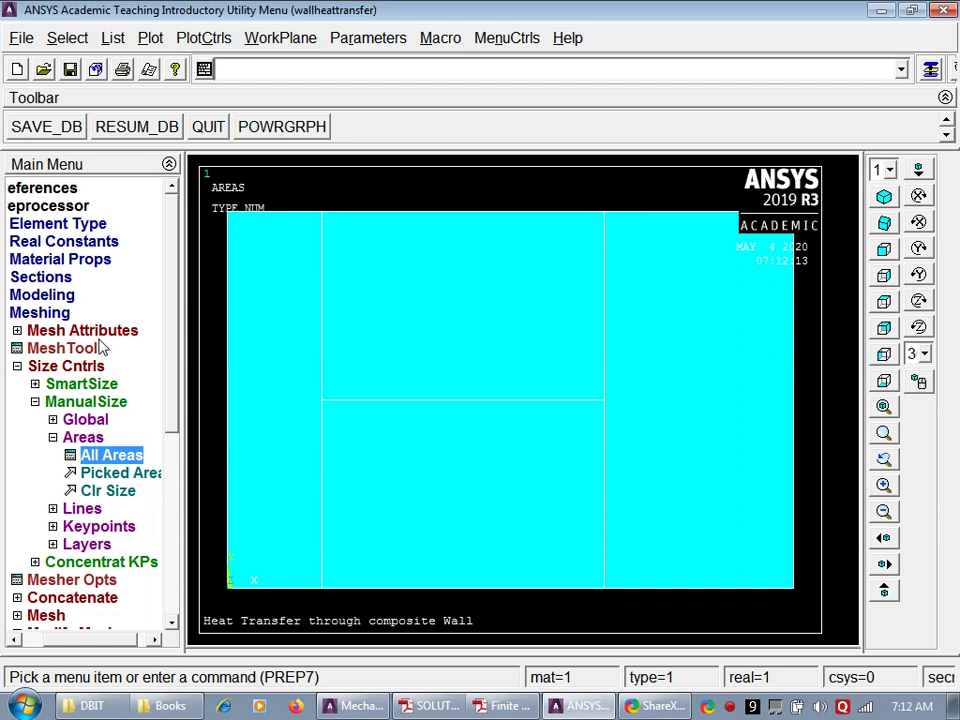
Step: Set the default meshing attributes to material number 1 with element type PLANE55
{"action": "left_click", "coordinate": [84, 330]}
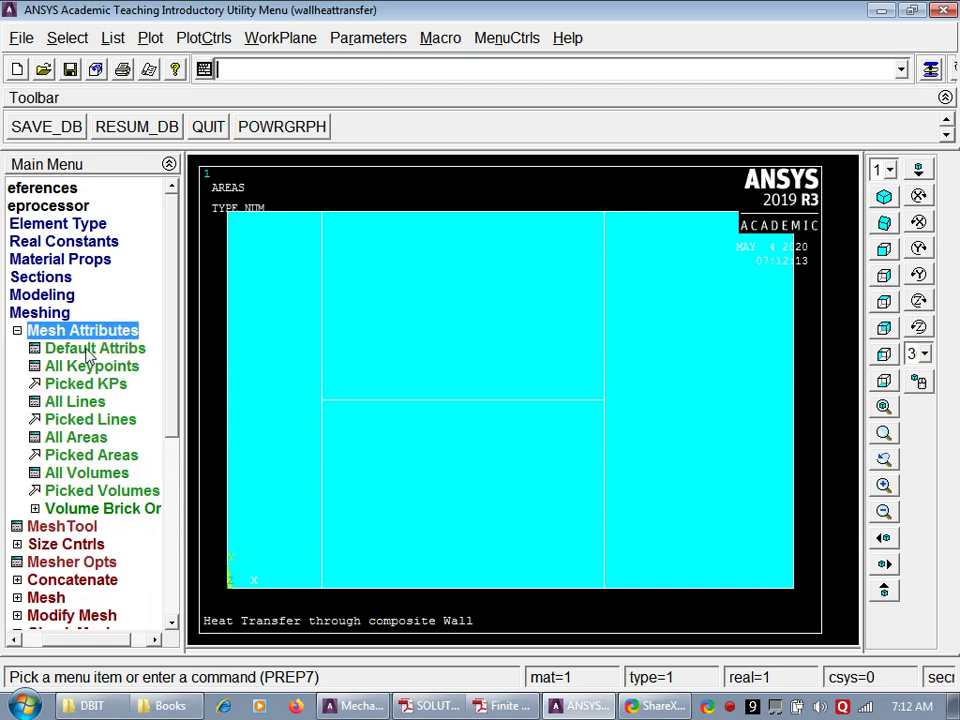
{"action": "left_click", "coordinate": [90, 350]}
{"action": "left_click", "coordinate": [626, 280]}
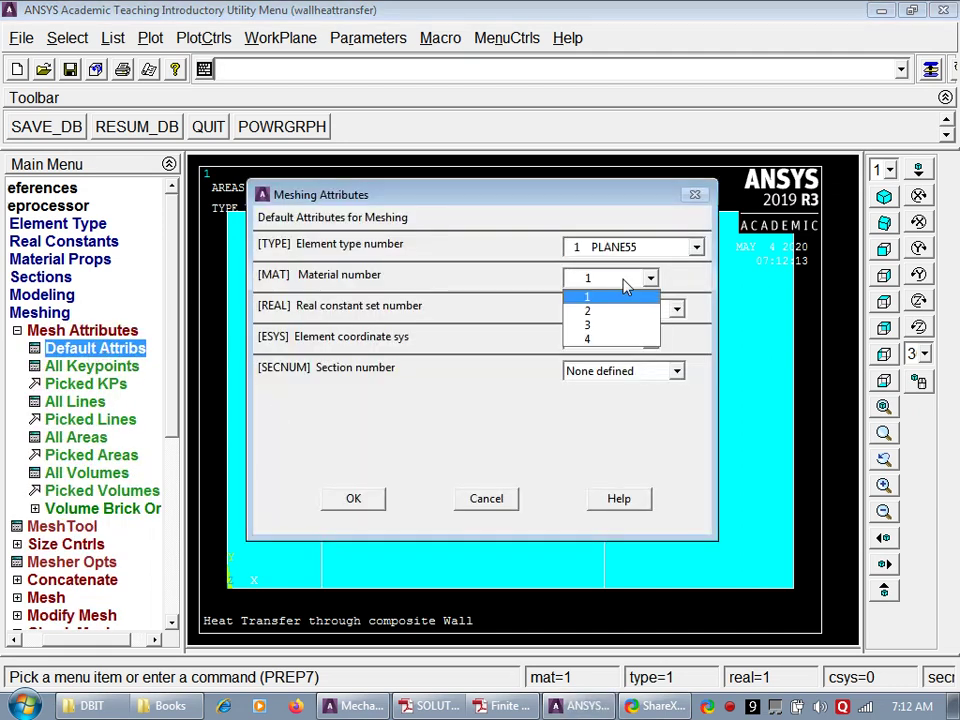
{"action": "left_click", "coordinate": [622, 296]}
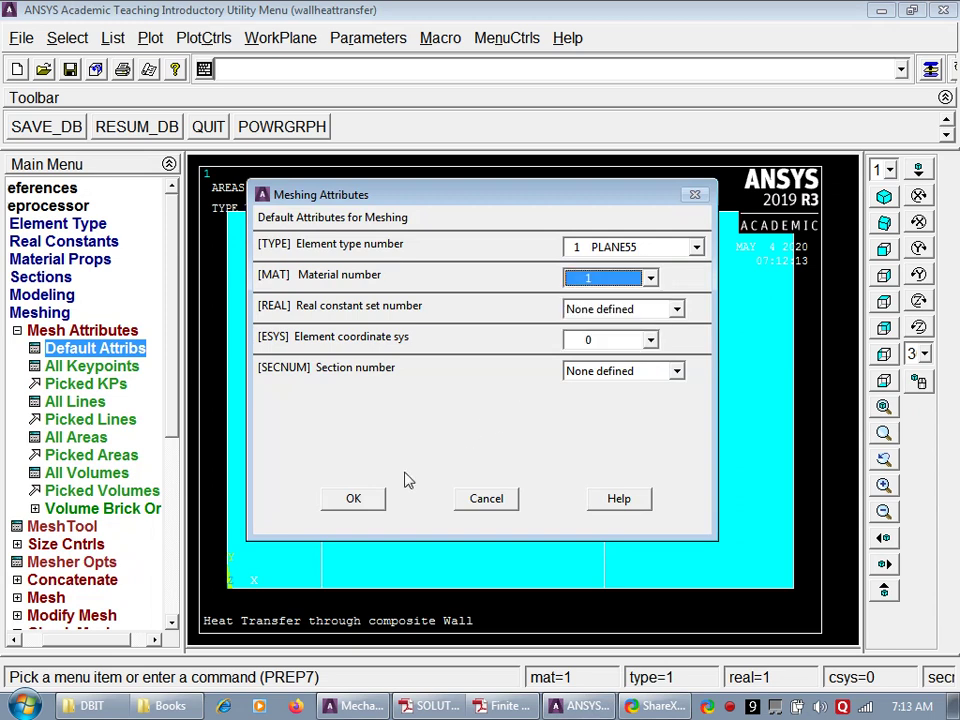
{"action": "left_click", "coordinate": [353, 497]}
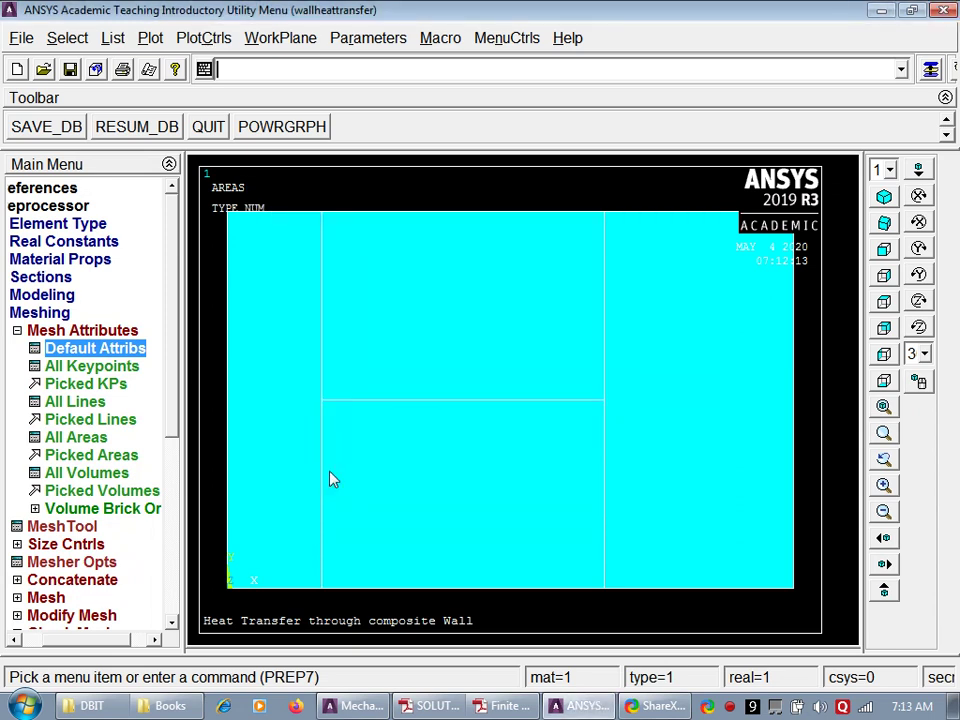
Step: Free-mesh the narrow first wall layer, and replot areas, elements, lines, keypoints and nodes together
{"action": "left_click", "coordinate": [55, 597]}
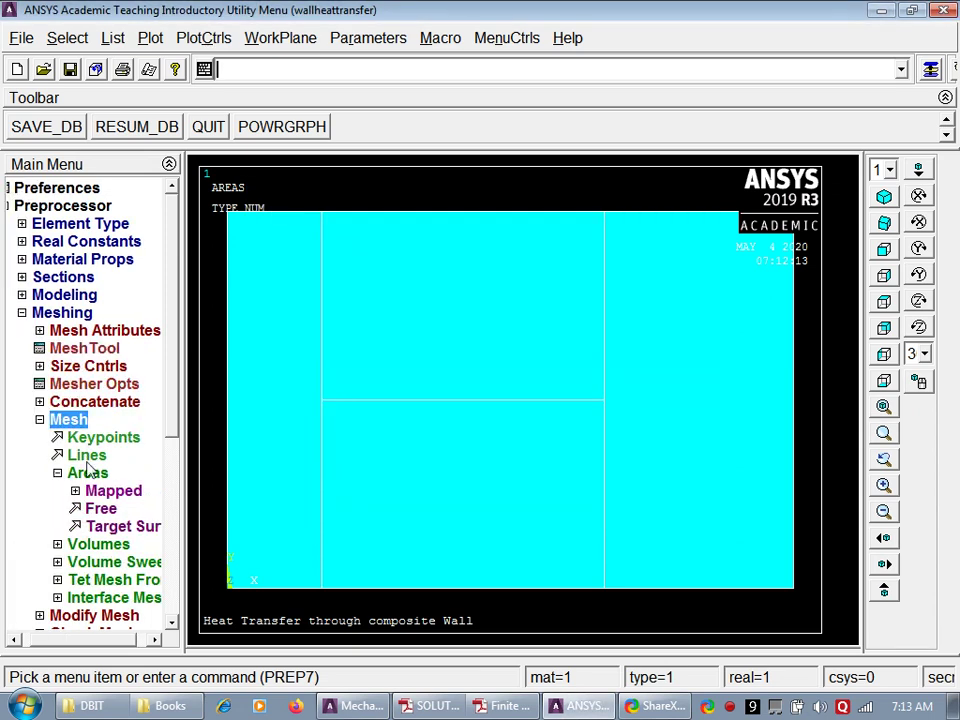
{"action": "left_click", "coordinate": [100, 508]}
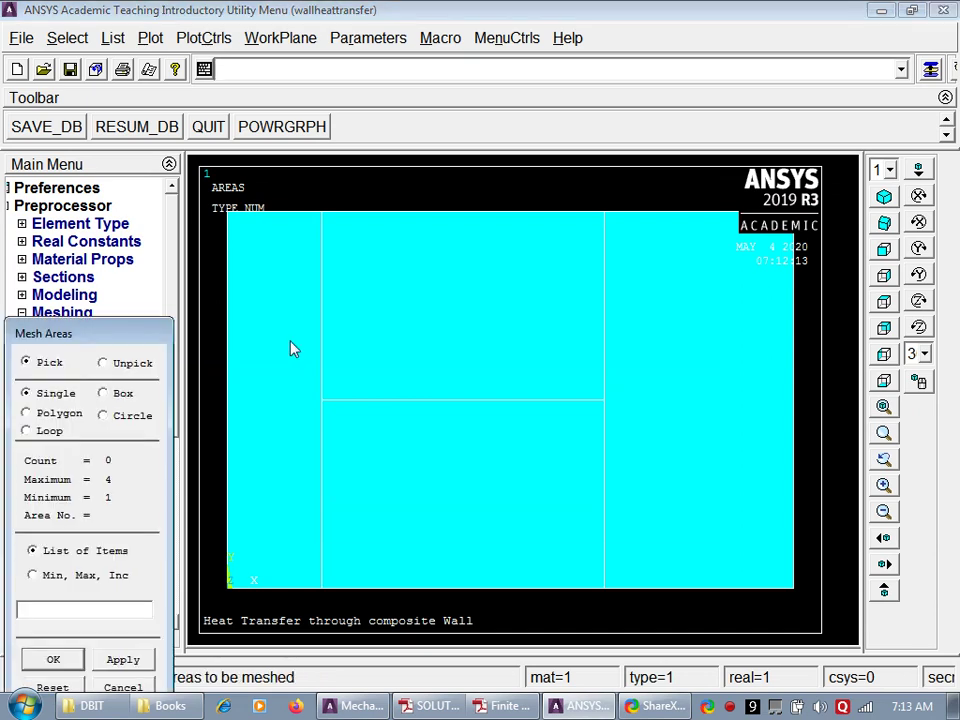
{"action": "left_click", "coordinate": [293, 349]}
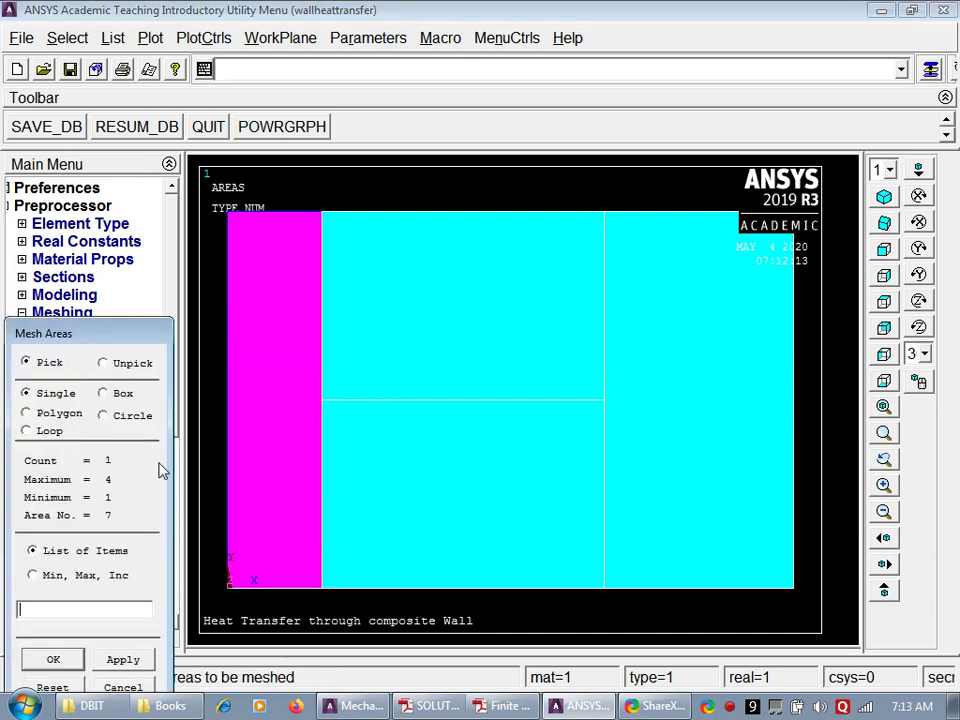
{"action": "left_click", "coordinate": [66, 660]}
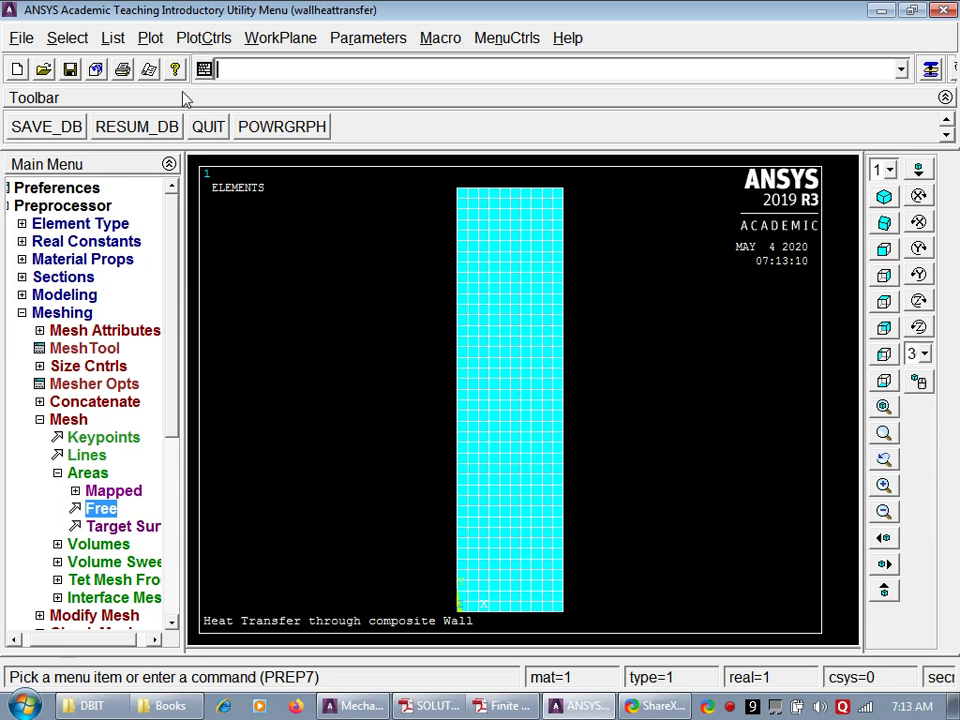
{"action": "left_click", "coordinate": [199, 40]}
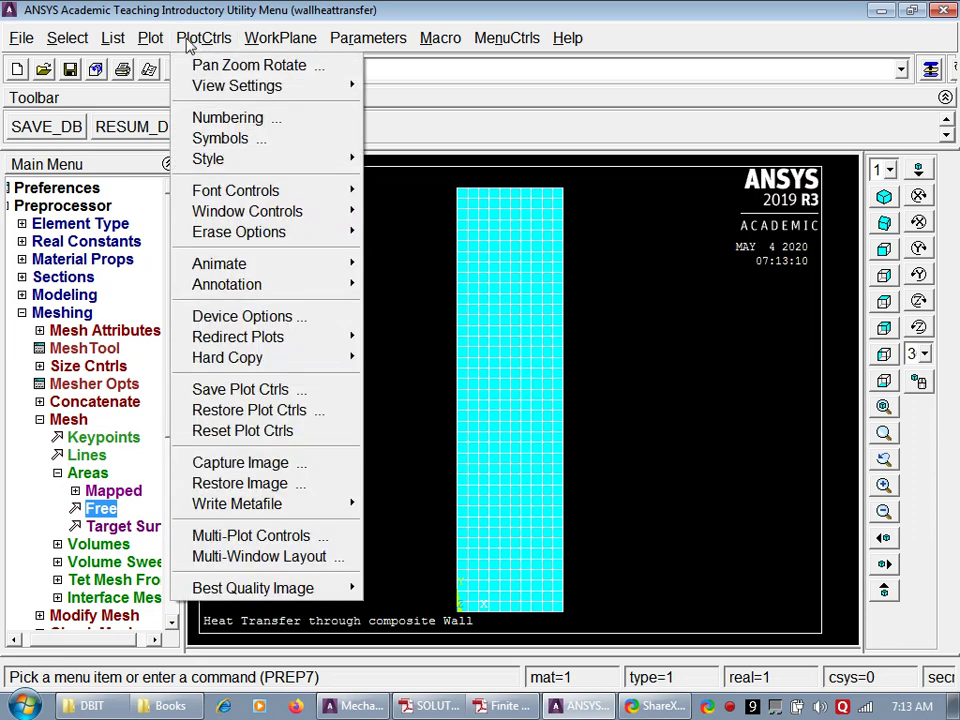
{"action": "mouse_move", "coordinate": [150, 38]}
{"action": "left_click", "coordinate": [199, 380]}
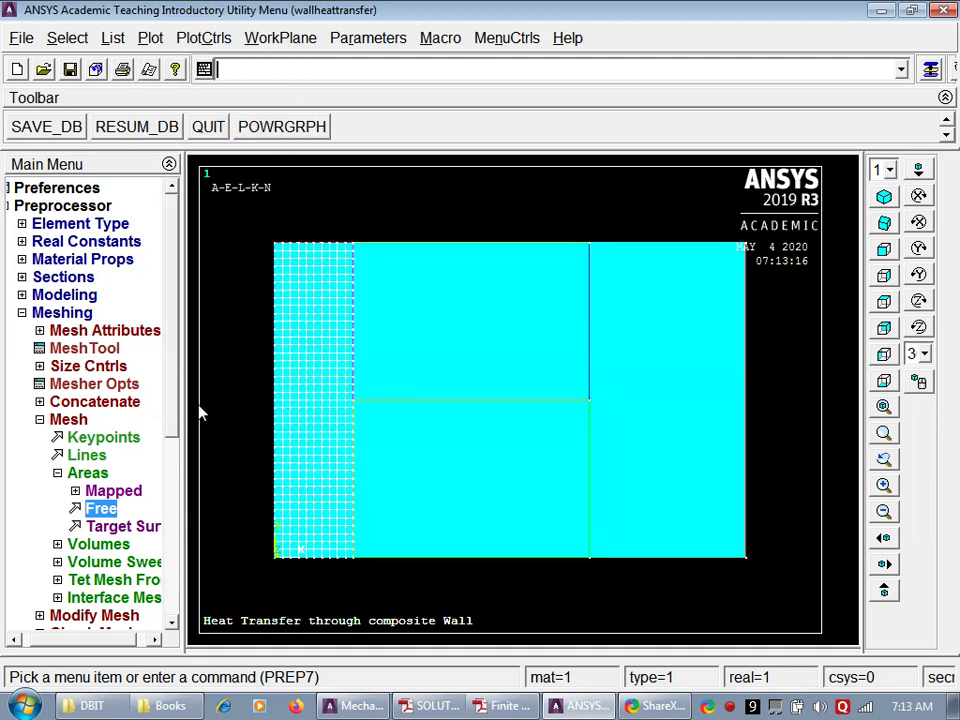
Step: Change the default meshing attributes to material number 2
{"action": "left_click", "coordinate": [75, 331]}
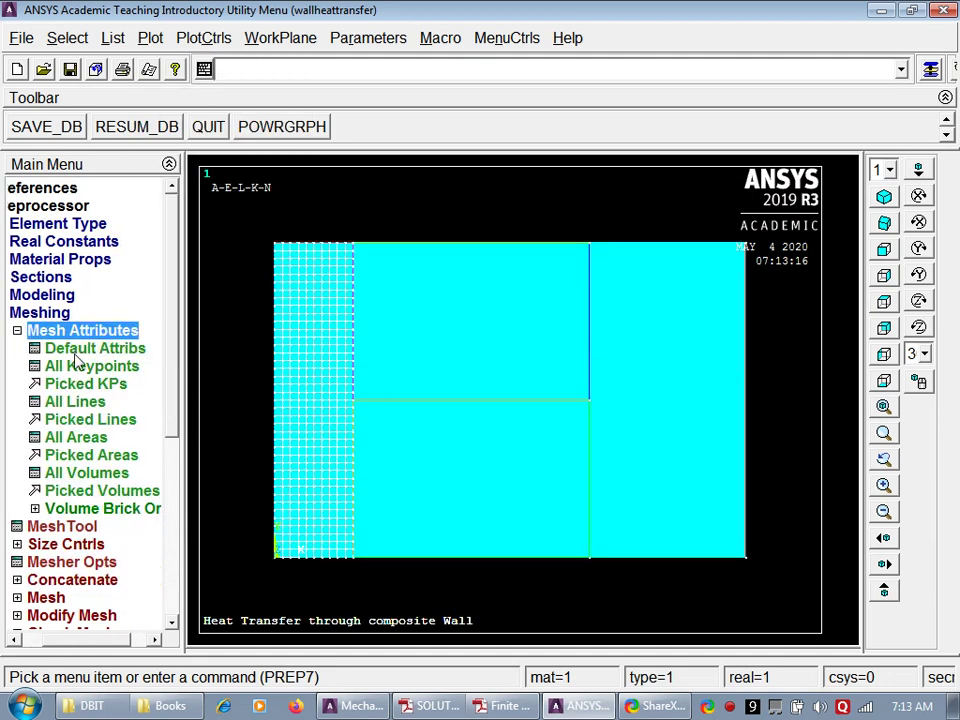
{"action": "left_click", "coordinate": [88, 350]}
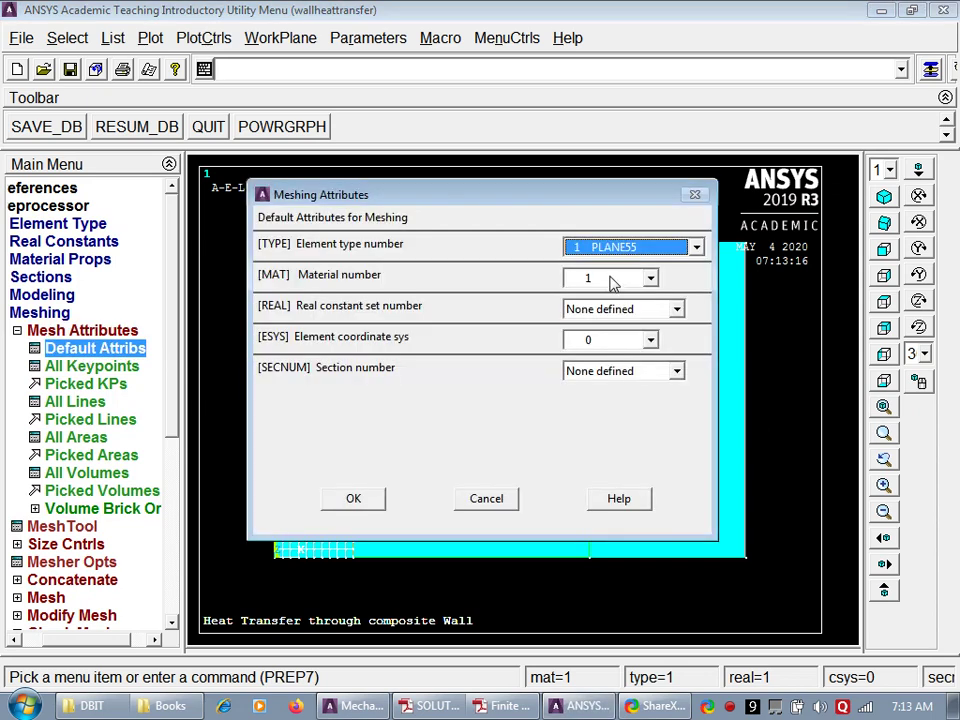
{"action": "left_click", "coordinate": [612, 280]}
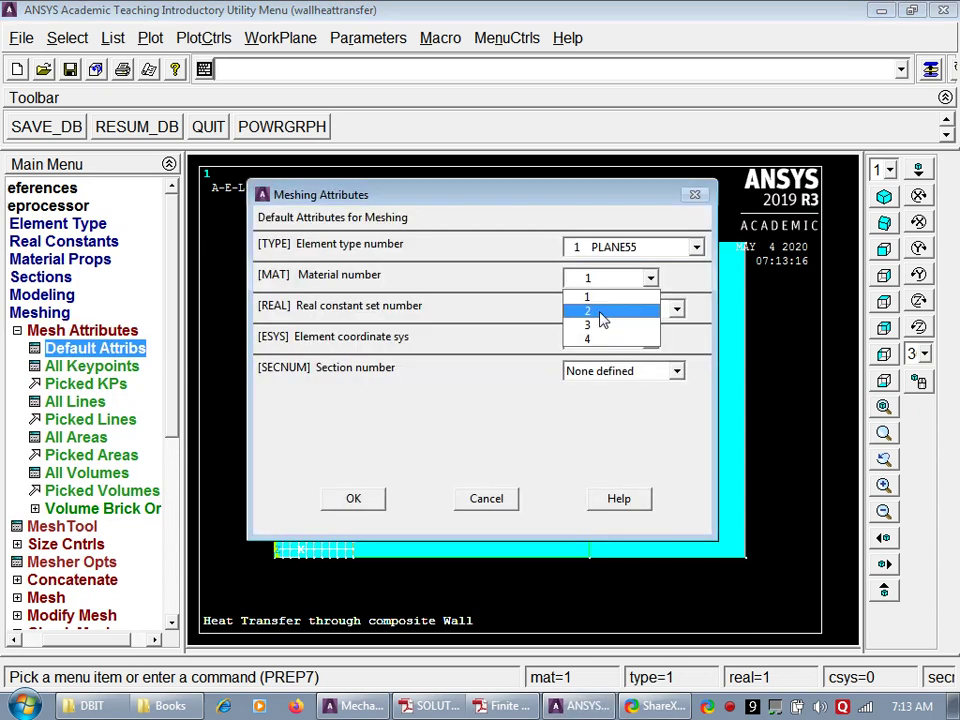
{"action": "left_click", "coordinate": [603, 318]}
{"action": "left_click", "coordinate": [355, 501]}
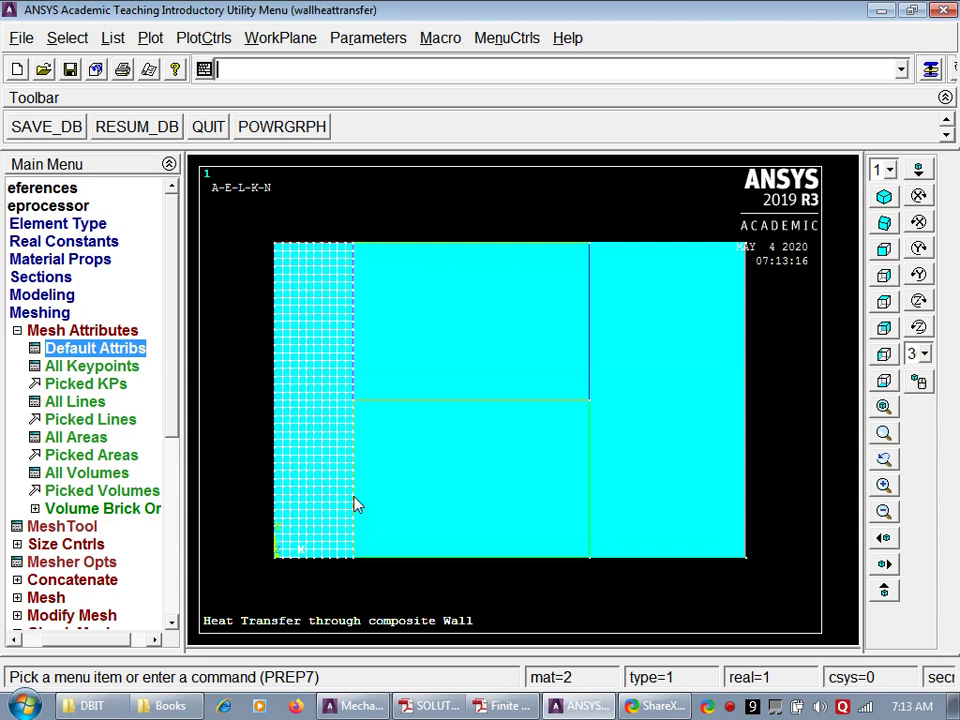
Step: Free-mesh the upper middle-layer area, checking the figure in the solutions manual PDF, and replot all entity types together
{"action": "left_click", "coordinate": [79, 602]}
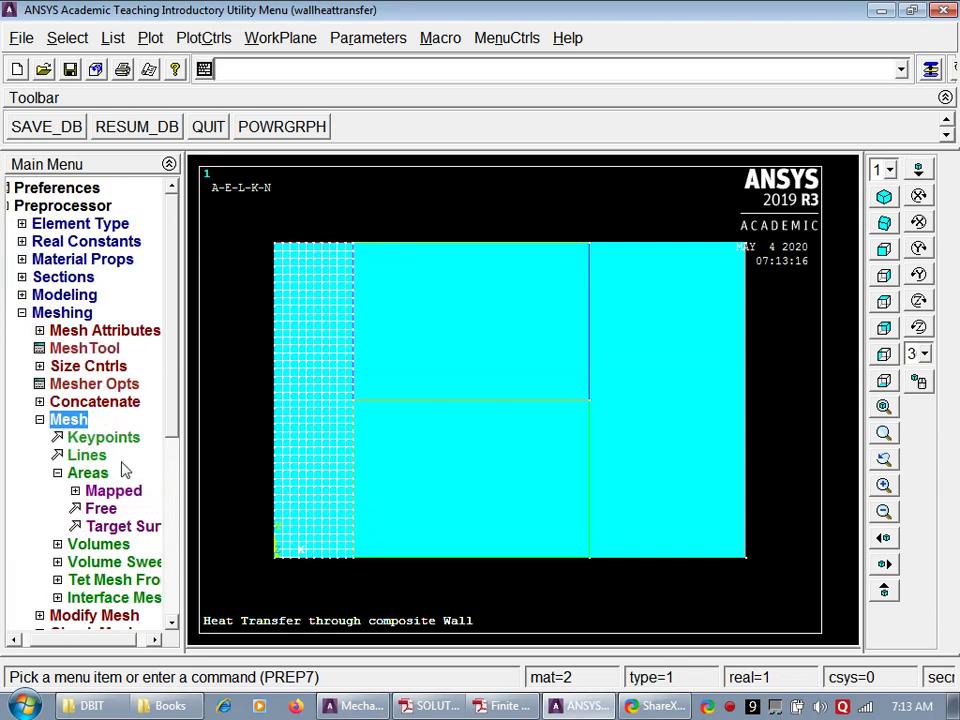
{"action": "left_click", "coordinate": [100, 508]}
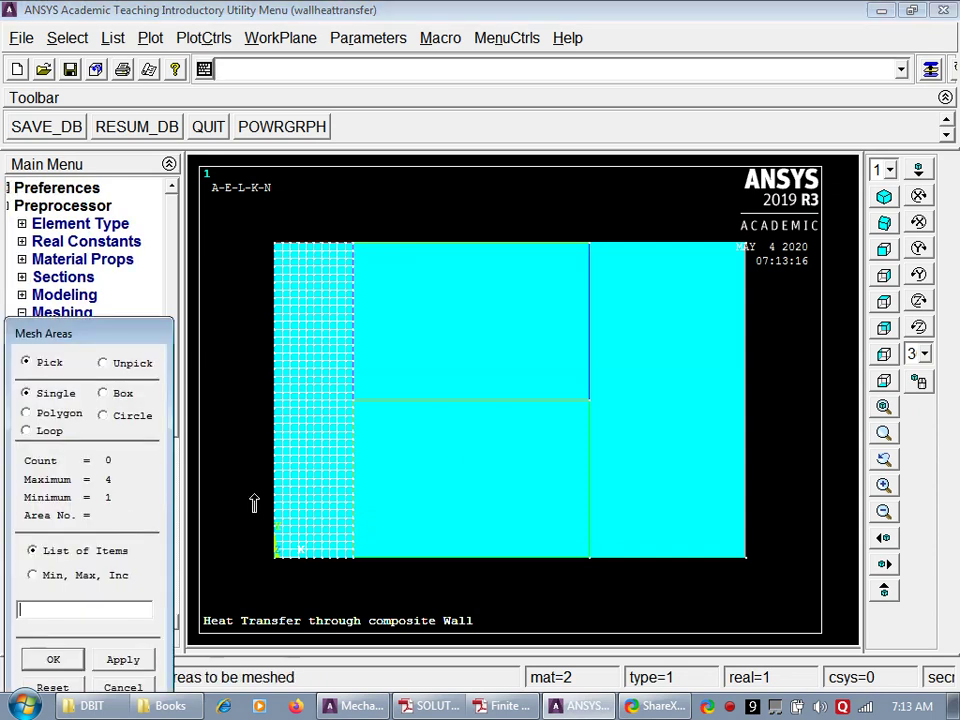
{"action": "left_click", "coordinate": [452, 470]}
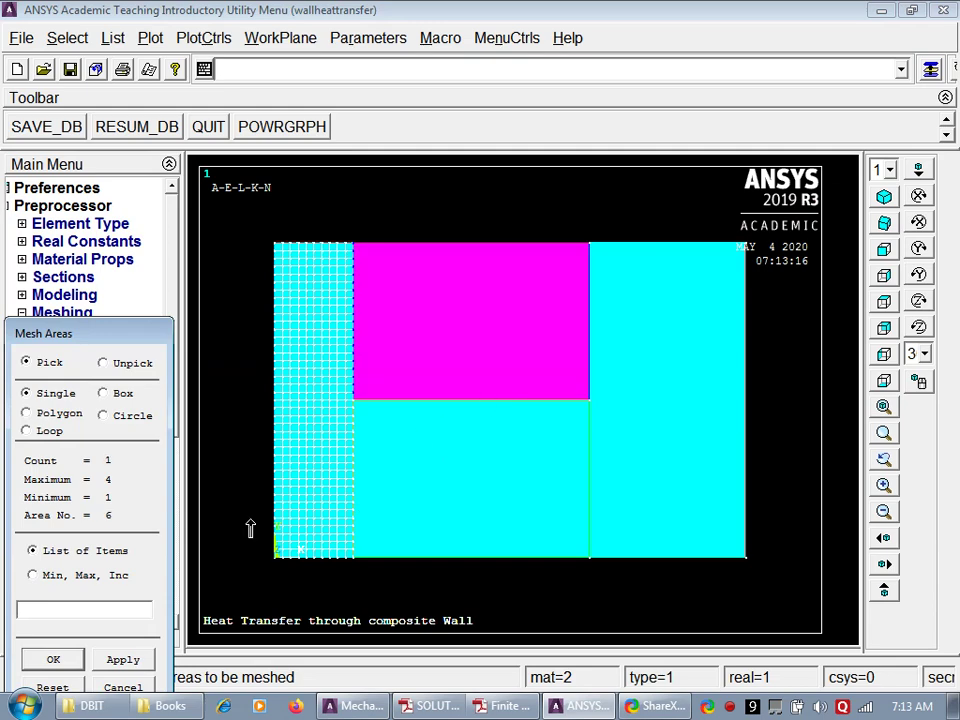
{"action": "left_click", "coordinate": [426, 708]}
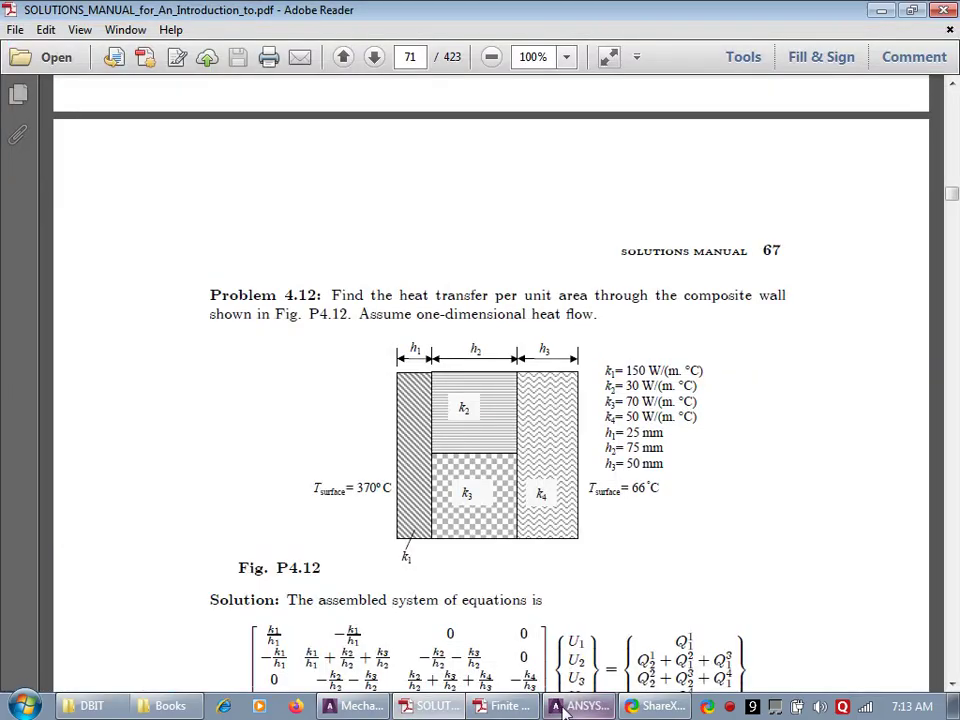
{"action": "left_click", "coordinate": [565, 708]}
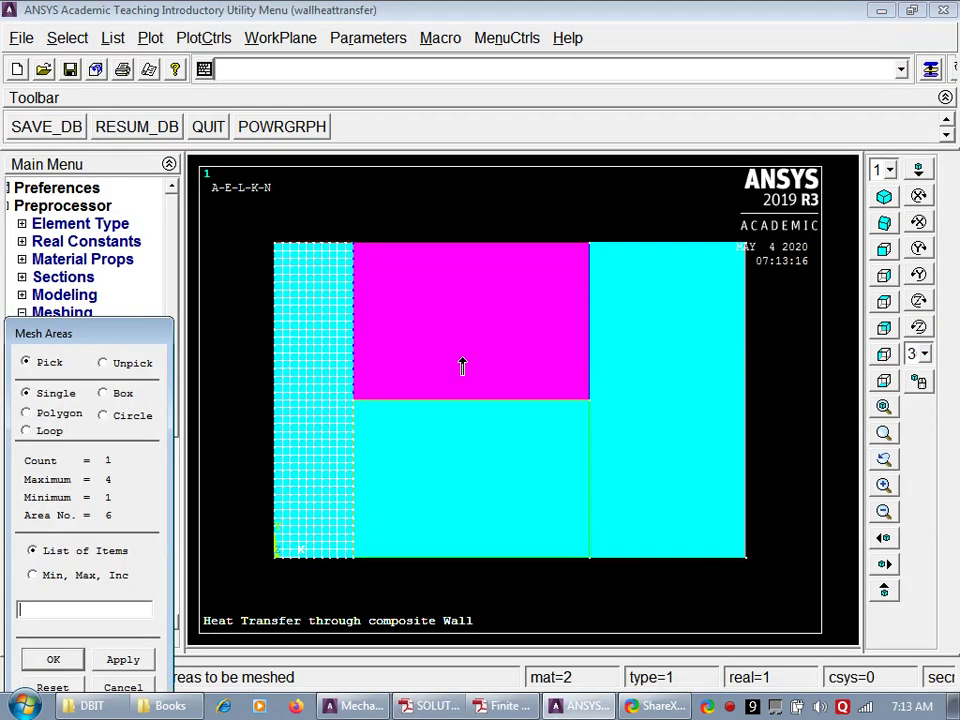
{"action": "left_click", "coordinate": [53, 659]}
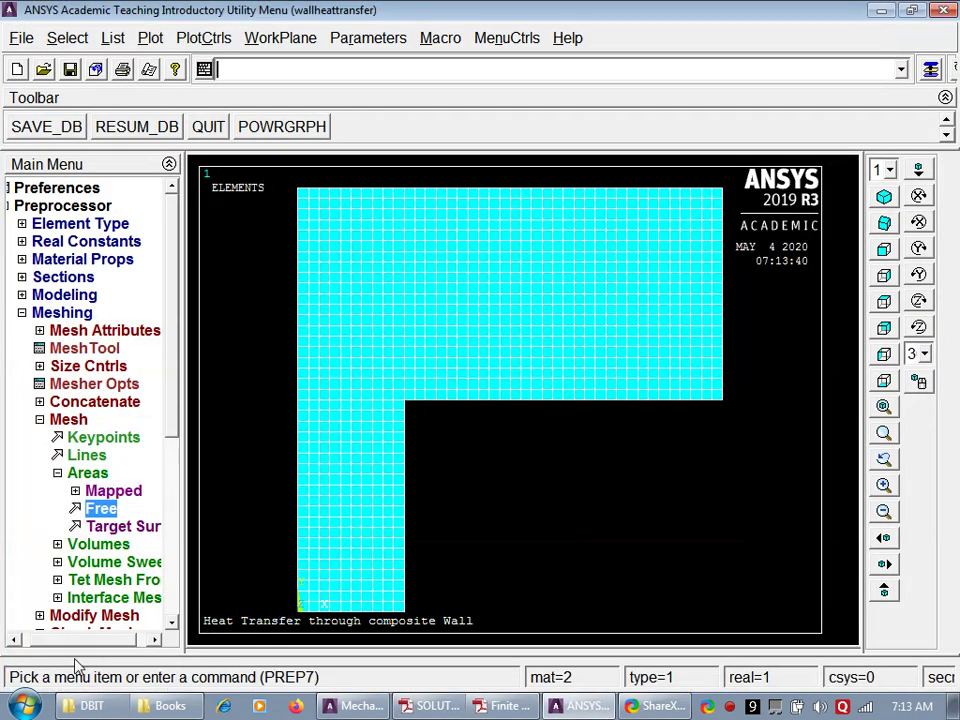
{"action": "left_click", "coordinate": [156, 46]}
{"action": "left_click", "coordinate": [187, 366]}
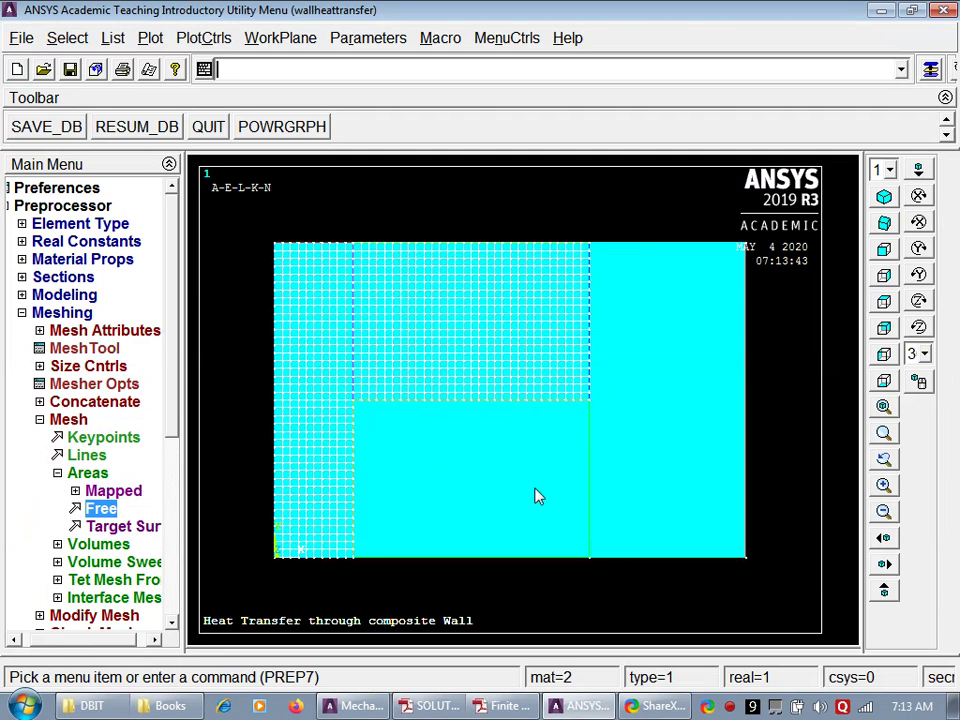
Step: Change the default meshing attributes to material number 3
{"action": "left_click", "coordinate": [75, 333]}
{"action": "left_click", "coordinate": [90, 349]}
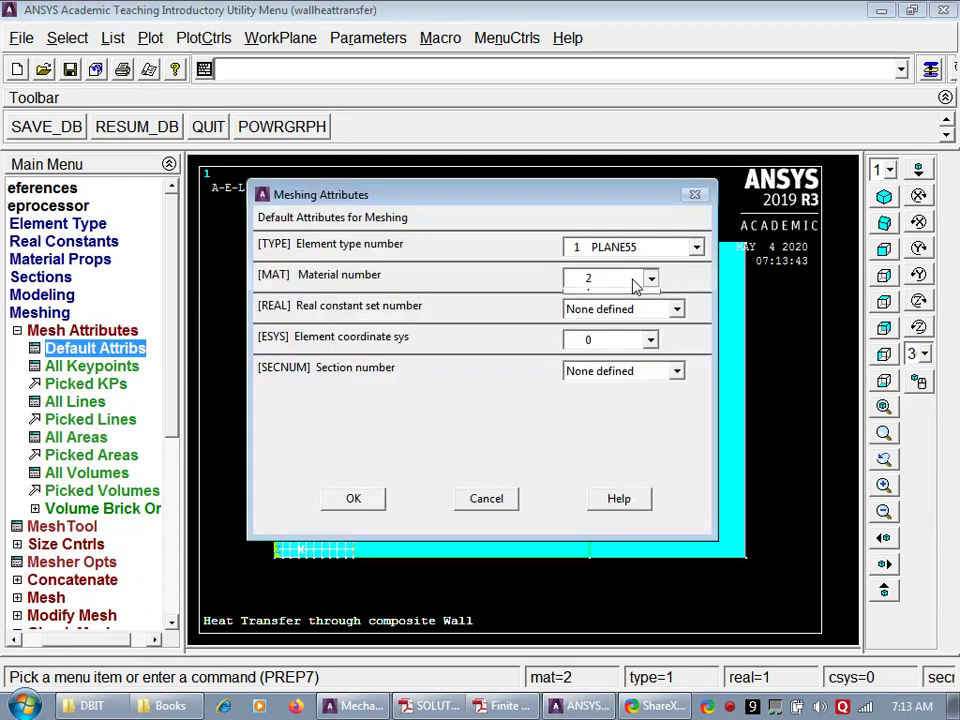
{"action": "left_click", "coordinate": [634, 281]}
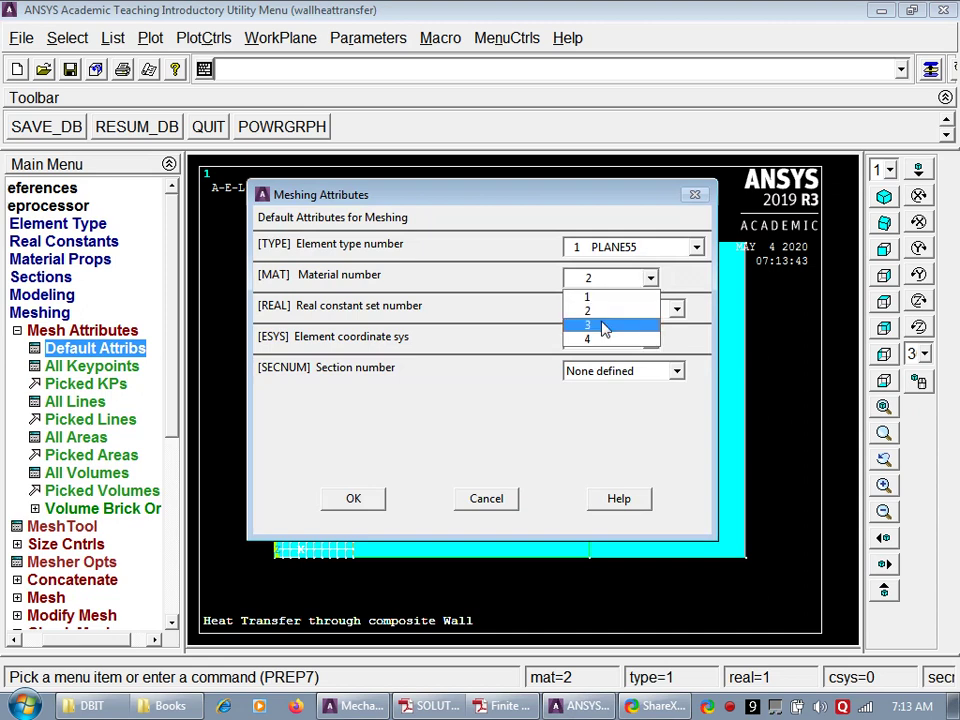
{"action": "left_click", "coordinate": [603, 327]}
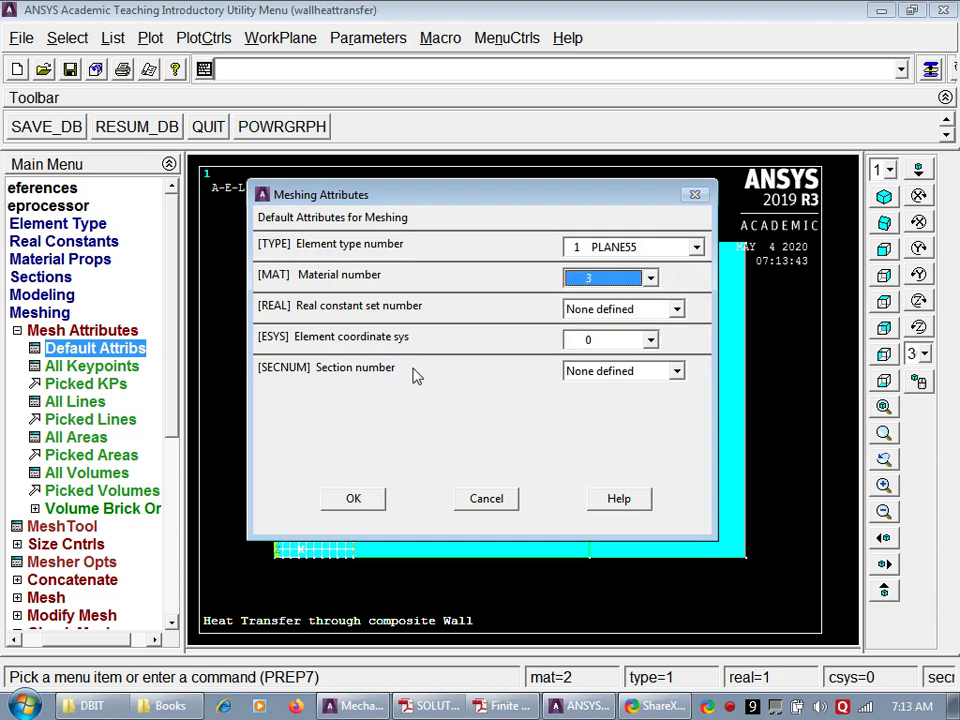
{"action": "left_click", "coordinate": [358, 503]}
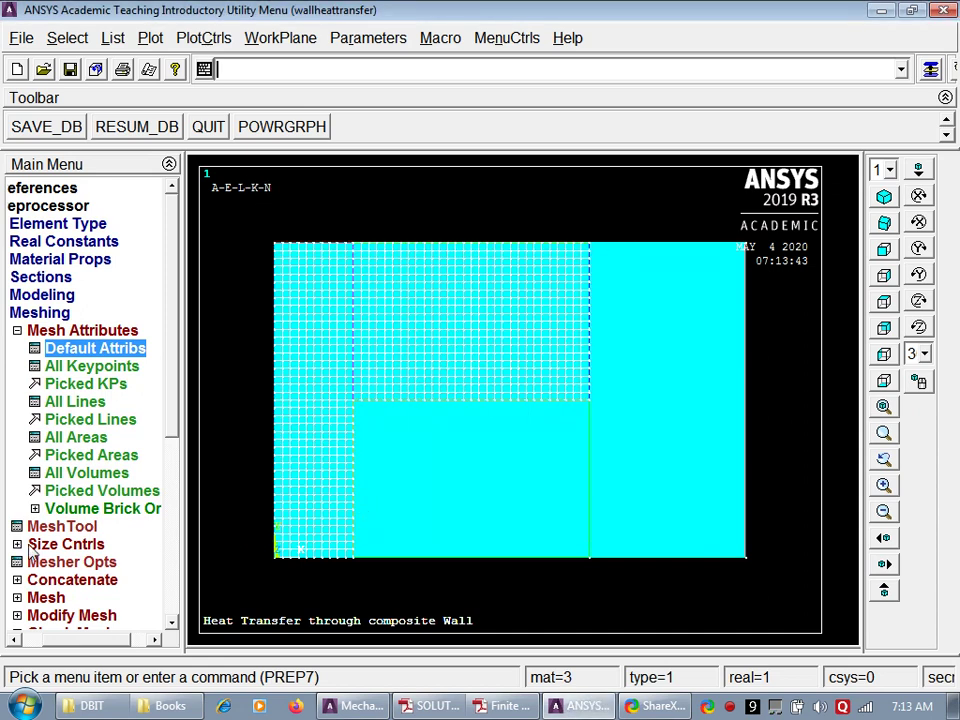
Step: Free-mesh the lower middle-layer area of the wall
{"action": "left_click", "coordinate": [46, 597]}
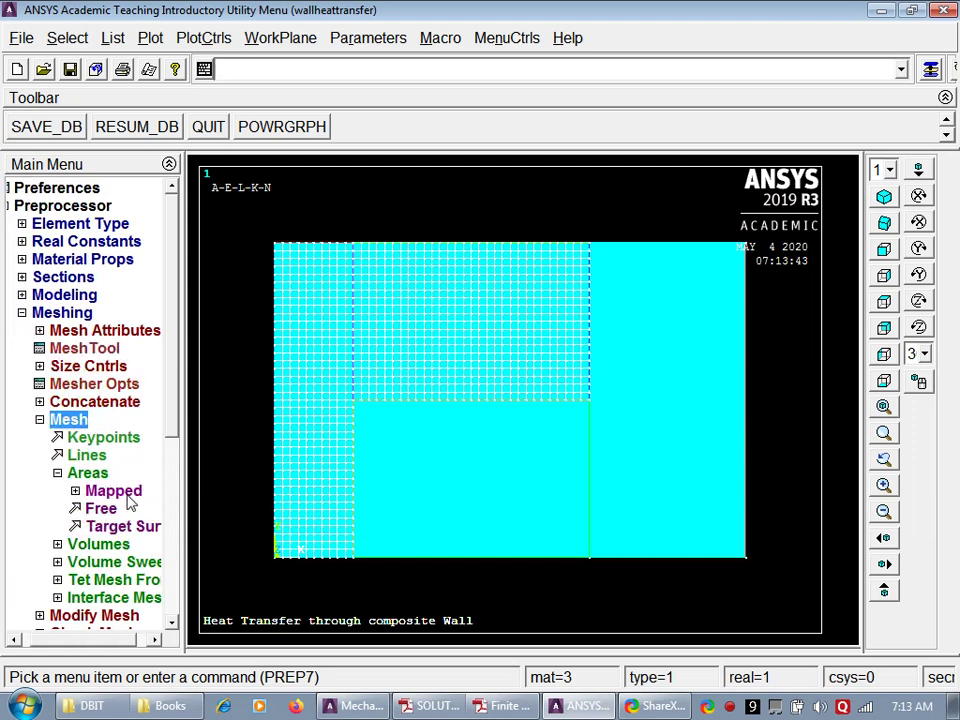
{"action": "left_click", "coordinate": [104, 508]}
{"action": "left_click", "coordinate": [452, 521]}
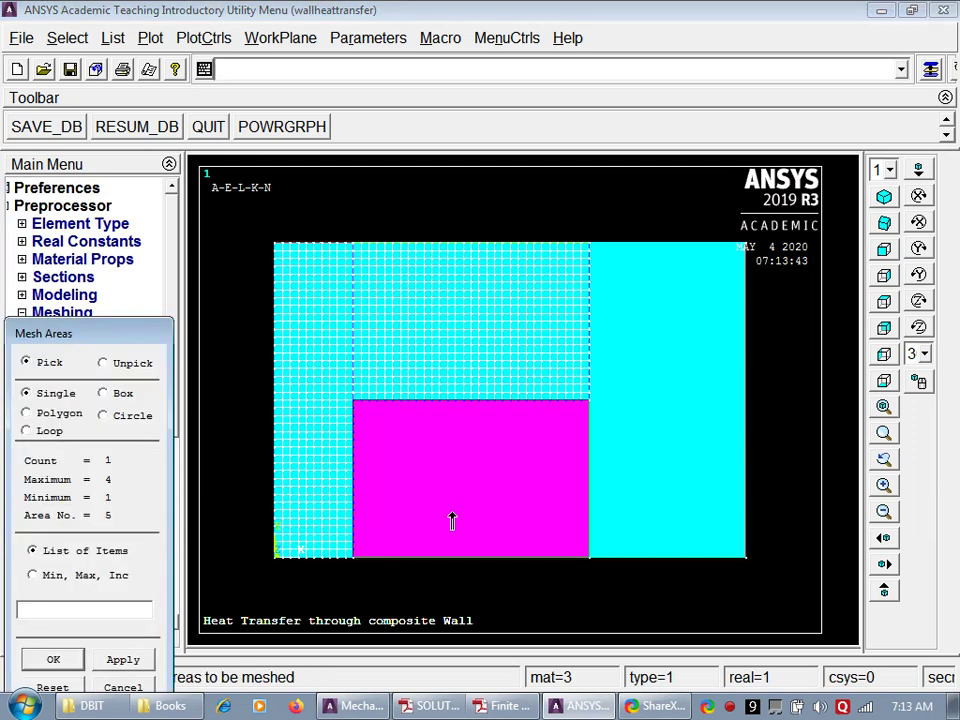
{"action": "left_click", "coordinate": [53, 659]}
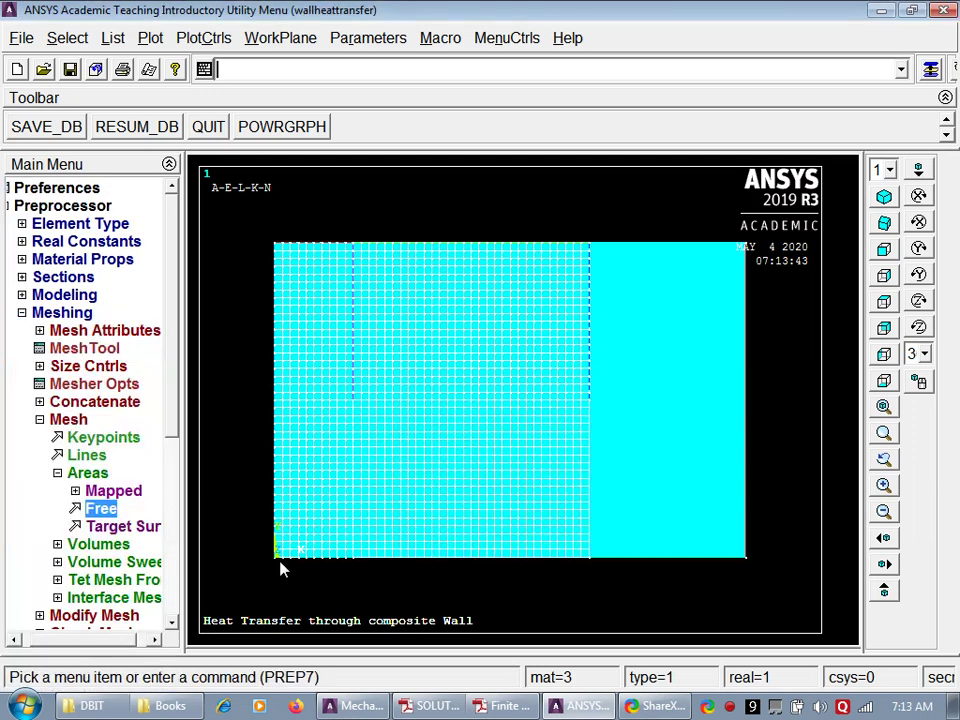
Step: Change the default meshing attributes to material number 4
{"action": "left_click", "coordinate": [112, 332]}
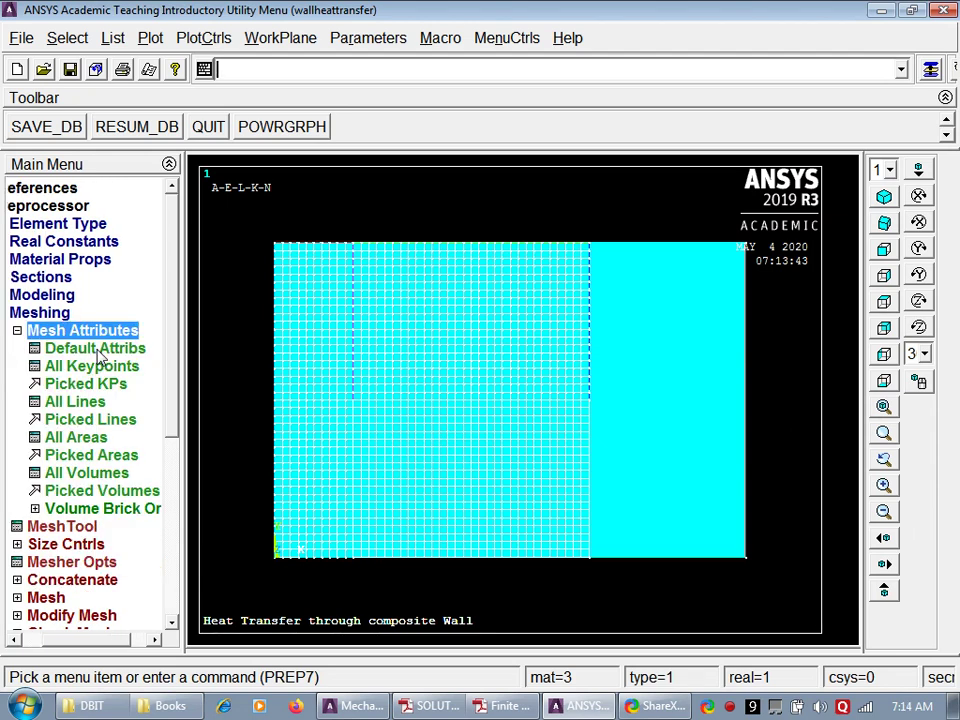
{"action": "left_click", "coordinate": [95, 348]}
{"action": "left_click", "coordinate": [606, 279]}
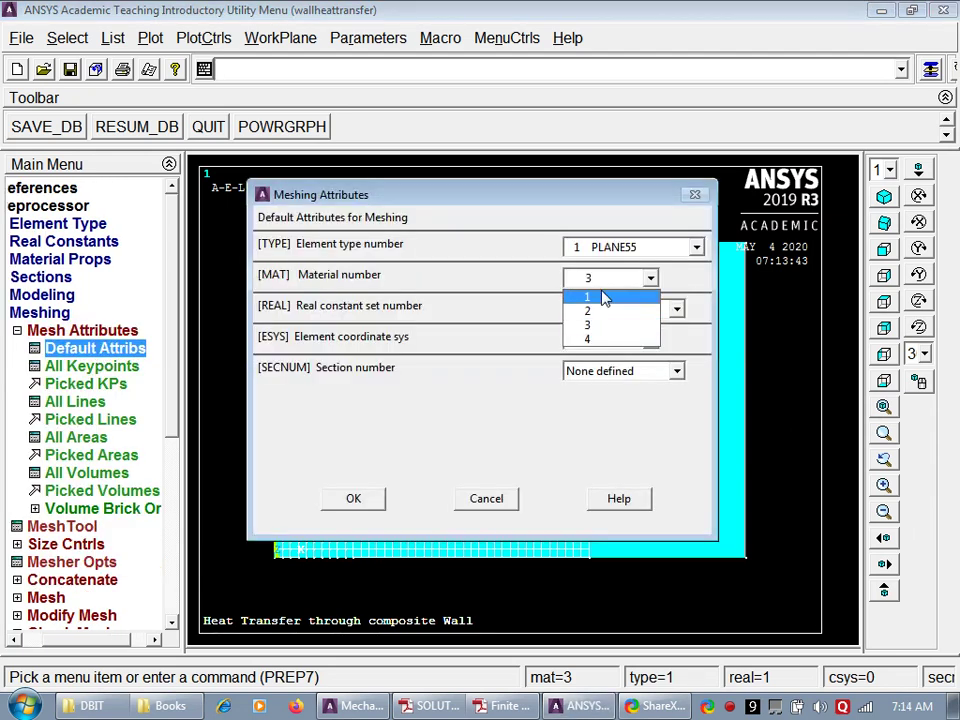
{"action": "left_click", "coordinate": [600, 339]}
{"action": "left_click", "coordinate": [353, 498]}
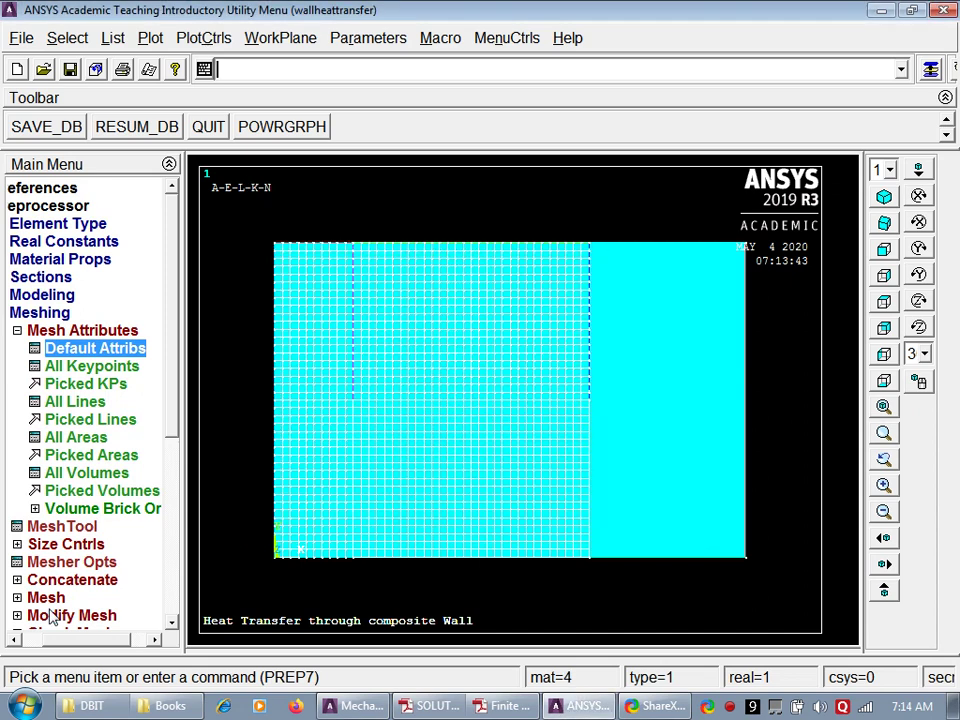
Step: Free-mesh the remaining unmeshed area, the rightmost layer of the wall
{"action": "left_click", "coordinate": [46, 597]}
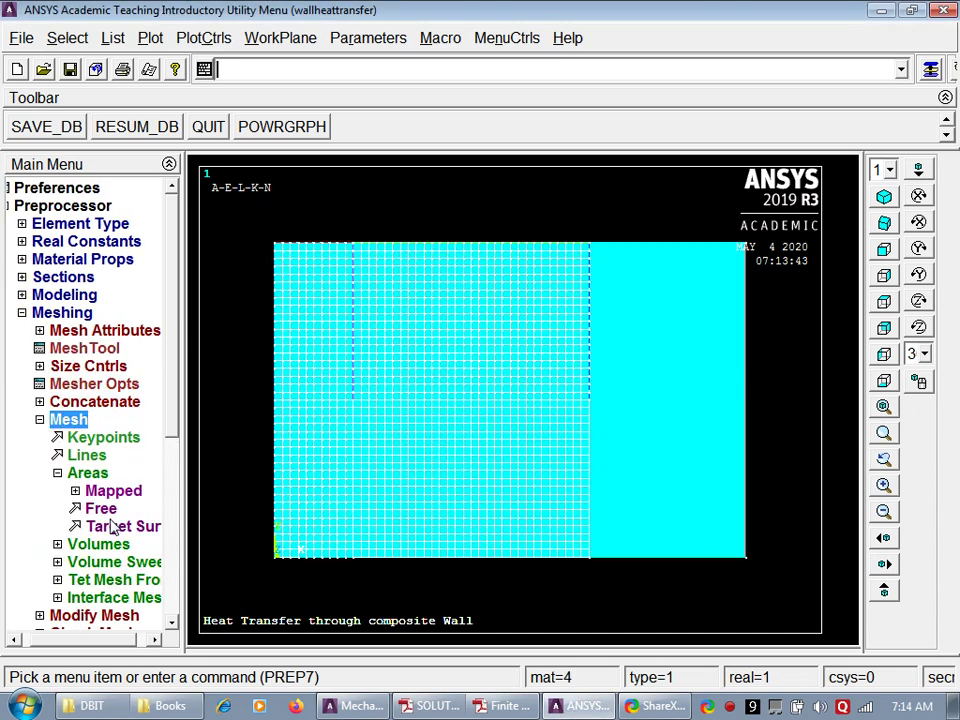
{"action": "left_click", "coordinate": [101, 509]}
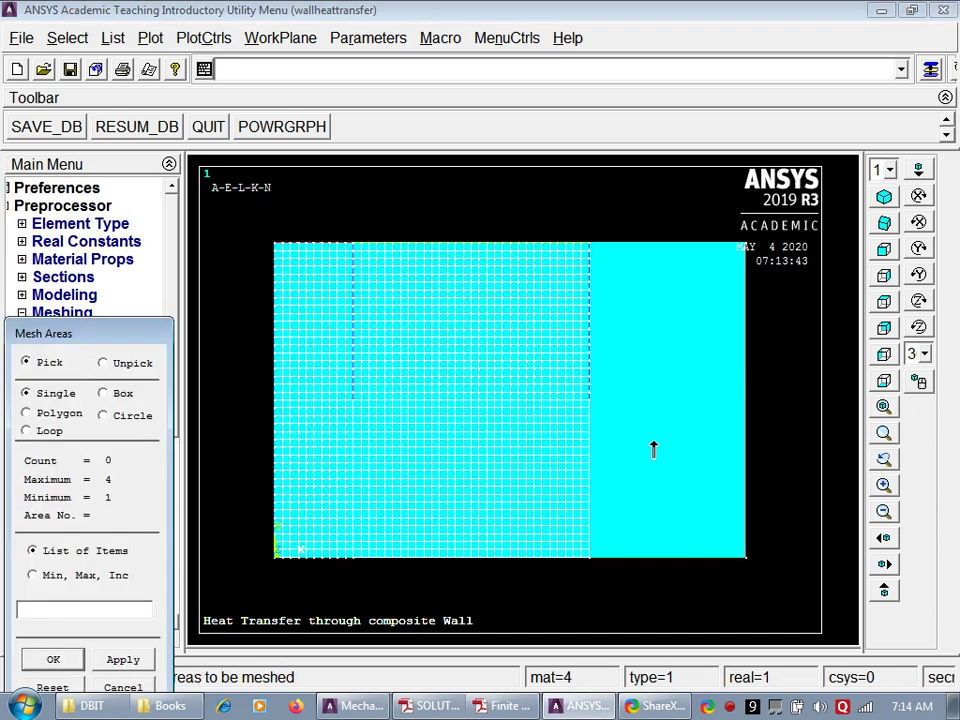
{"action": "left_click", "coordinate": [654, 446]}
{"action": "left_click", "coordinate": [54, 657]}
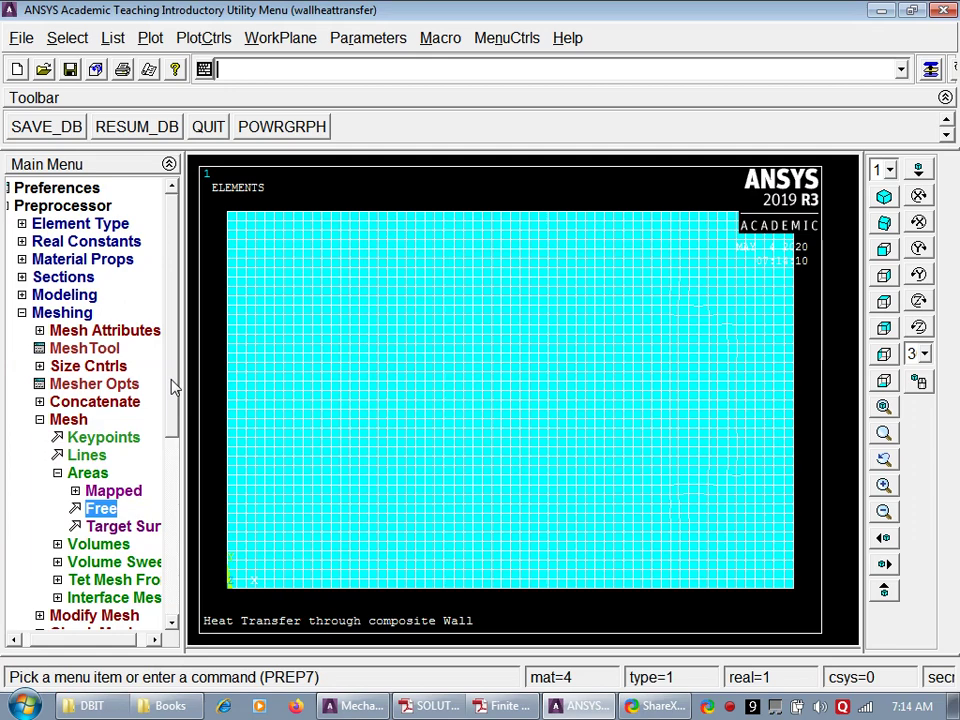
Step: Define a new steady-state analysis for the meshed wall in the solution phase
{"action": "left_click", "coordinate": [78, 315]}
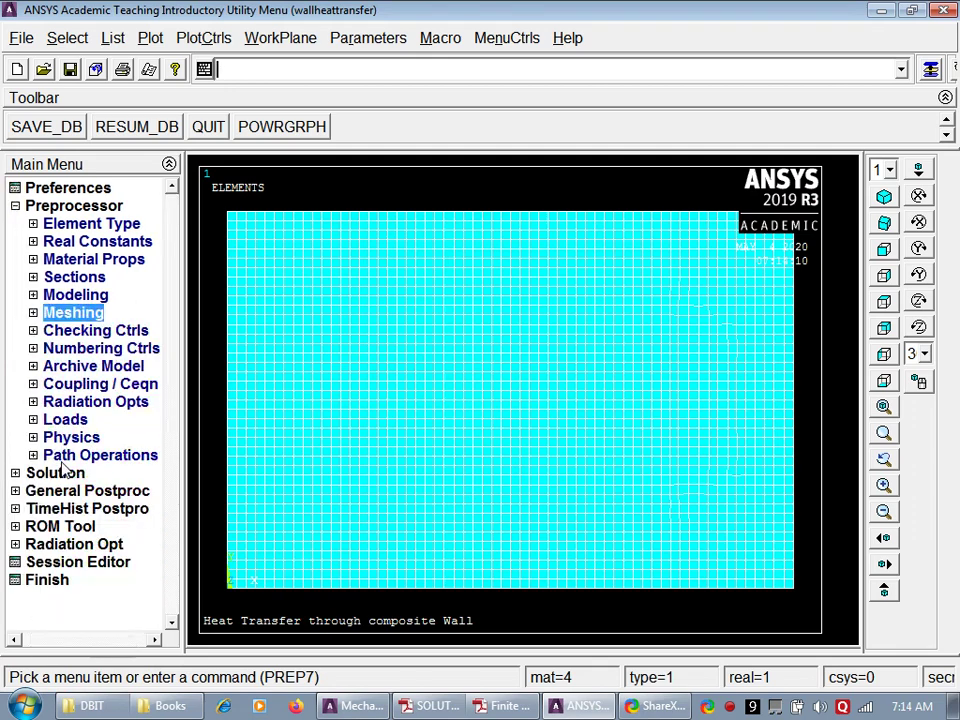
{"action": "left_click", "coordinate": [62, 472]}
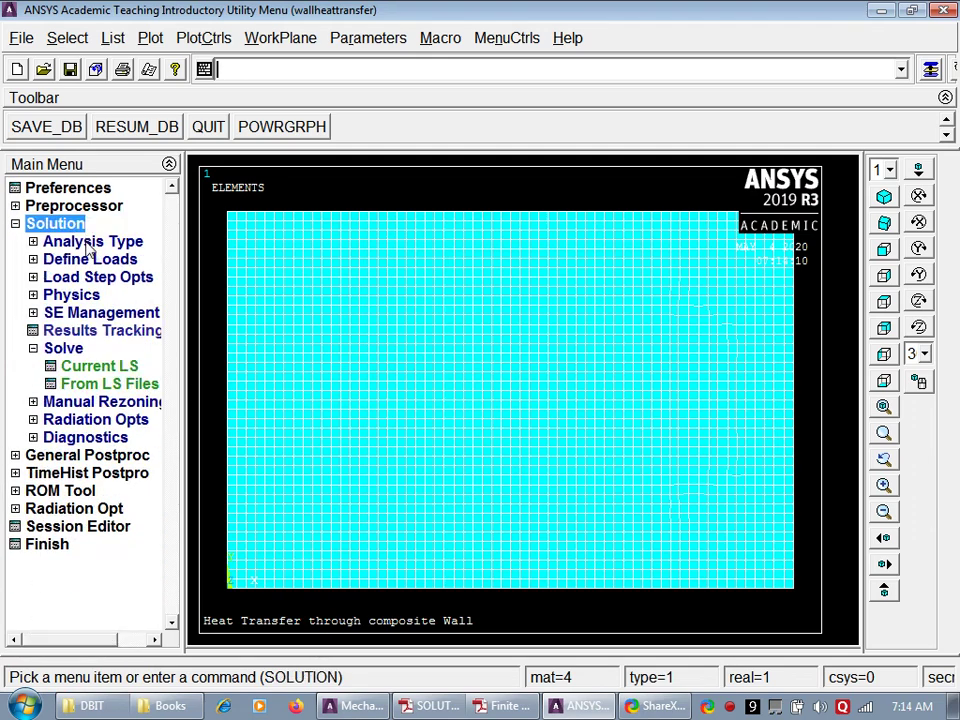
{"action": "left_click", "coordinate": [90, 243]}
{"action": "left_click", "coordinate": [88, 259]}
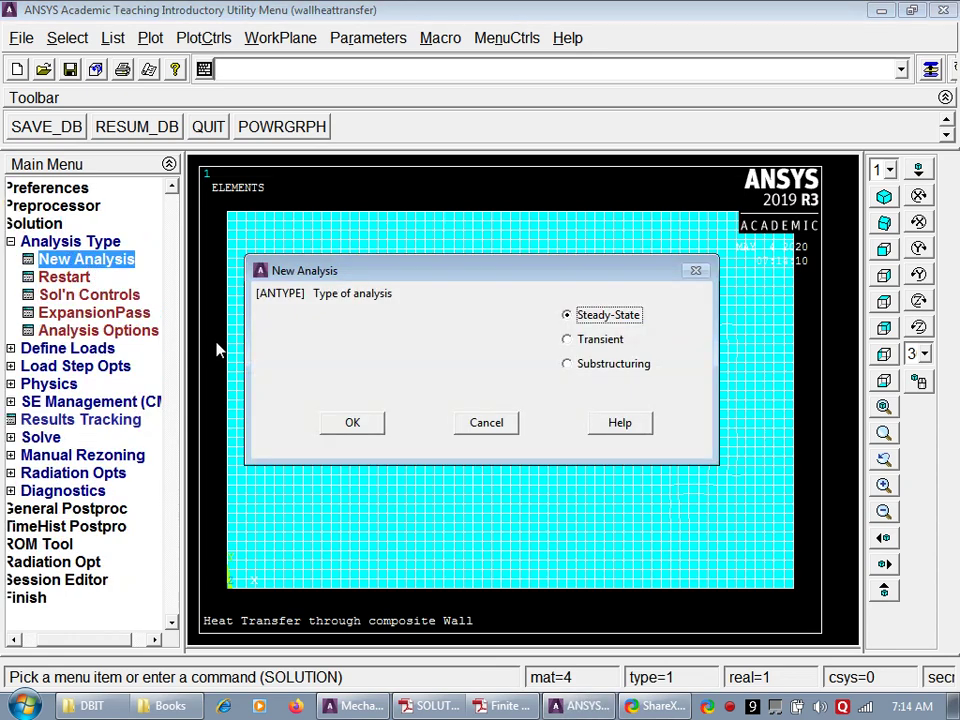
{"action": "left_click", "coordinate": [352, 423]}
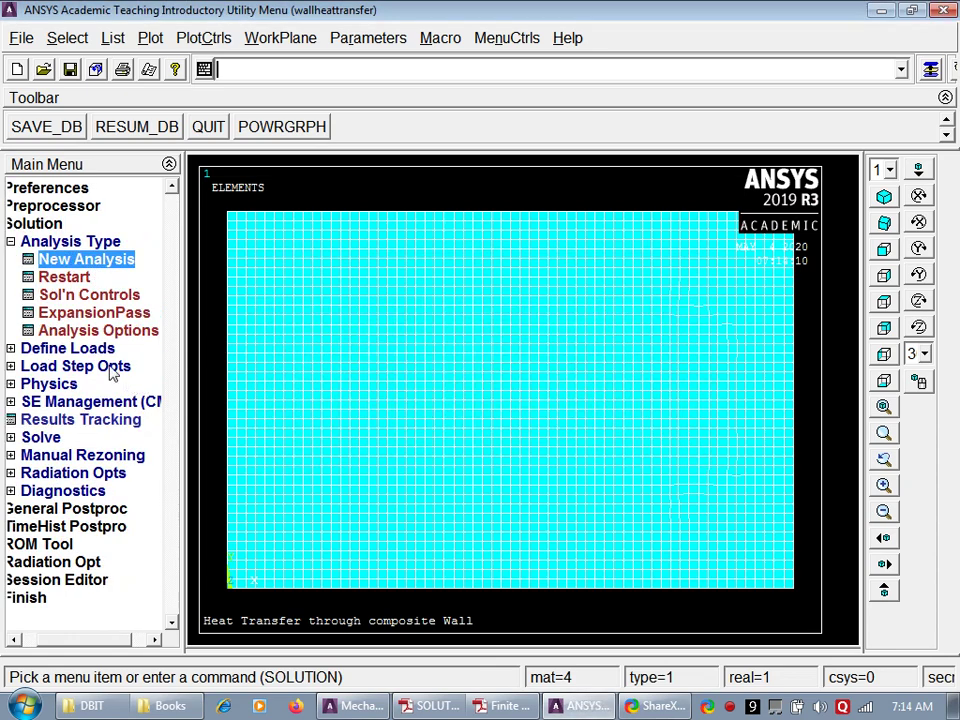
Step: Apply a constant TEMP load of 370 on the left vertical boundary line of the wall
{"action": "left_click", "coordinate": [70, 348]}
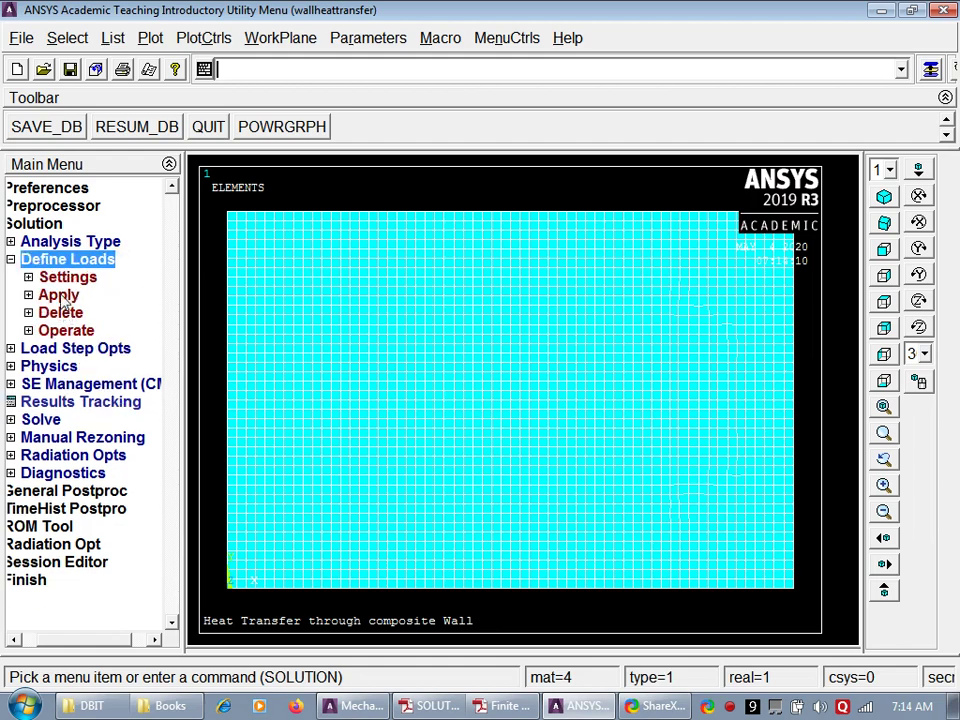
{"action": "left_click", "coordinate": [58, 295]}
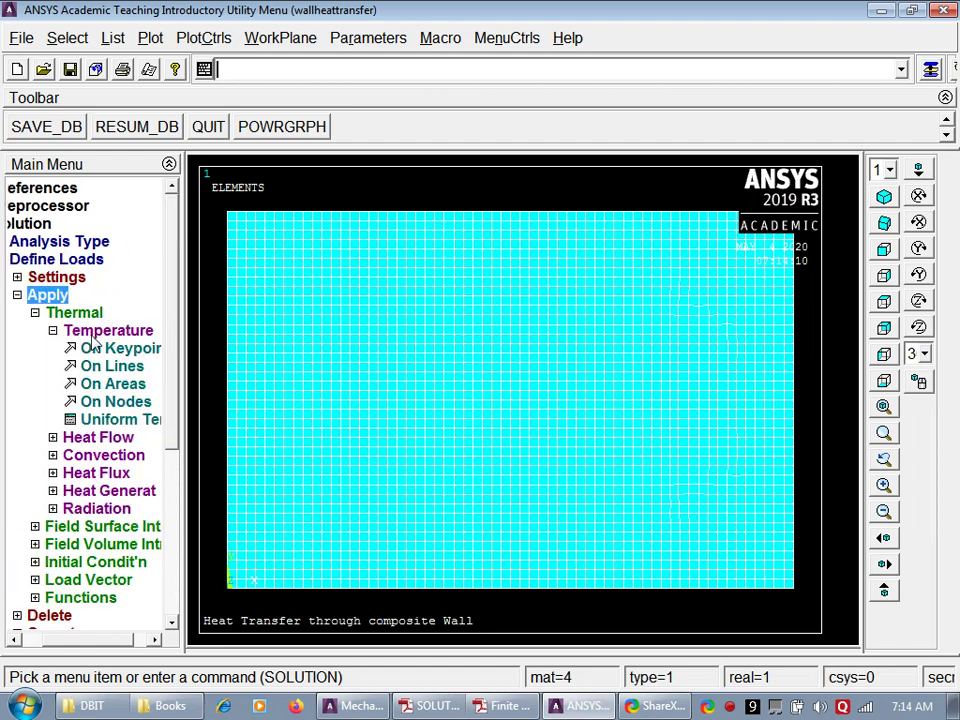
{"action": "left_click", "coordinate": [137, 368]}
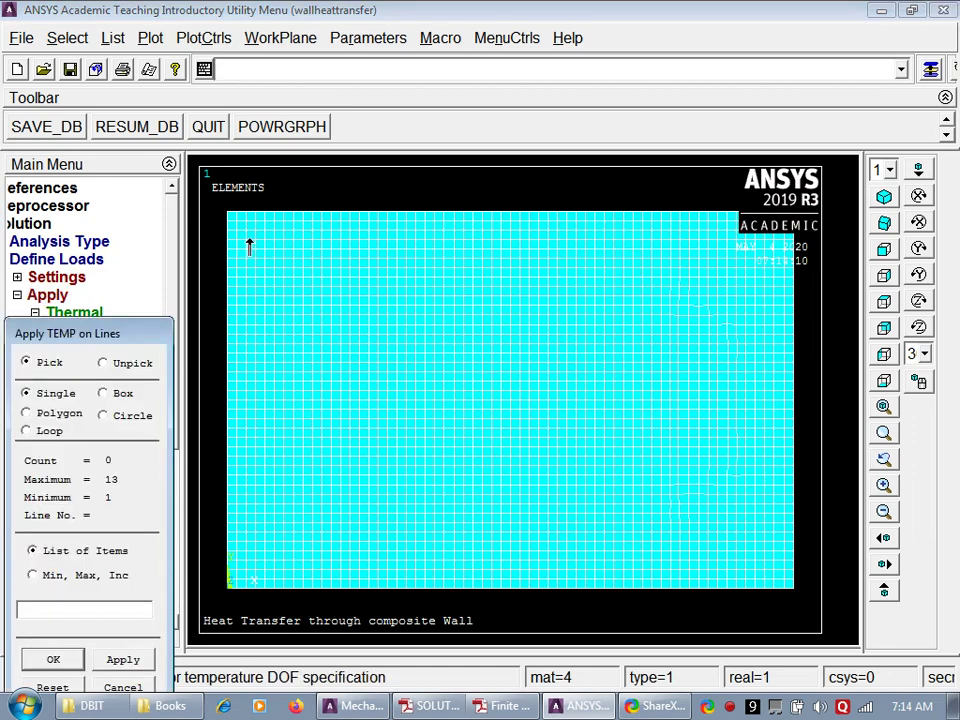
{"action": "left_click", "coordinate": [226, 385]}
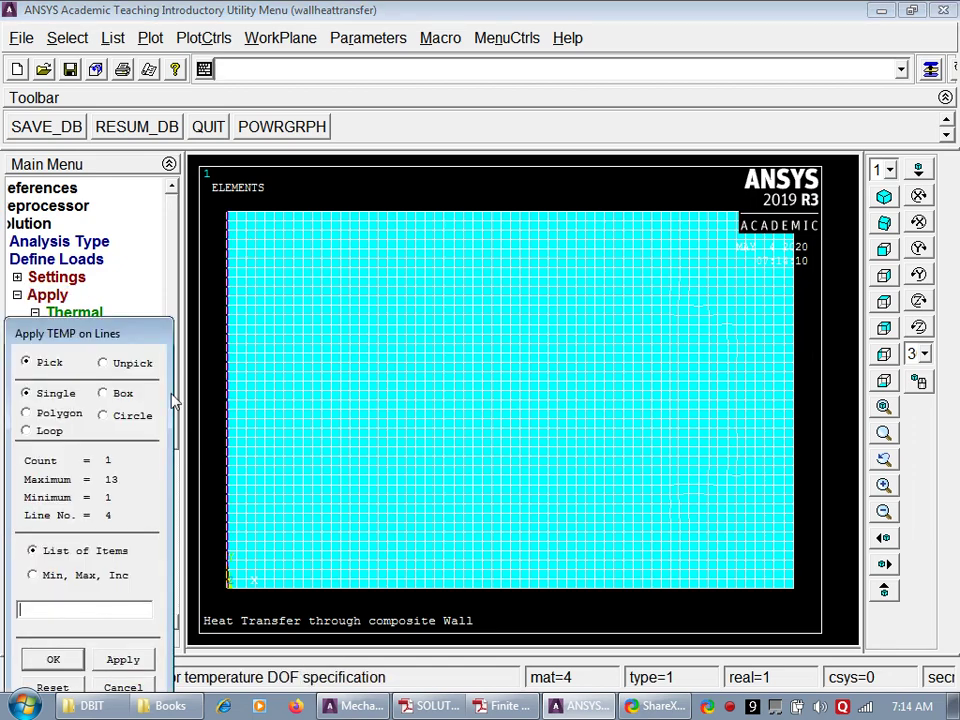
{"action": "left_click", "coordinate": [123, 659]}
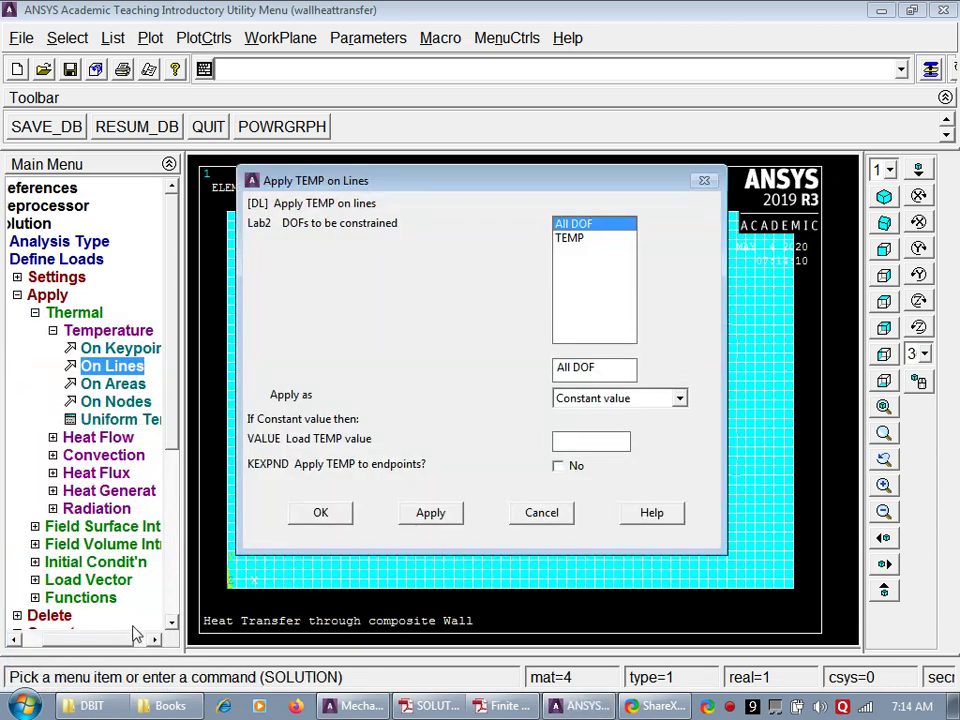
{"action": "left_click", "coordinate": [576, 239]}
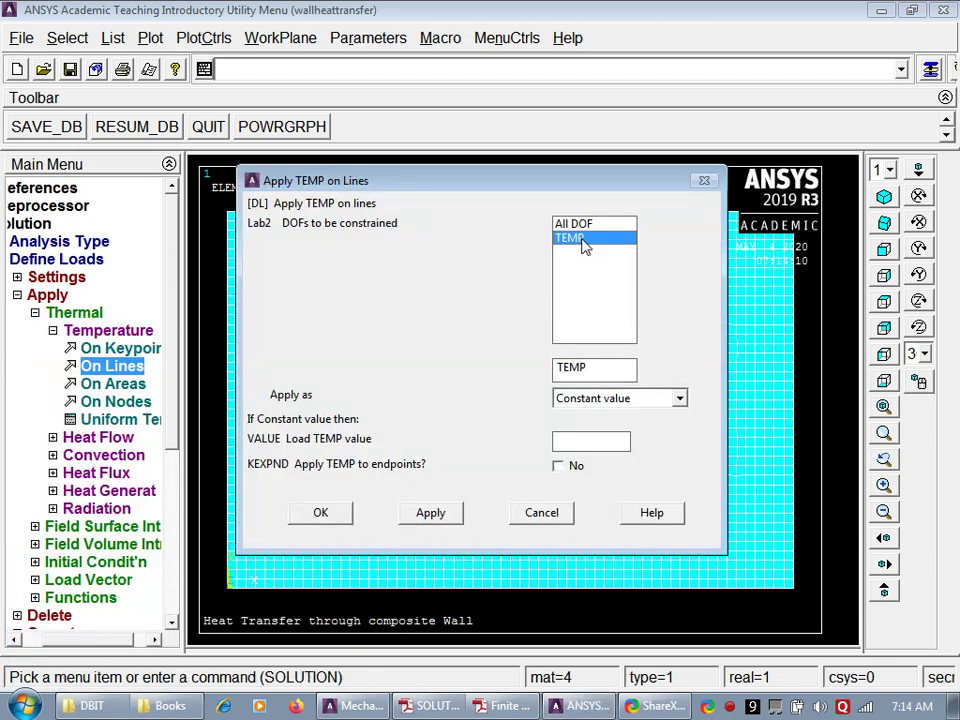
{"action": "left_click", "coordinate": [586, 441]}
{"action": "type", "text": "370"}
{"action": "left_click", "coordinate": [431, 513]}
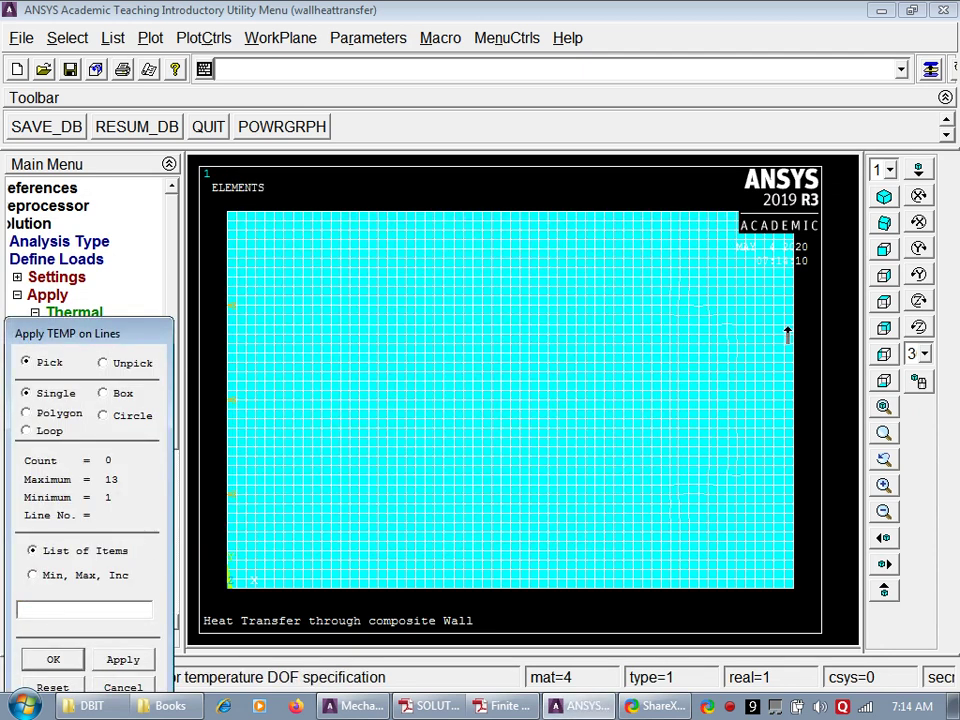
Step: Apply a constant TEMP load of 60 on the right vertical boundary line of the wall
{"action": "left_click", "coordinate": [788, 331]}
{"action": "left_click", "coordinate": [48, 664]}
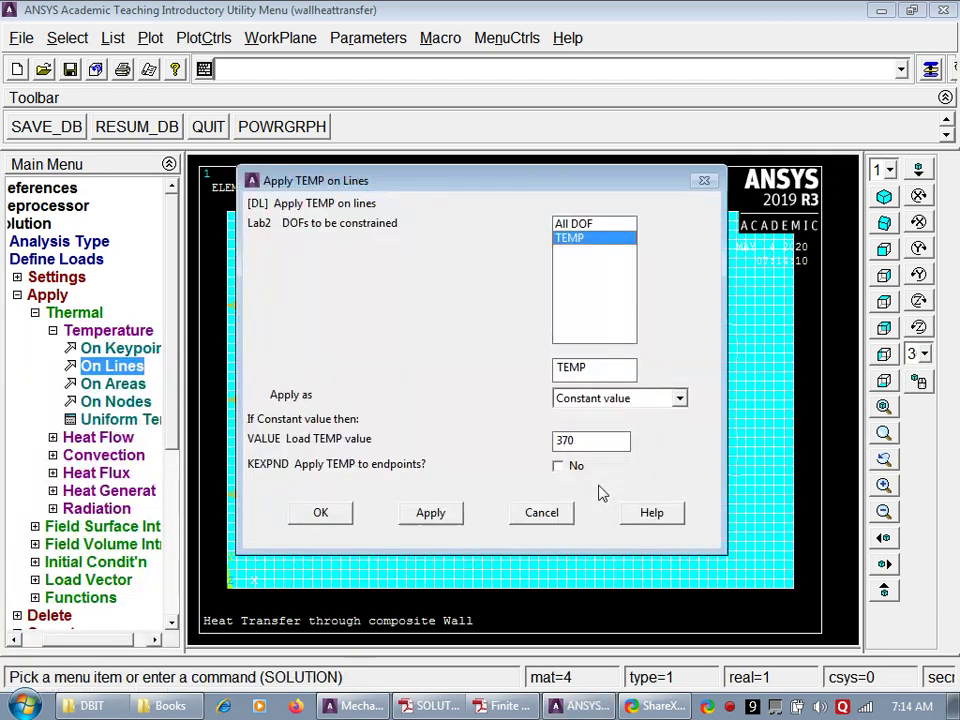
{"action": "key", "text": "BackSpace"}
{"action": "key", "text": "BackSpace"}
{"action": "key", "text": "BackSpace"}
{"action": "type", "text": "60"}
{"action": "left_click", "coordinate": [320, 513]}
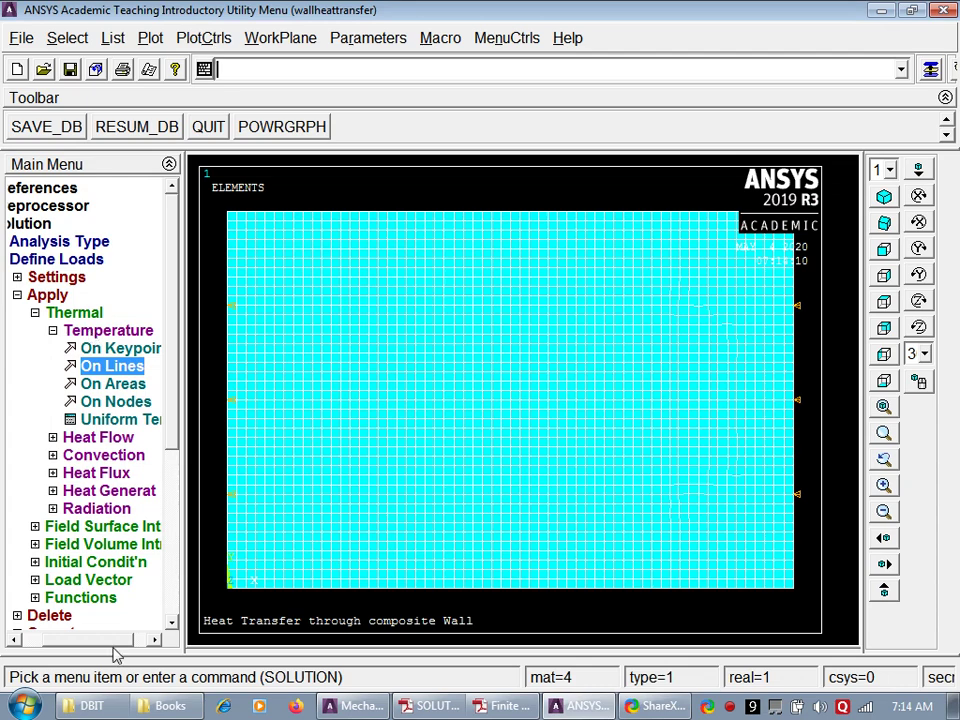
Step: Solve the current load step and dismiss the completion note
{"action": "left_click_drag", "start_coordinate": [113, 643], "coordinate": [88, 641]}
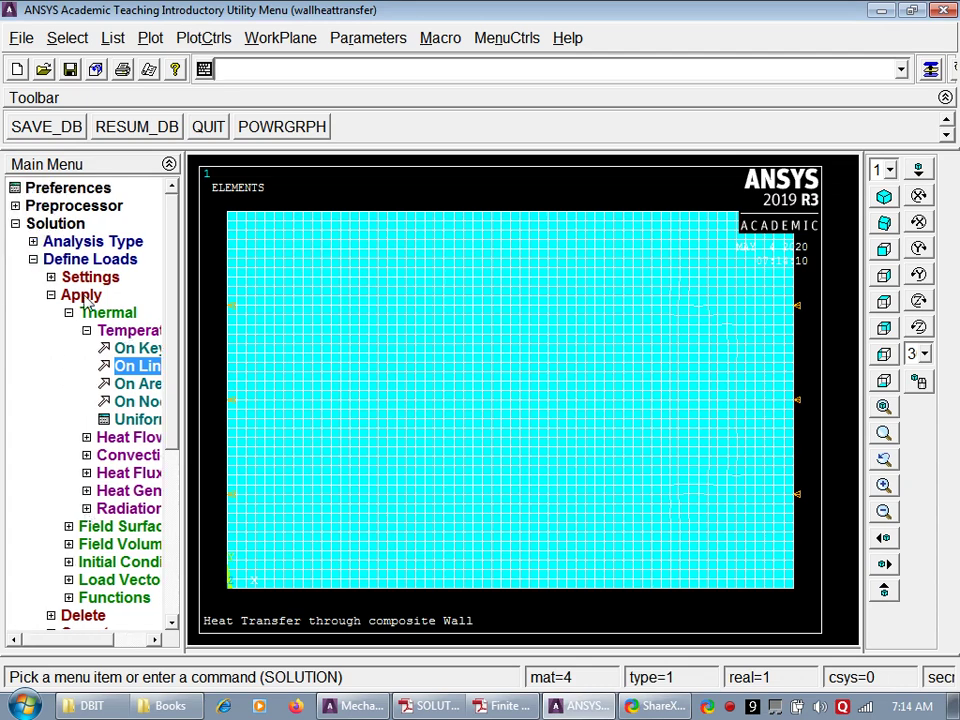
{"action": "left_click", "coordinate": [72, 264]}
{"action": "left_click", "coordinate": [73, 264]}
{"action": "left_click", "coordinate": [60, 350]}
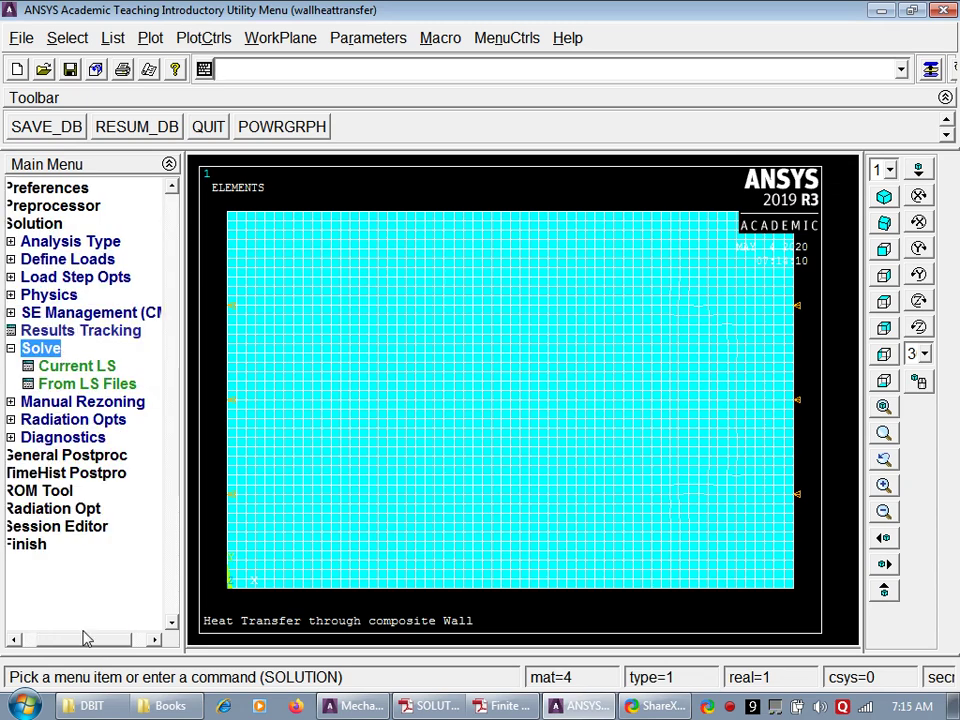
{"action": "left_click_drag", "start_coordinate": [87, 638], "coordinate": [66, 638]}
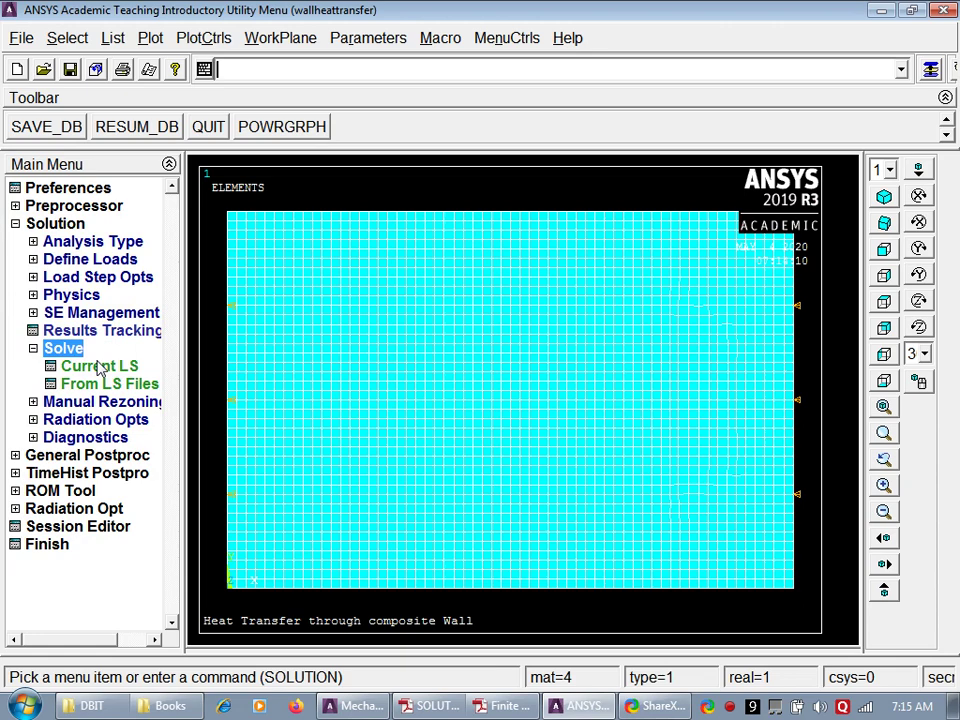
{"action": "left_click", "coordinate": [100, 367]}
{"action": "left_click", "coordinate": [448, 446]}
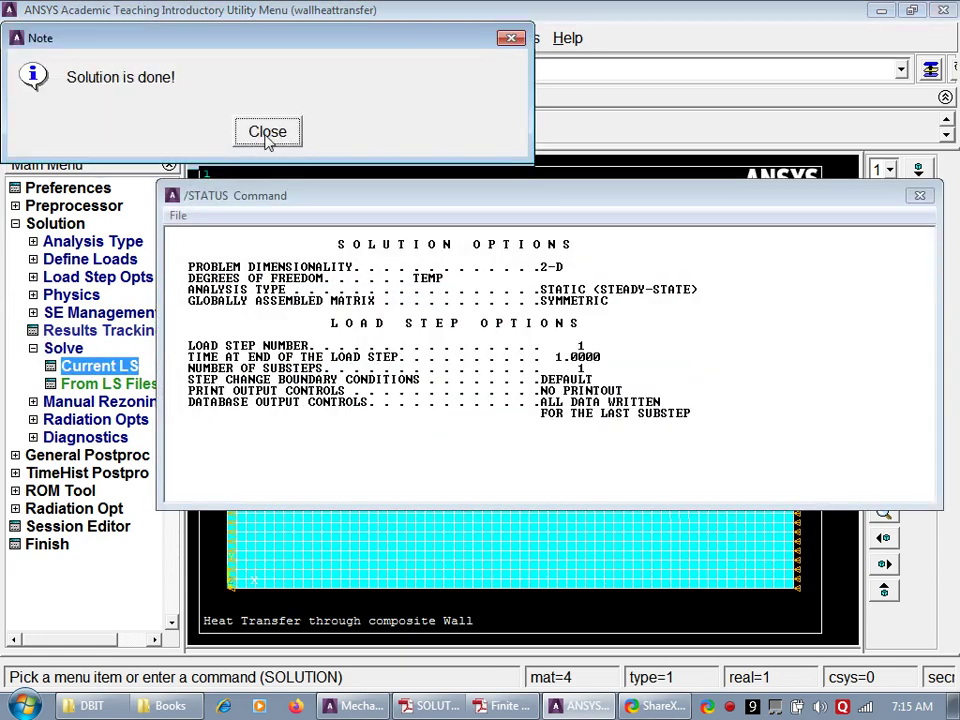
{"action": "left_click", "coordinate": [268, 133]}
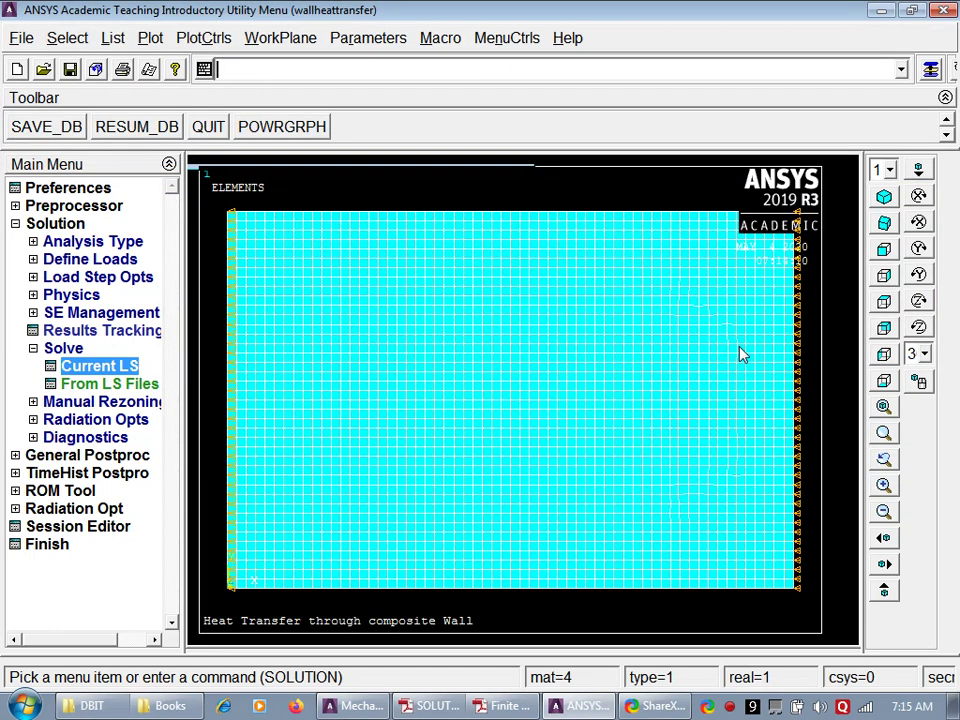
Step: Plot the nodal temperature as a contour of the nodal solution, with deformed shape only
{"action": "left_click", "coordinate": [90, 456]}
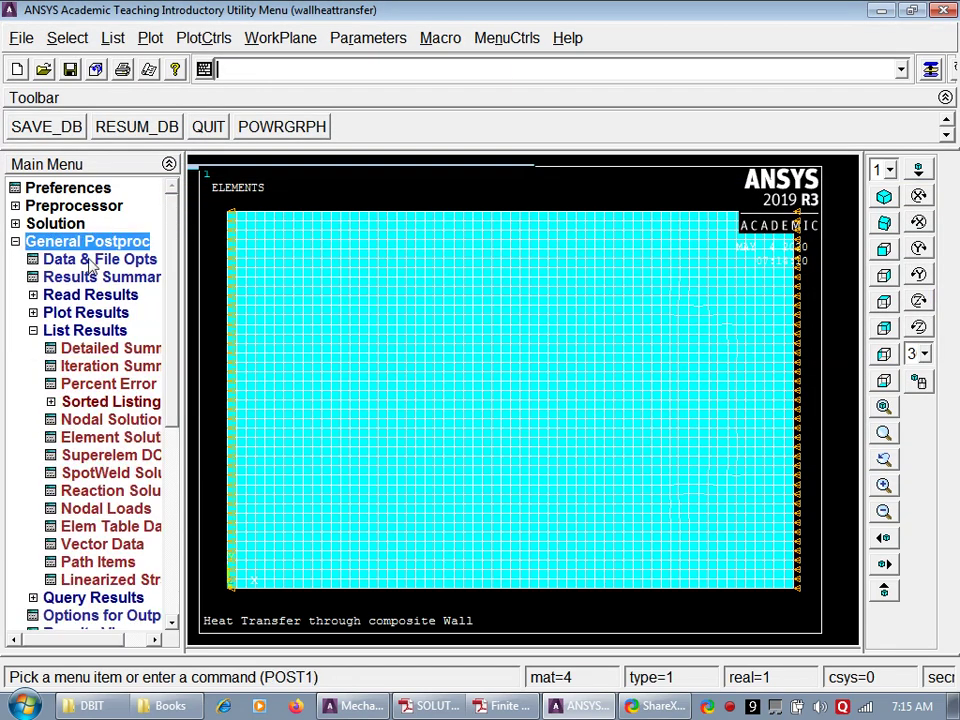
{"action": "left_click", "coordinate": [68, 313]}
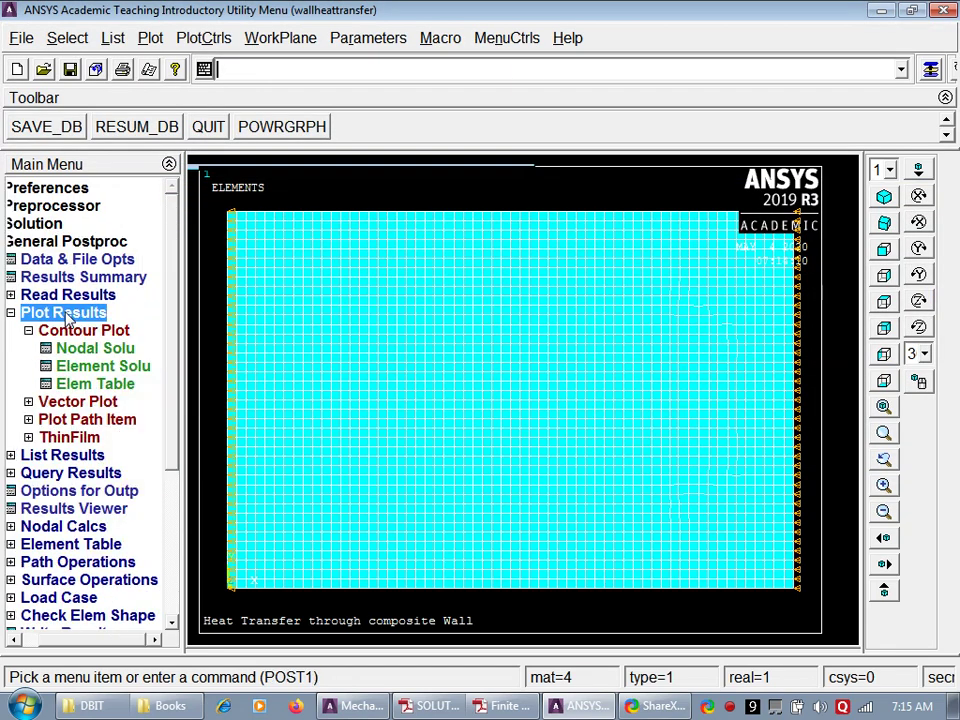
{"action": "left_click", "coordinate": [95, 348]}
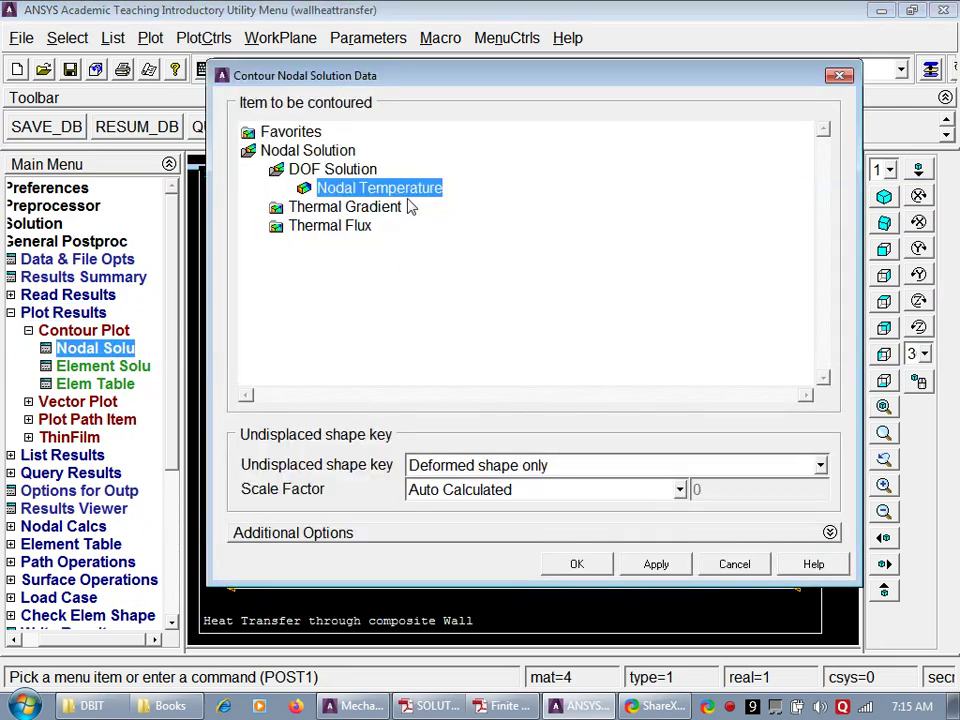
{"action": "left_click", "coordinate": [577, 565]}
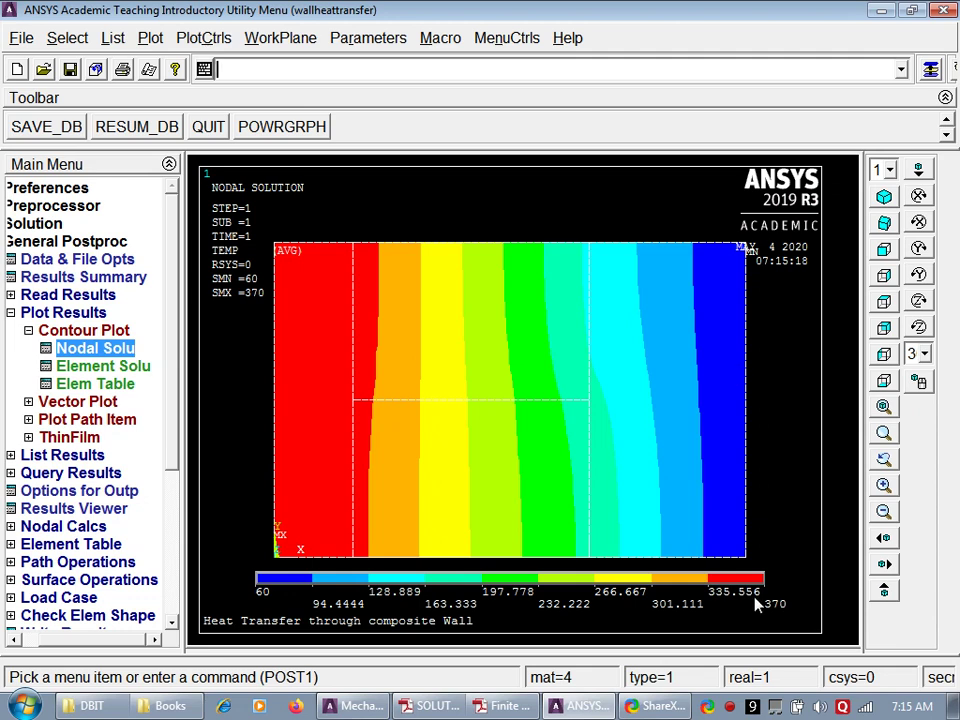
Step: Turn on node numbers in the contour plot and inspect them around the upper interface between the first and middle layers
{"action": "left_click", "coordinate": [62, 455]}
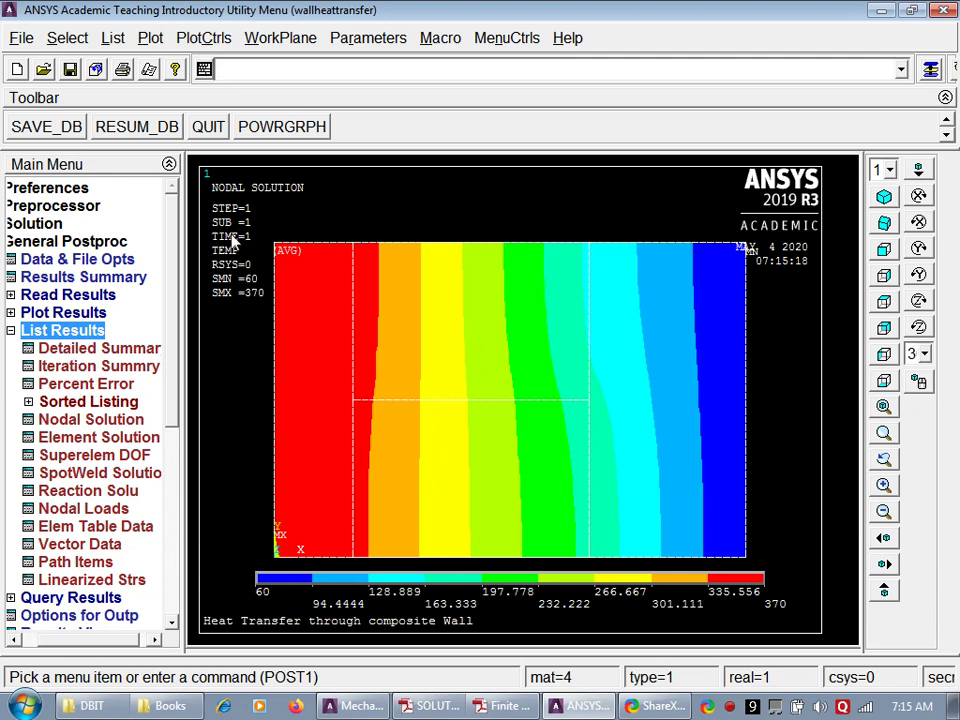
{"action": "left_click", "coordinate": [203, 37]}
{"action": "left_click", "coordinate": [228, 118]}
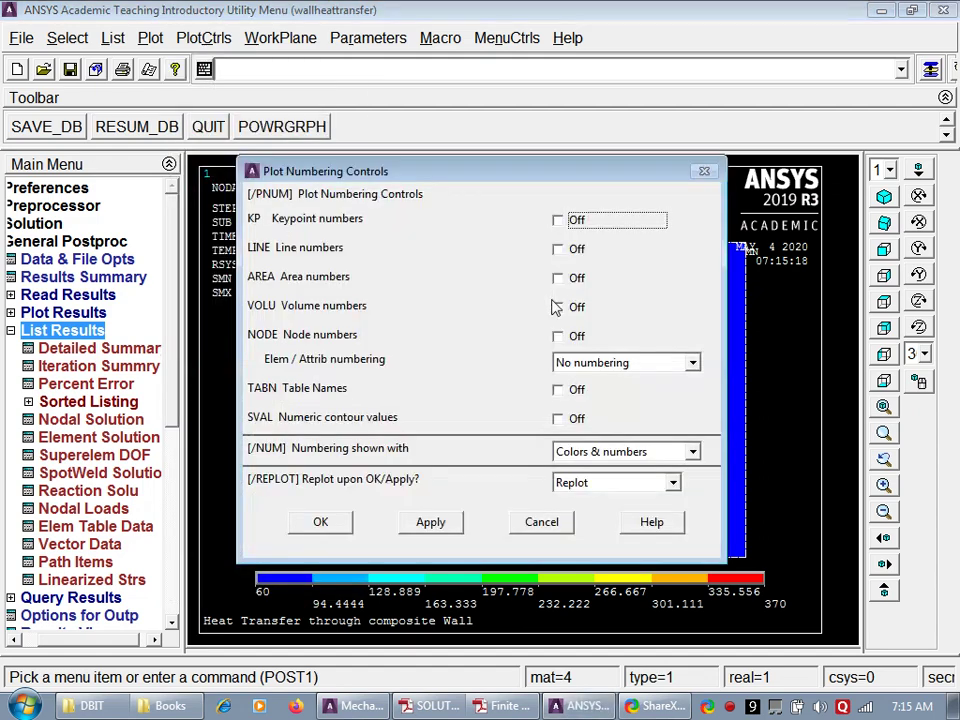
{"action": "left_click", "coordinate": [557, 336]}
{"action": "left_click", "coordinate": [320, 521]}
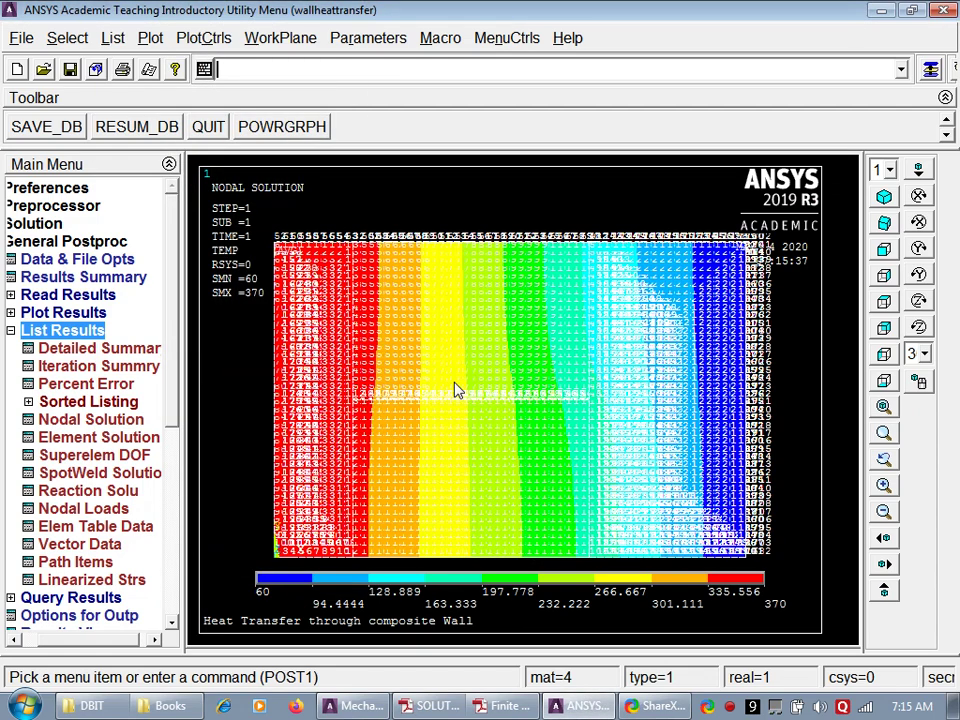
{"action": "left_click", "coordinate": [885, 437]}
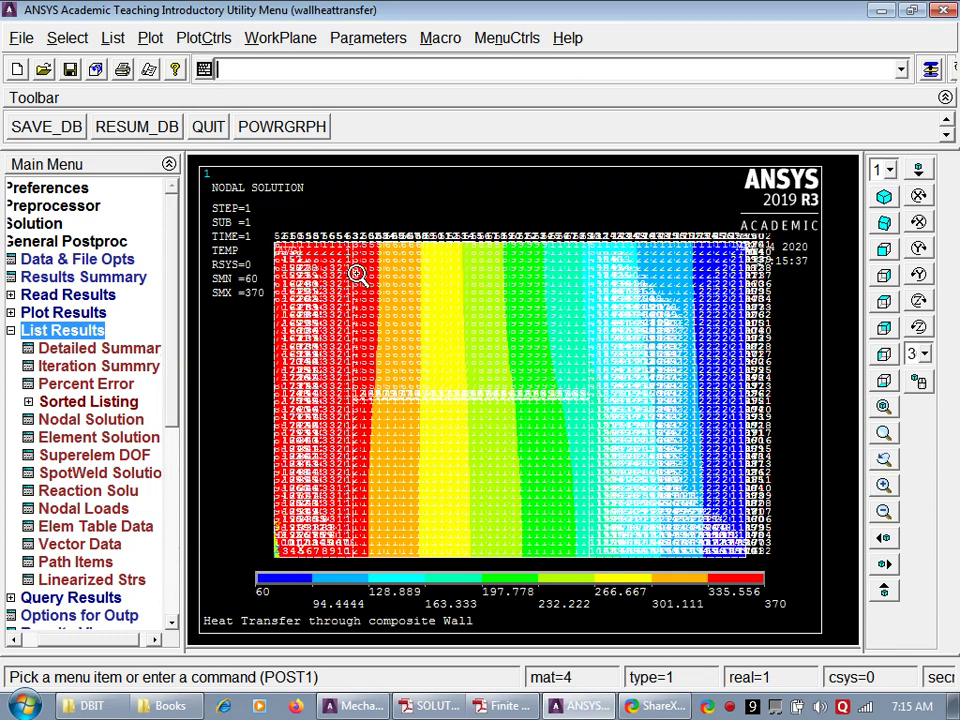
{"action": "left_click", "coordinate": [357, 294]}
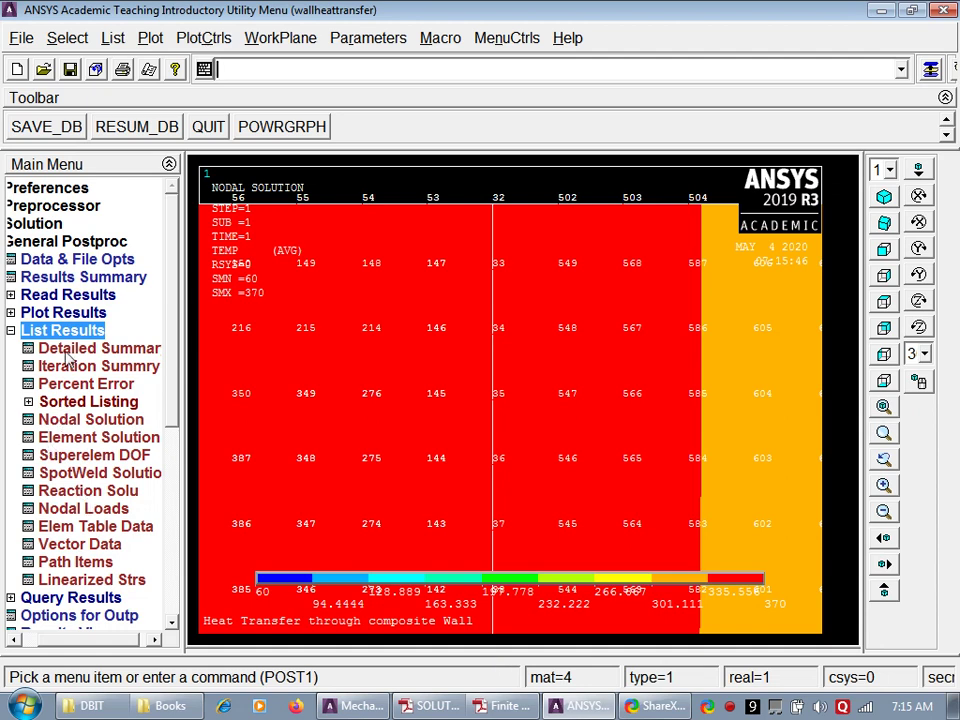
Step: List the nodal temperature solution for all nodes, look through the listing to its end, and close it
{"action": "left_click", "coordinate": [90, 419]}
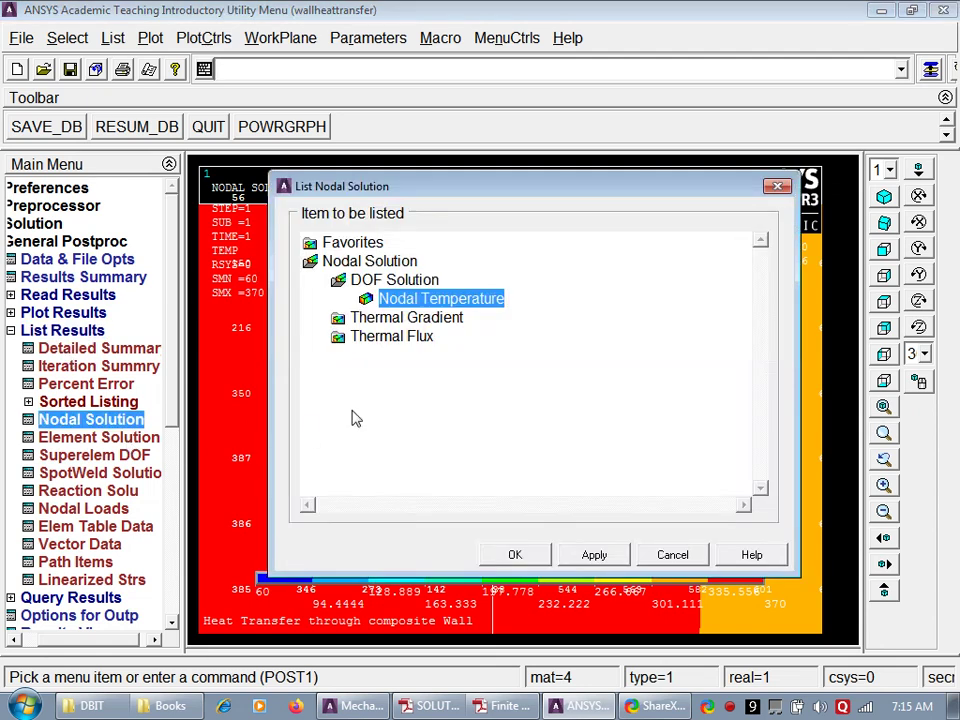
{"action": "left_click", "coordinate": [520, 554]}
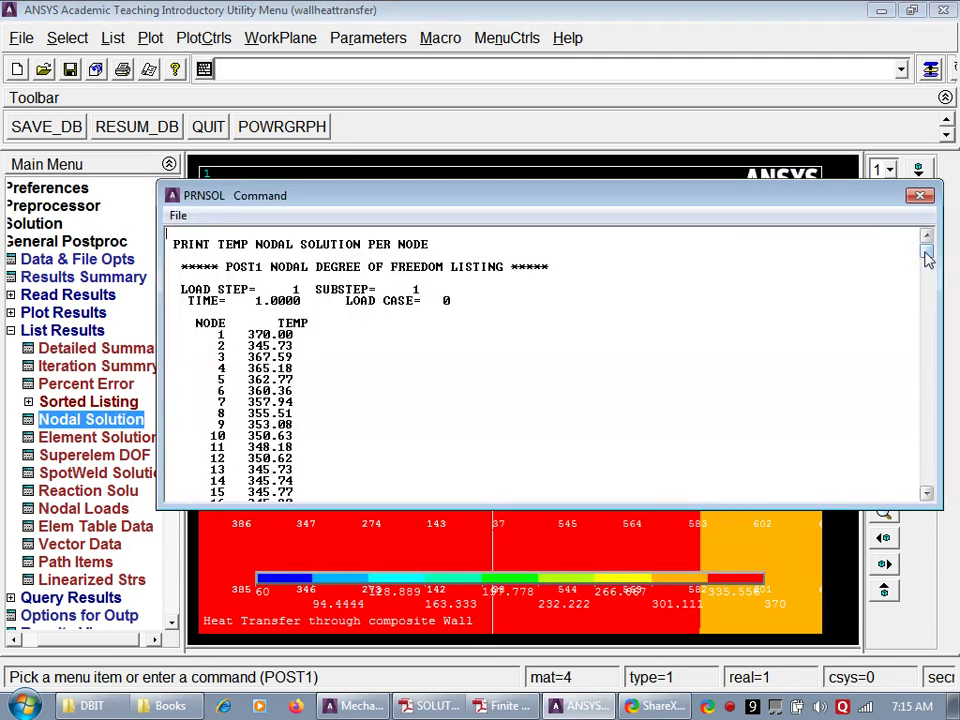
{"action": "left_click_drag", "start_coordinate": [926, 257], "coordinate": [953, 494]}
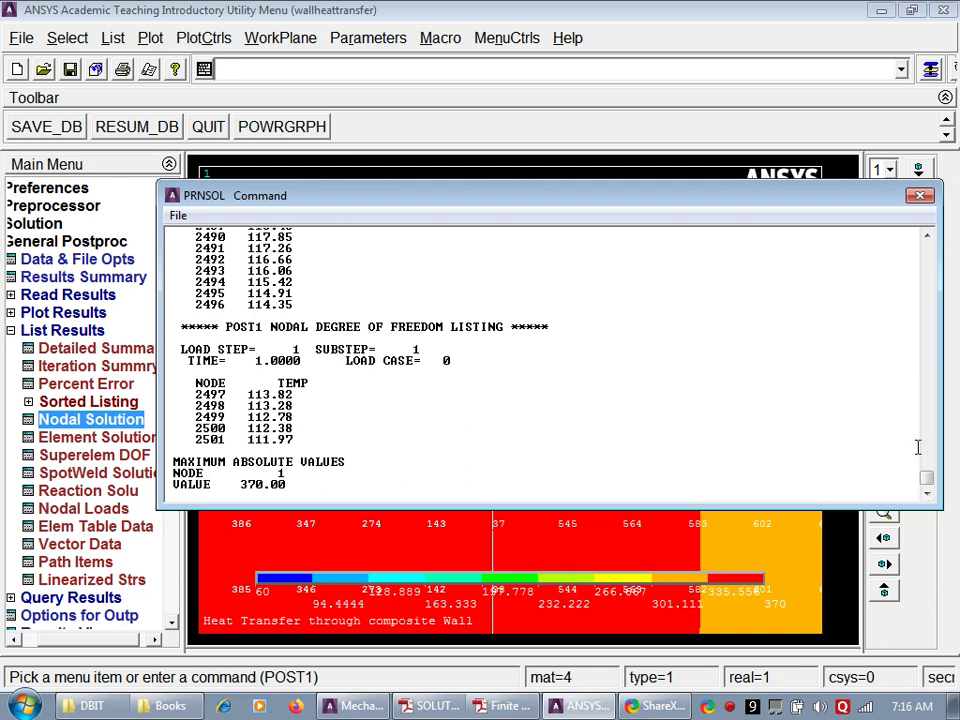
{"action": "left_click_drag", "start_coordinate": [927, 484], "coordinate": [425, 413]}
{"action": "left_click", "coordinate": [918, 199]}
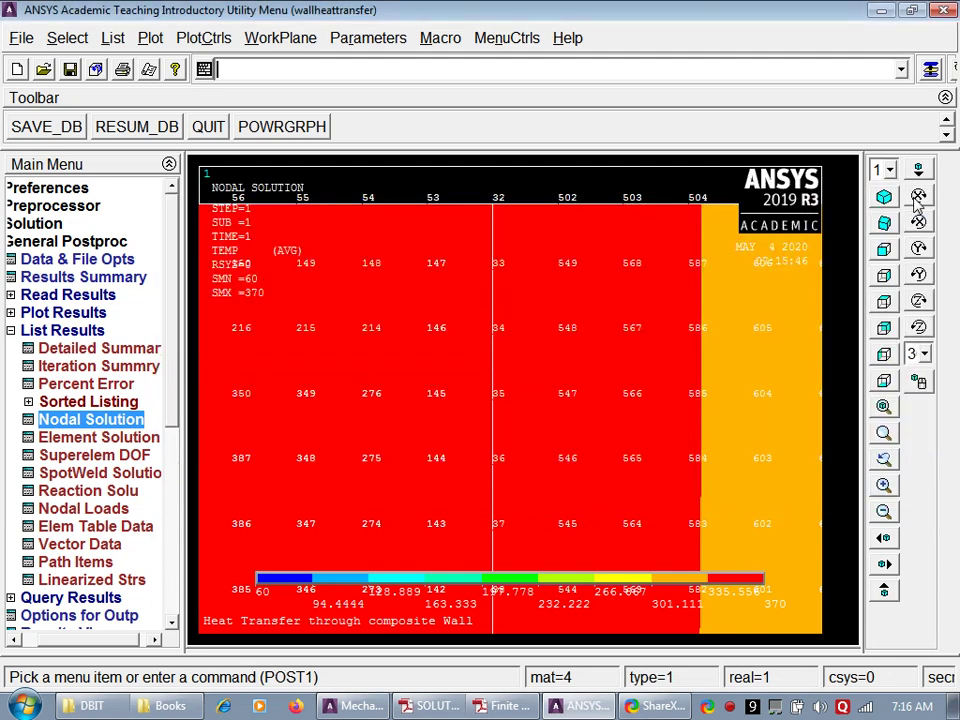